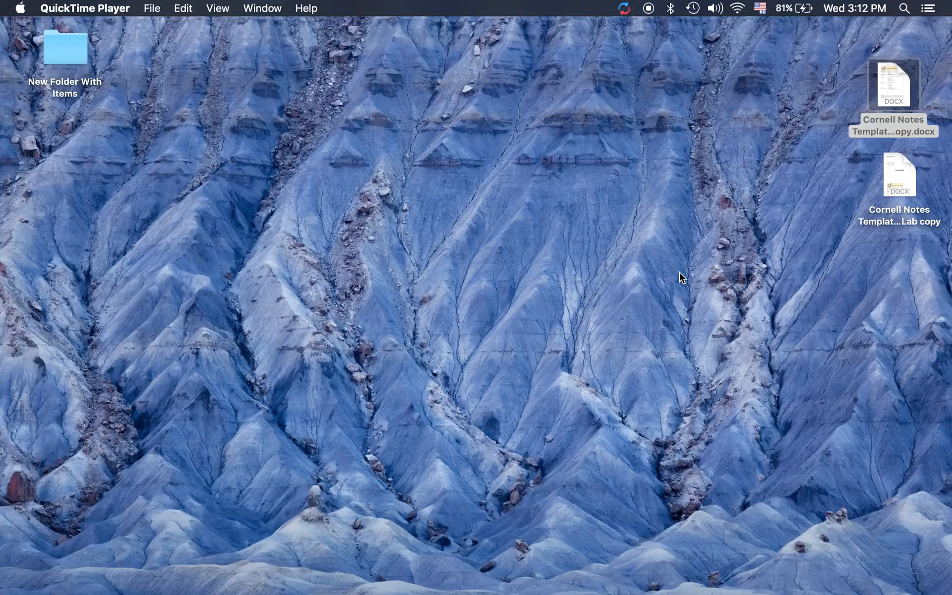
# Locate the Cornell Notes Template 4 - TemplateLab copy.docx file on the desktop
pyautogui.moveTo(894, 97)
# Open the Cornell Notes template and select the key-terms column and summary cells
pyautogui.doubleClick(884, 73)
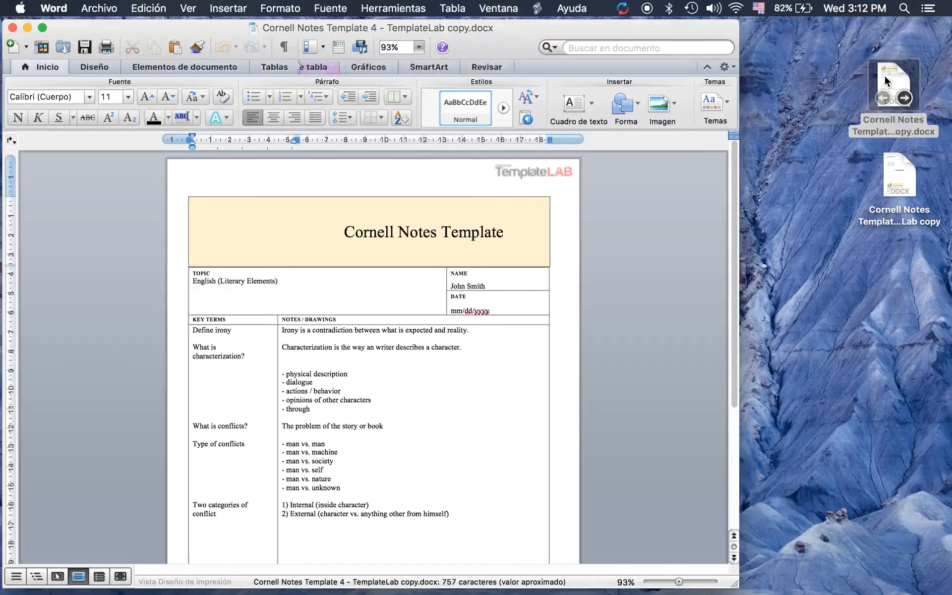
pyautogui.scroll(-2, 463, 388)
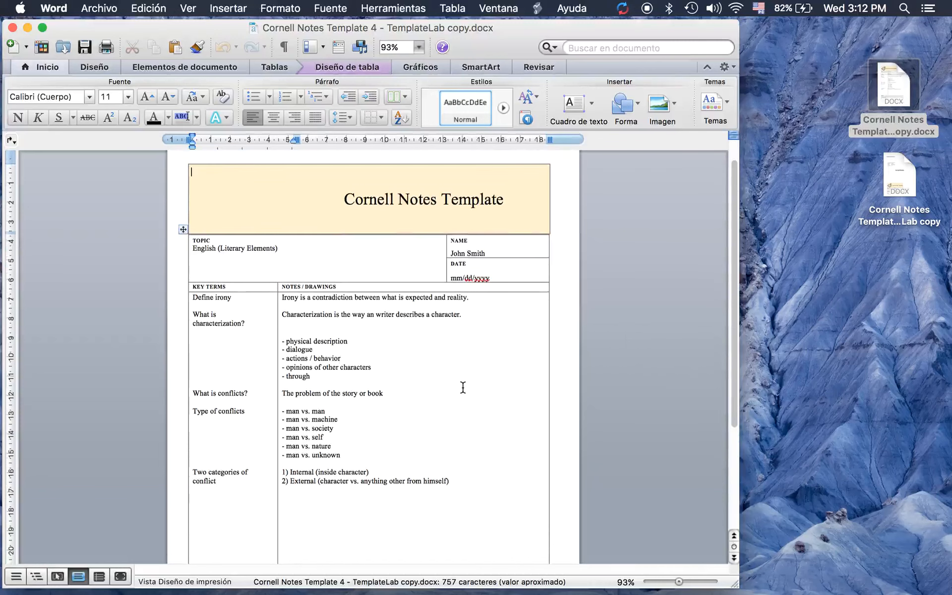
pyautogui.moveTo(451, 483); pyautogui.dragTo(316, 281)
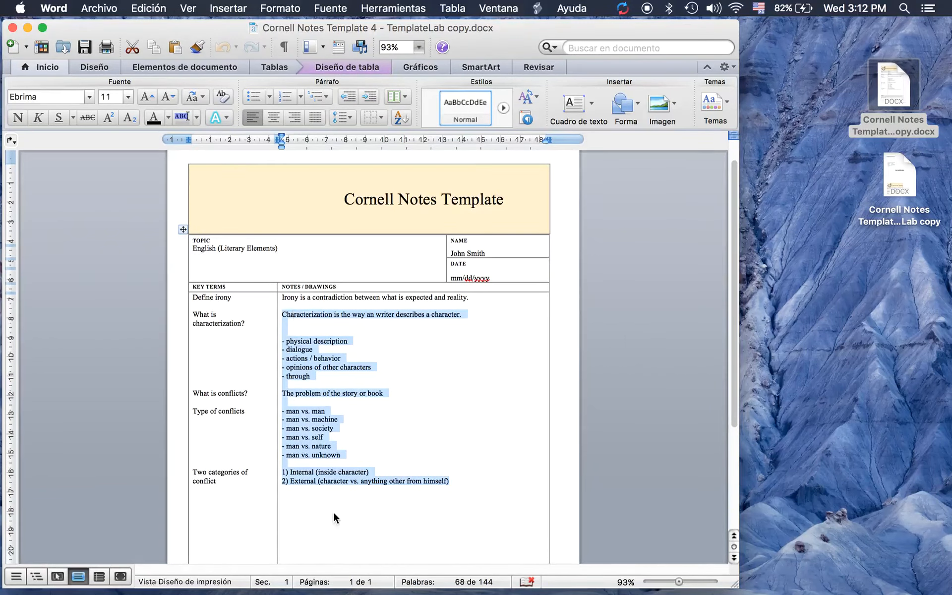
pyautogui.scroll(-5, 380, 435)
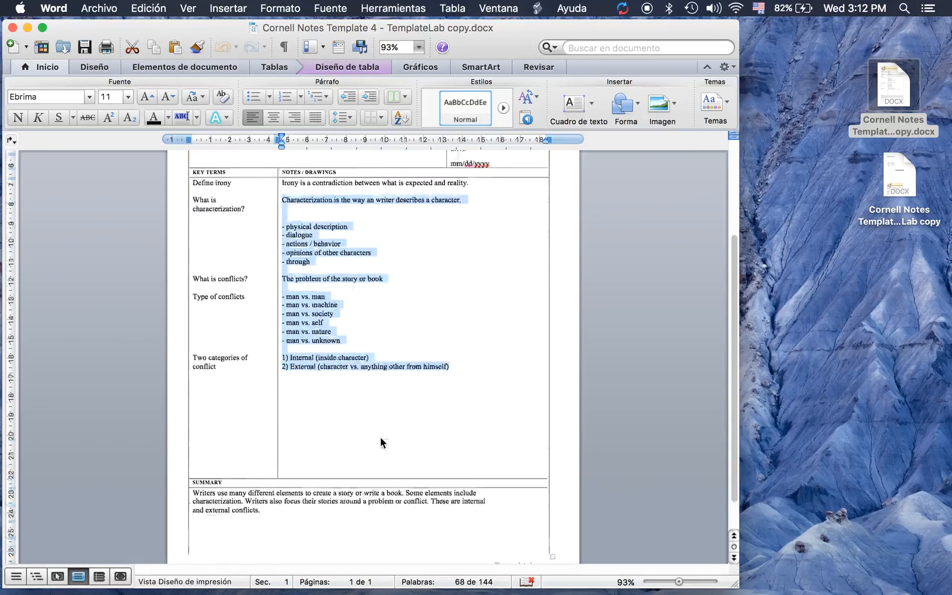
pyautogui.click(383, 477)
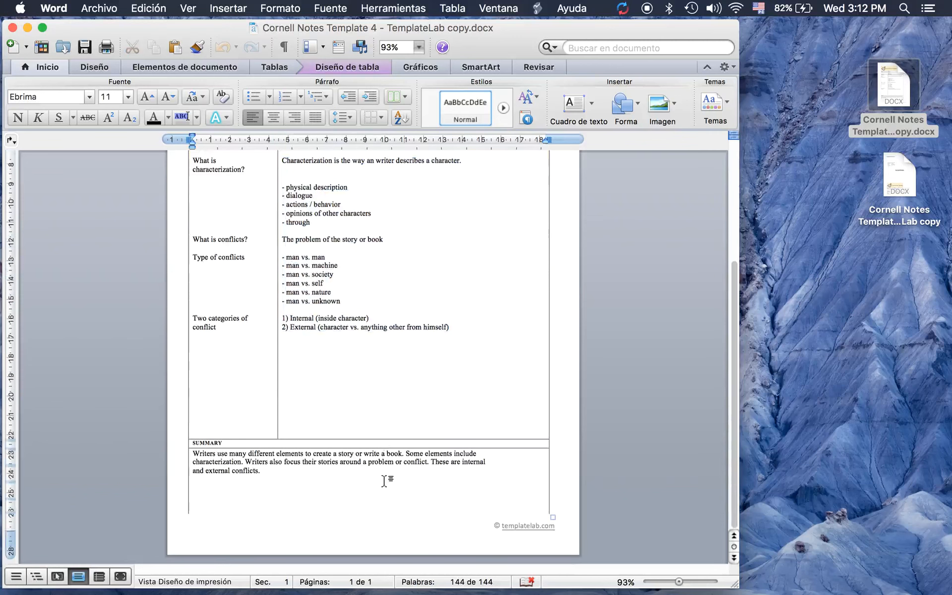
pyautogui.scroll(4, 385, 480)
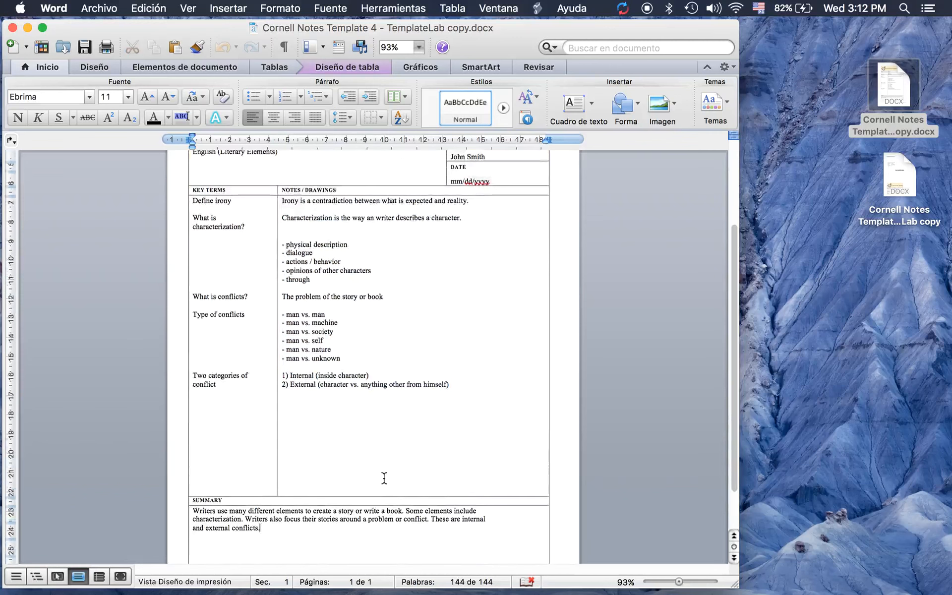
pyautogui.scroll(-3, 384, 480)
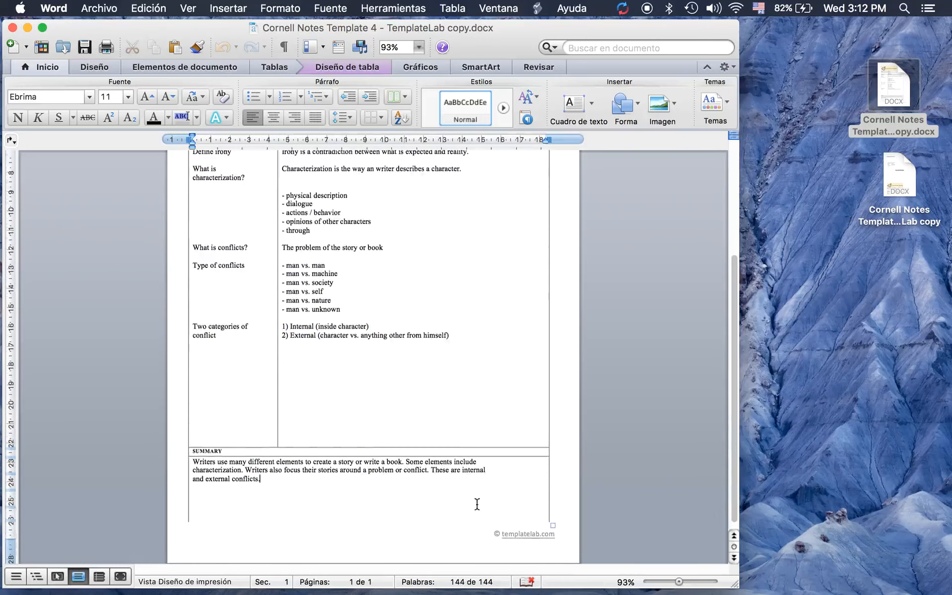
pyautogui.moveTo(382, 479); pyautogui.dragTo(246, 179)
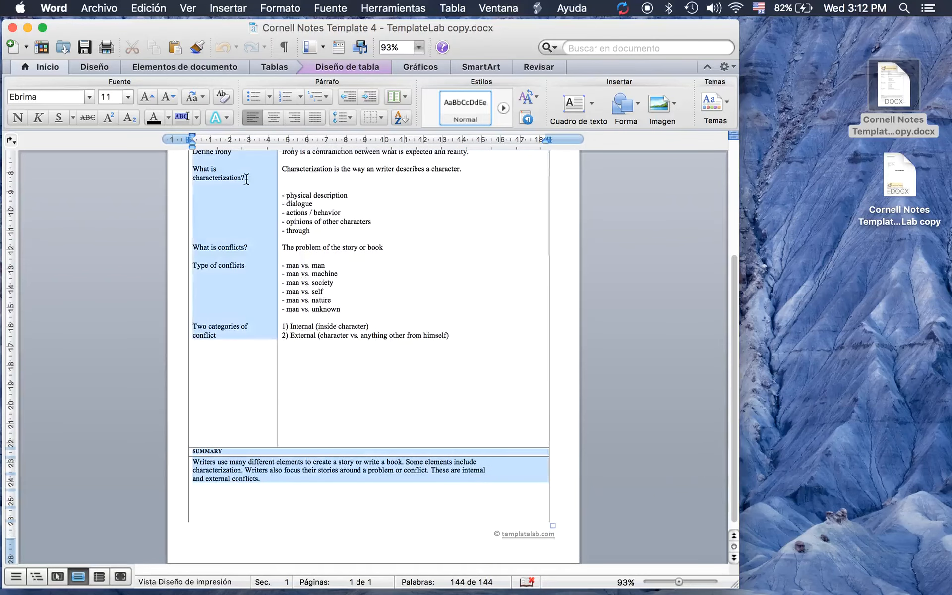
# Try moving the Cornell Notes title table down, then undo the move
pyautogui.scroll(2, 415, 358)
pyautogui.scroll(9, 415, 357)
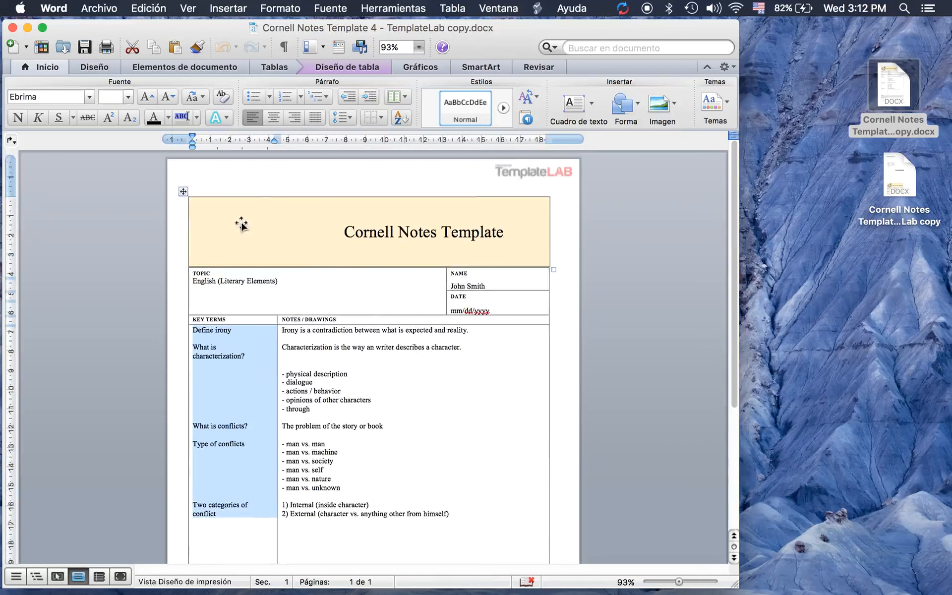
pyautogui.click(208, 248)
pyautogui.moveTo(183, 191)
pyautogui.mouseDown()
pyautogui.moveTo(183, 263)
pyautogui.moveTo(183, 178)
pyautogui.mouseUp()
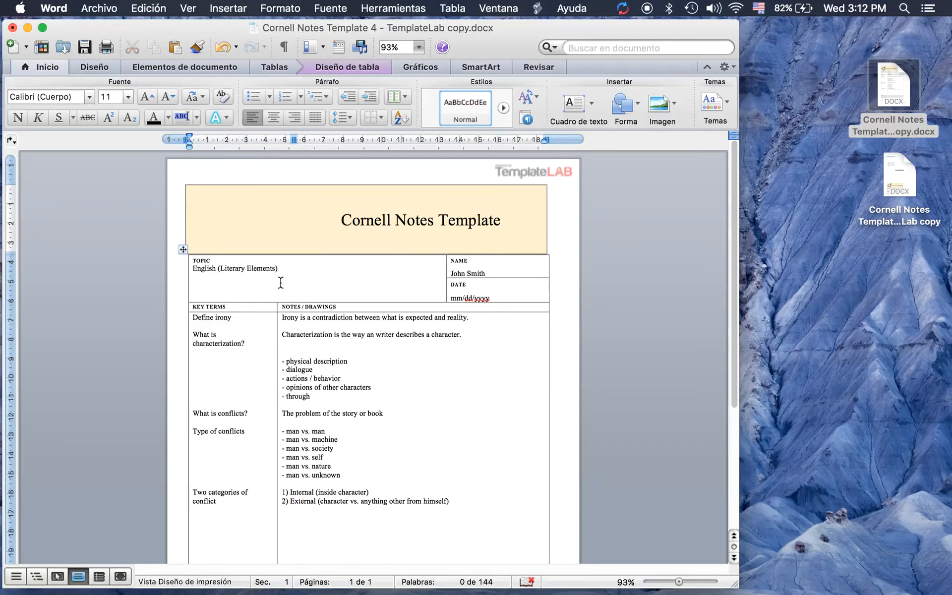
pyautogui.press('super+z')
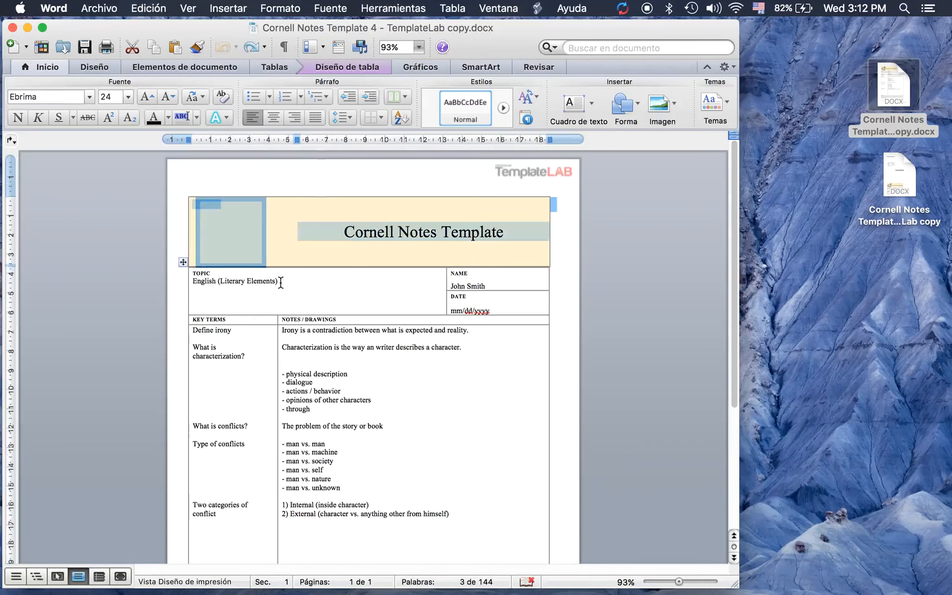
# Select the whole Cornell Notes table from the summary up through the title block
pyautogui.click(483, 445)
pyautogui.scroll(-5, 482, 446)
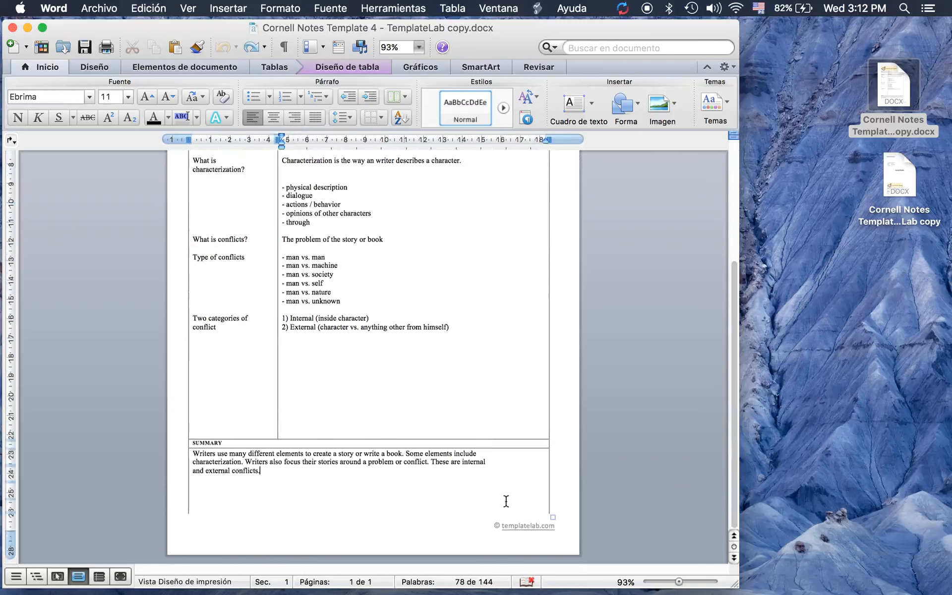
pyautogui.moveTo(484, 498); pyautogui.dragTo(284, 209)
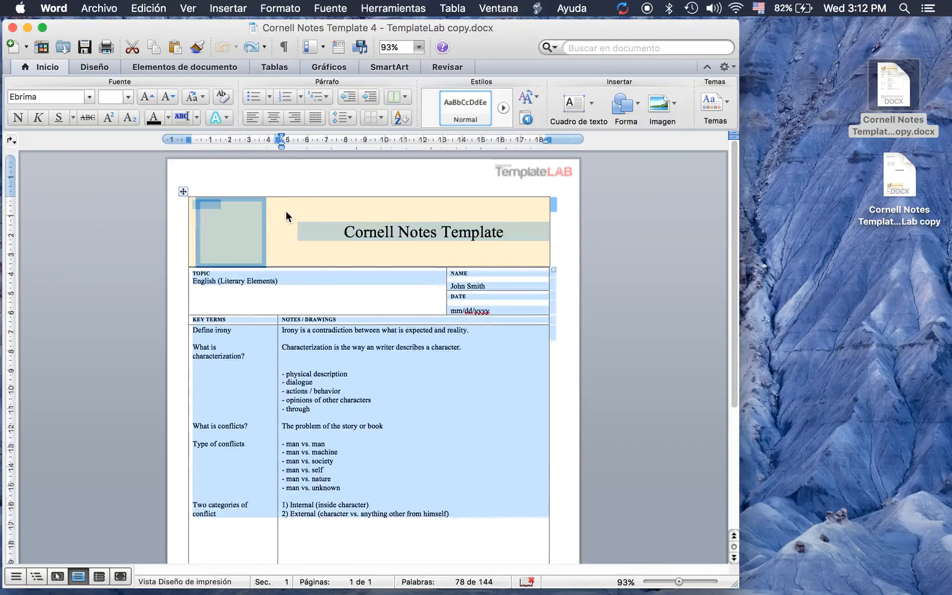
# Copy the selected table and add blank lines after the summary until page 2 begins
pyautogui.rightClick(285, 210)
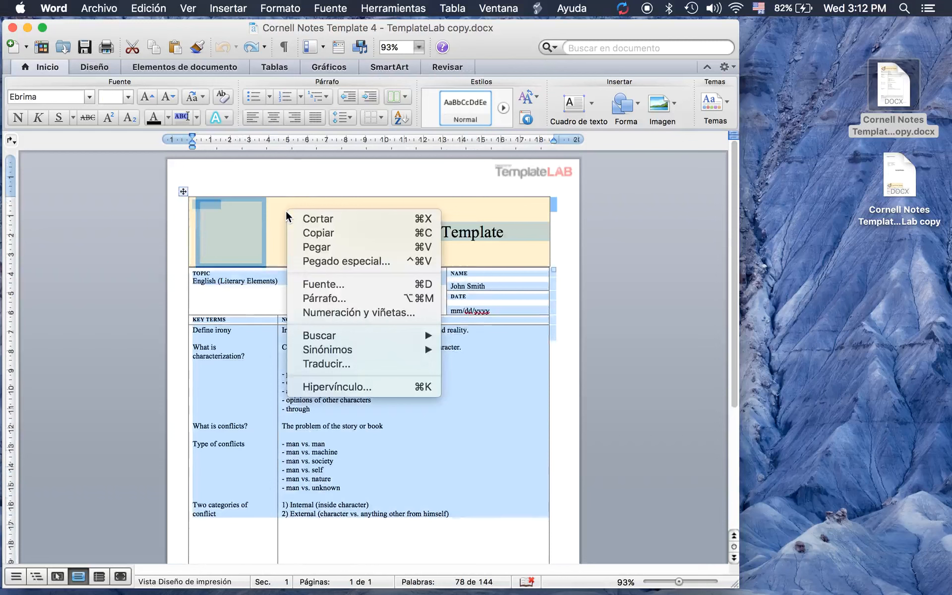
pyautogui.click(318, 231)
pyautogui.scroll(-5, 355, 437)
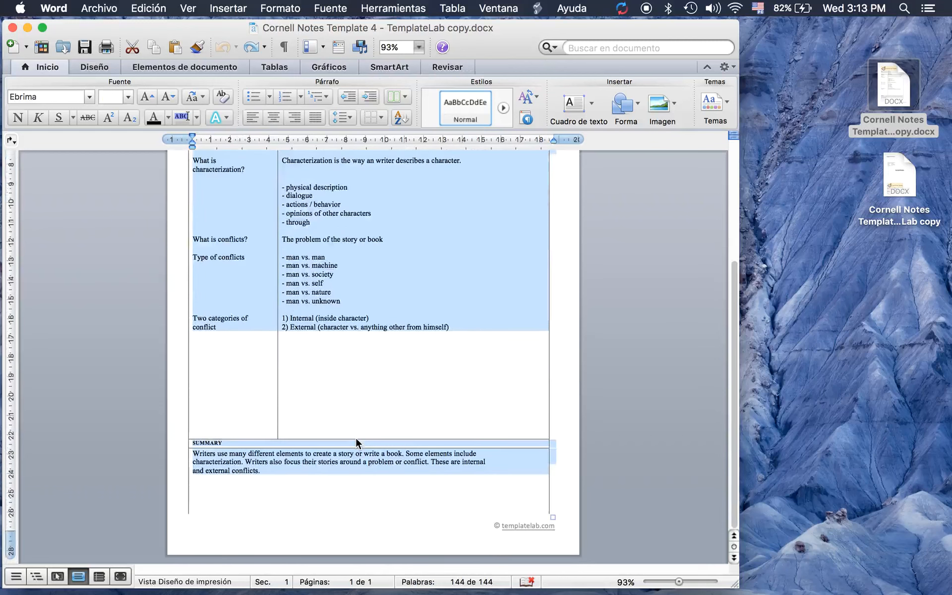
pyautogui.click(267, 470)
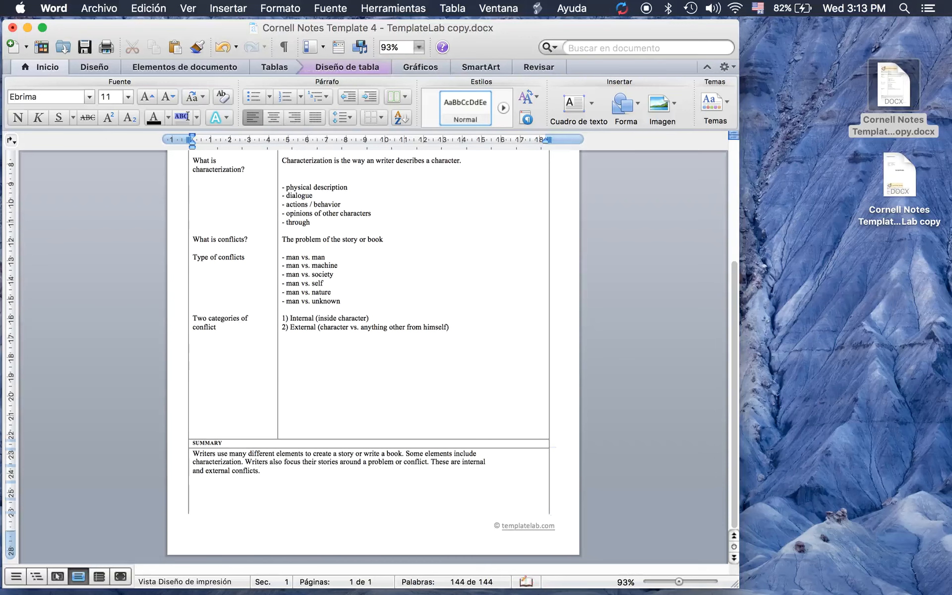
pyautogui.press('Return')
pyautogui.press('Return')
pyautogui.press('Return')
pyautogui.press('Return')
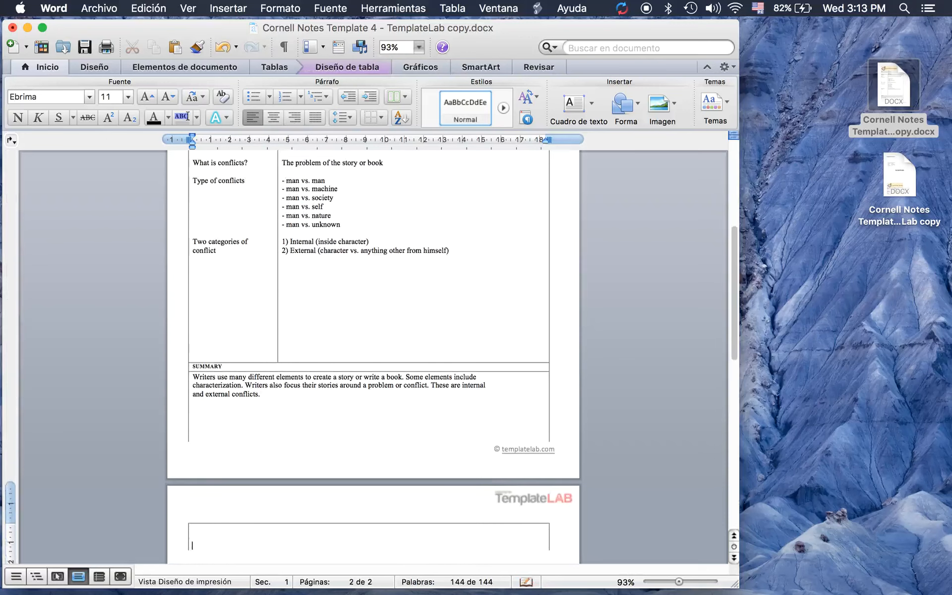
pyautogui.scroll(-5, 372, 347)
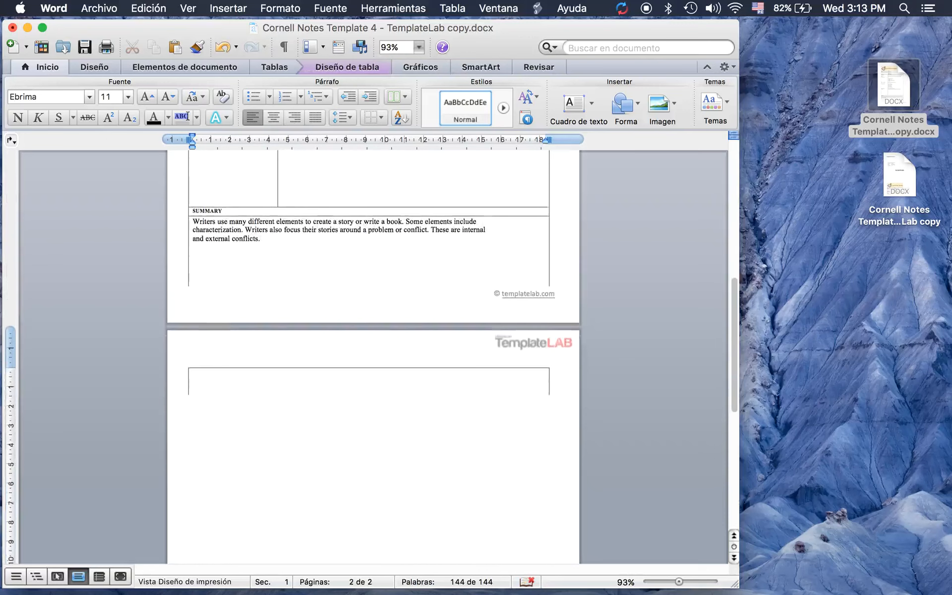
# Set font size 16 on page 2 and paste the Cornell Notes table there
pyautogui.click(196, 413)
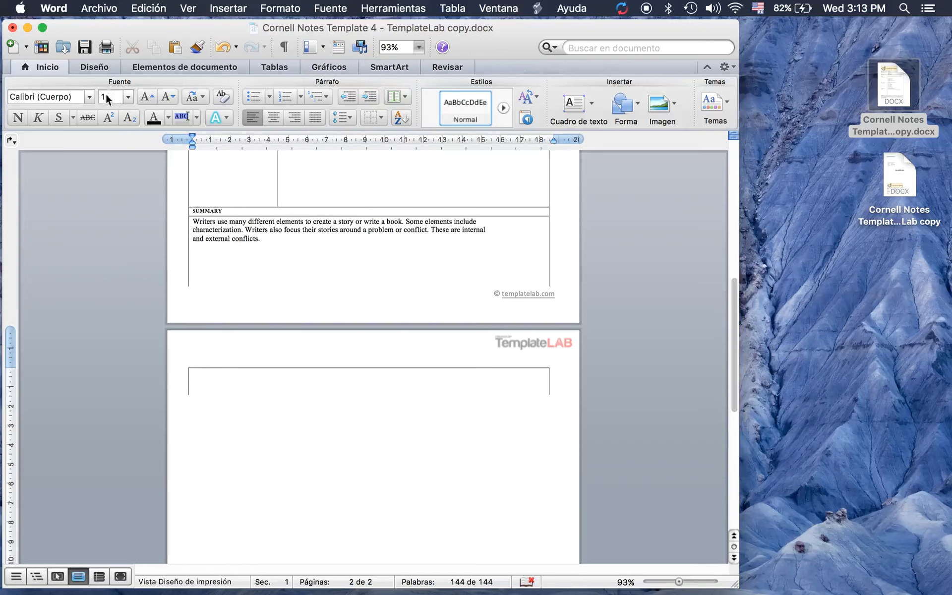
pyautogui.click(130, 98)
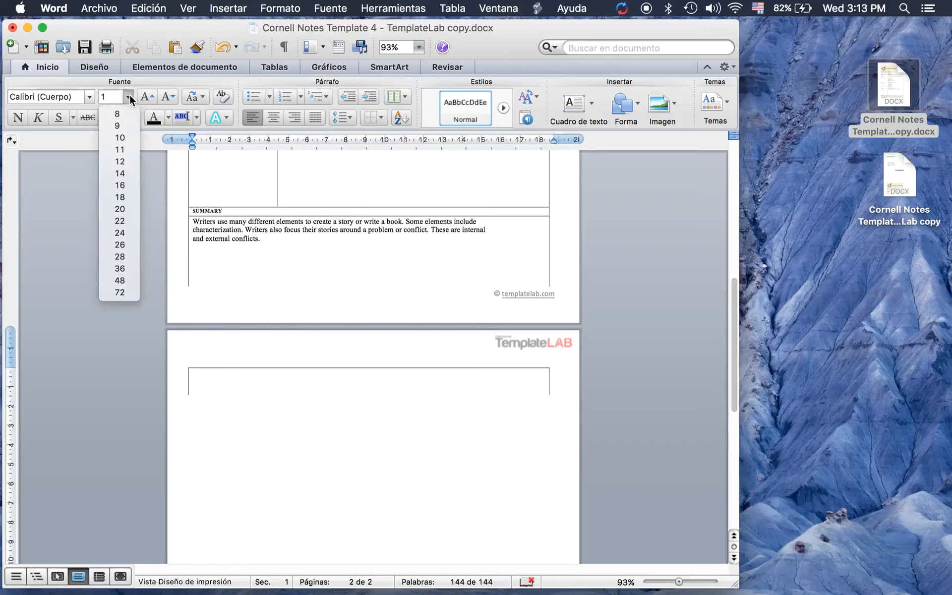
pyautogui.click(126, 180)
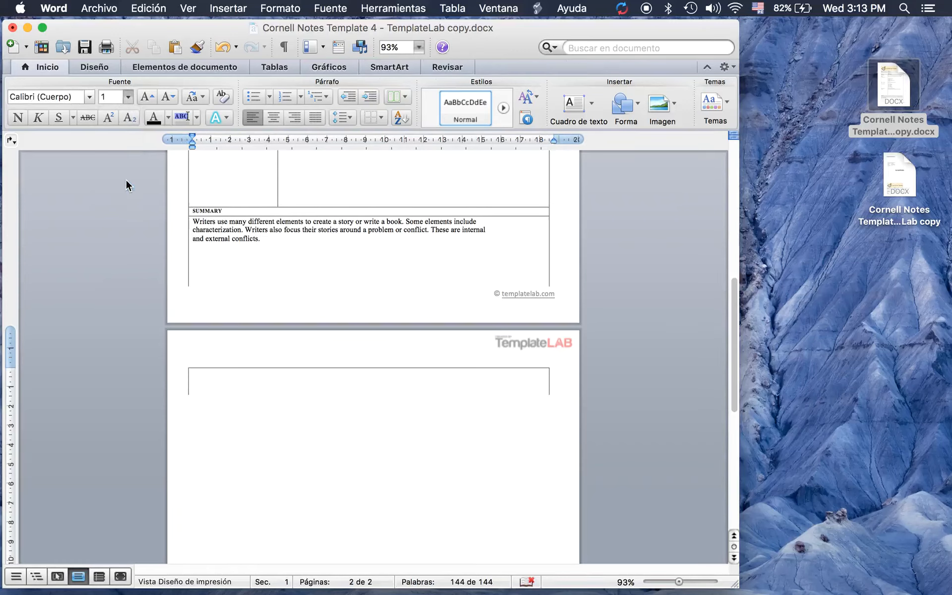
pyautogui.rightClick(197, 417)
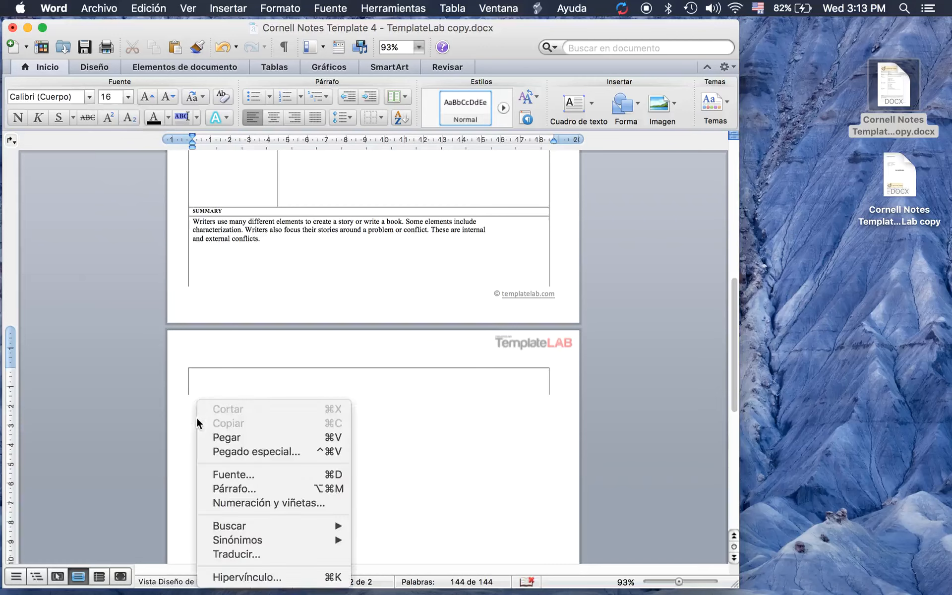
pyautogui.click(232, 437)
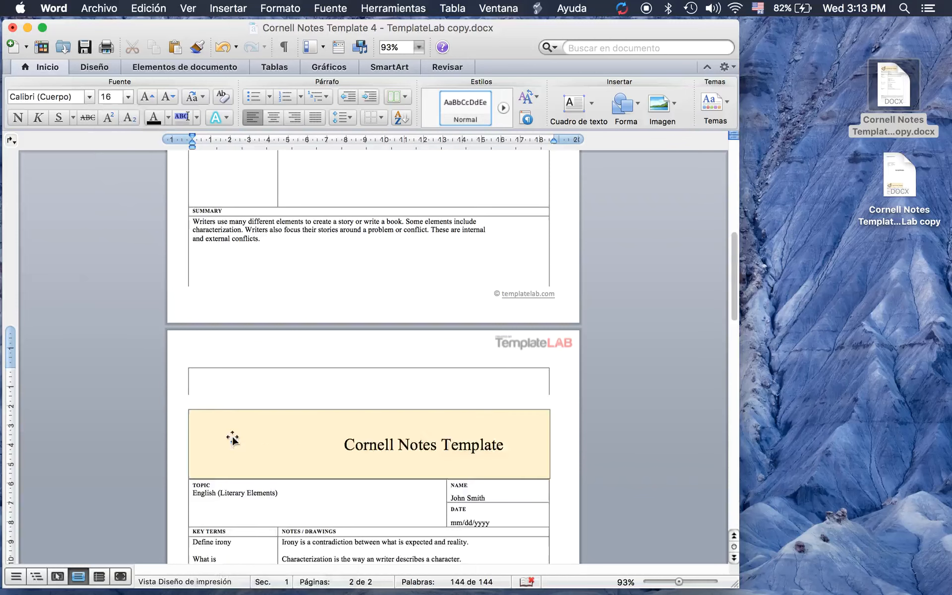
# Delete the extra blank lines at the end of the summary cell
pyautogui.scroll(-10, 233, 438)
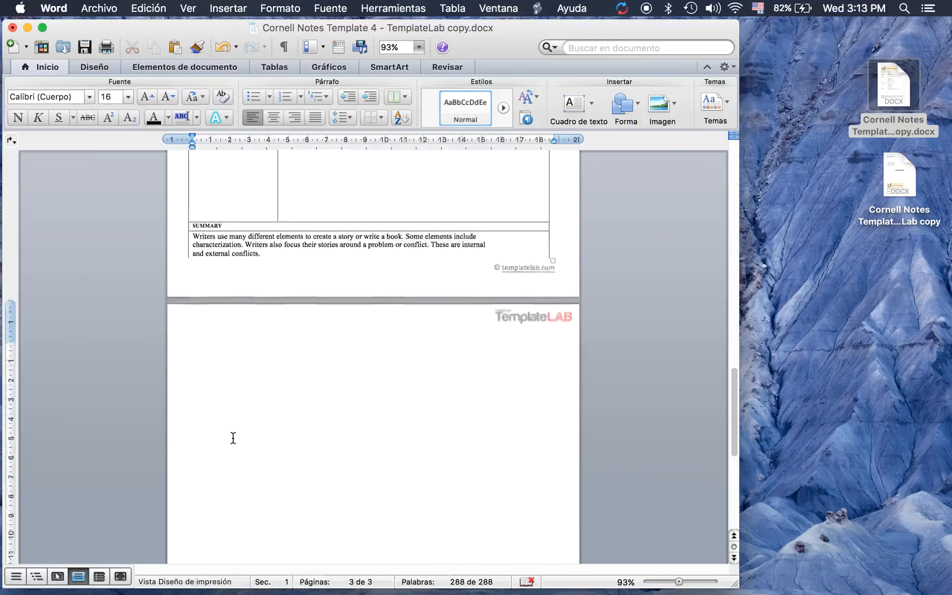
pyautogui.scroll(-10, 233, 438)
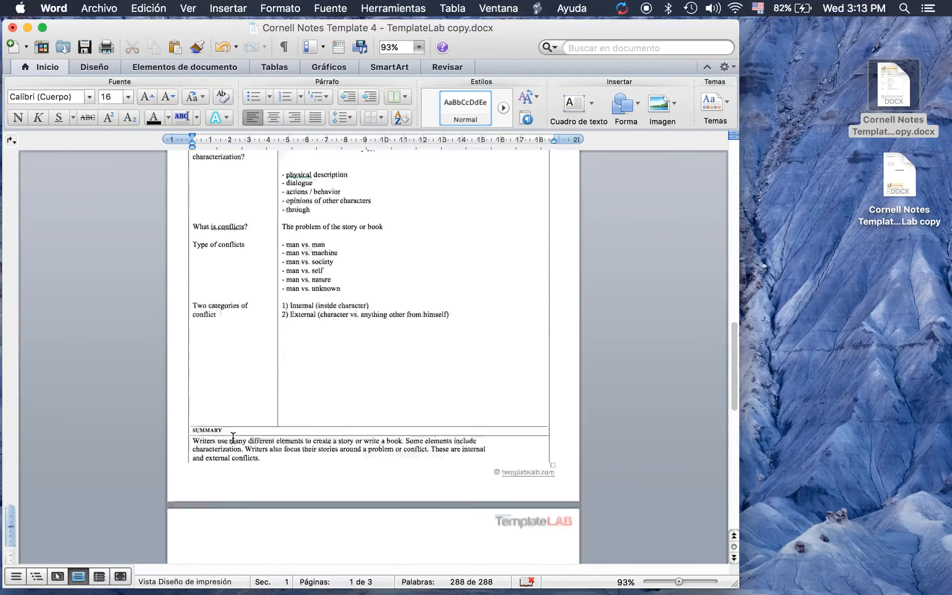
pyautogui.scroll(9, 233, 438)
pyautogui.scroll(-6, 233, 438)
pyautogui.scroll(5, 233, 438)
pyautogui.scroll(-5, 233, 438)
pyautogui.scroll(-2, 233, 437)
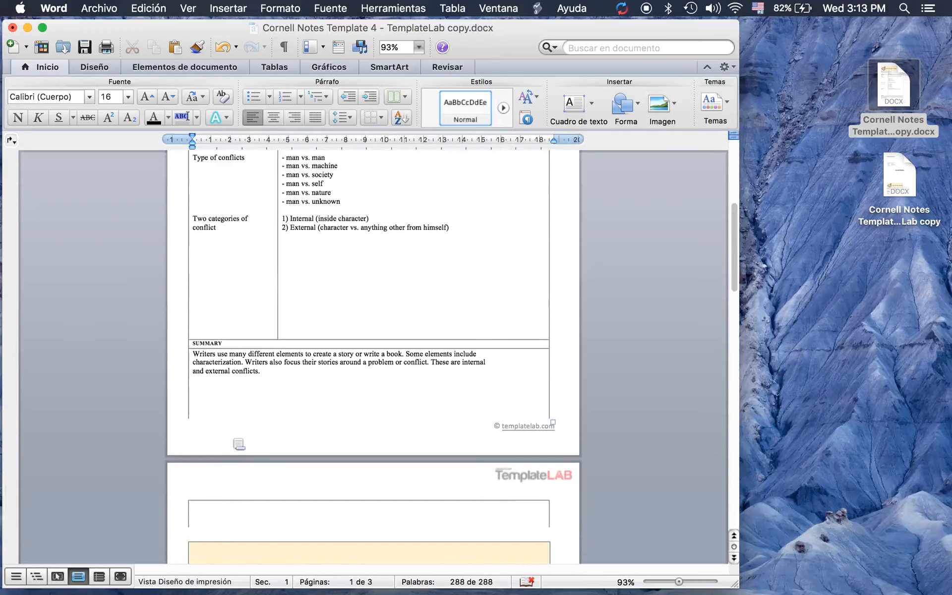
pyautogui.press('BackSpace')
pyautogui.press('BackSpace')
pyautogui.press('BackSpace')
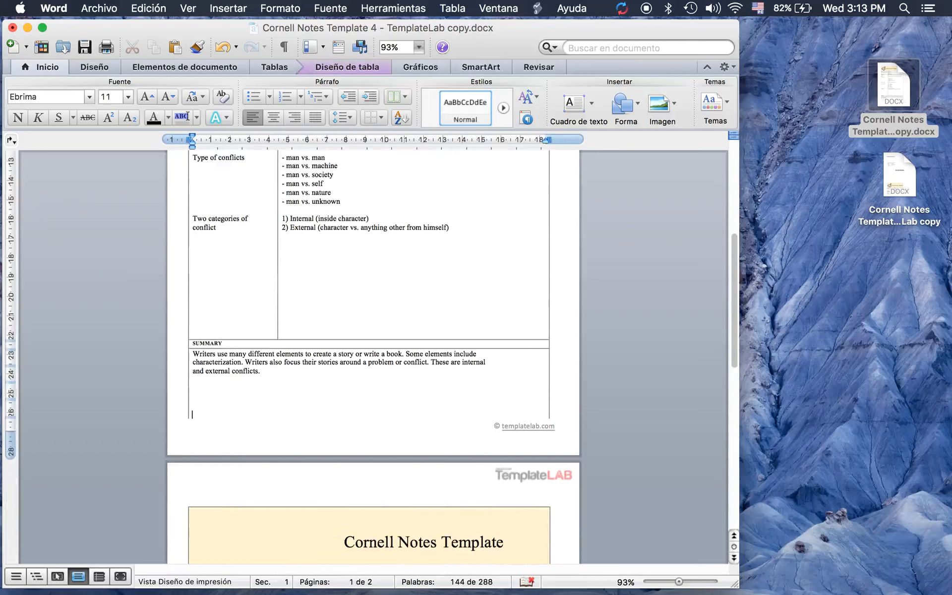
# Restore one blank line after the summary and select the page-1 table up to the top
pyautogui.press('Return')
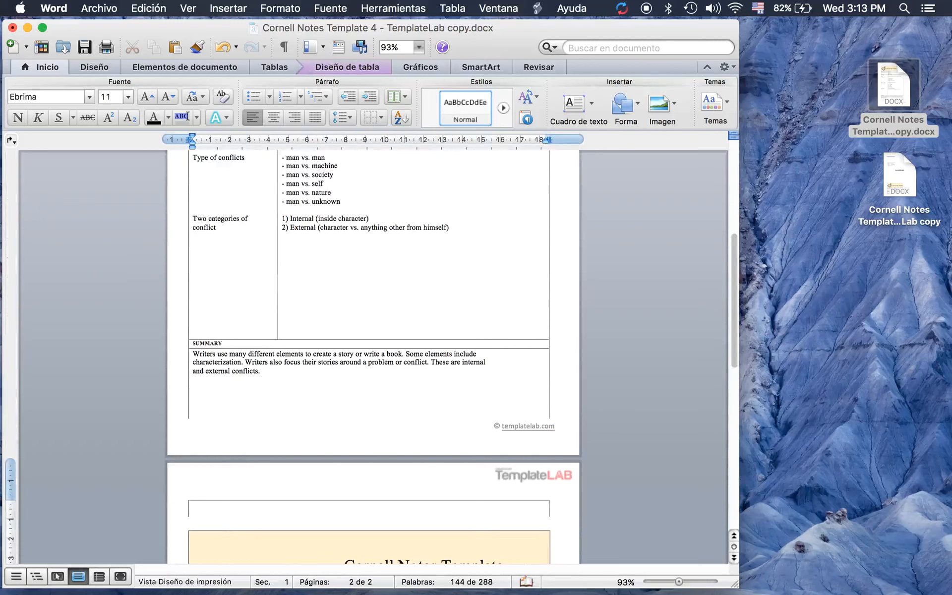
pyautogui.click(271, 374)
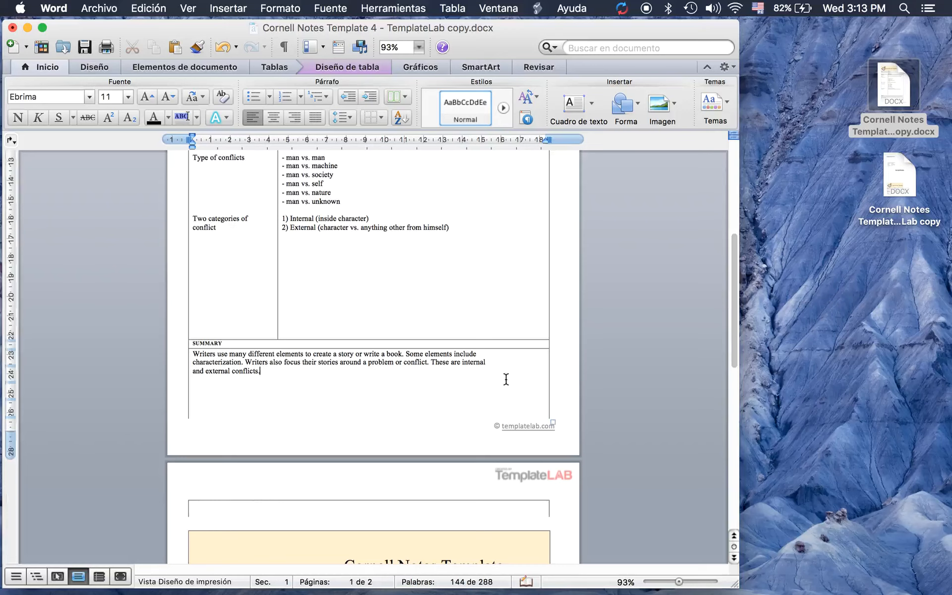
pyautogui.moveTo(498, 377); pyautogui.dragTo(254, 197)
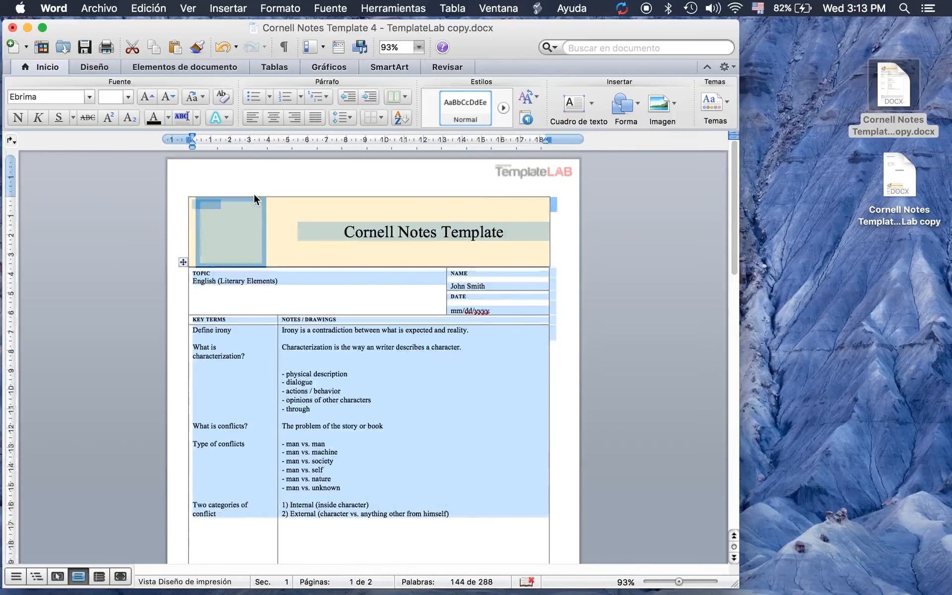
# Delete the selected title block and table contents on page 1
pyautogui.press('BackSpace')
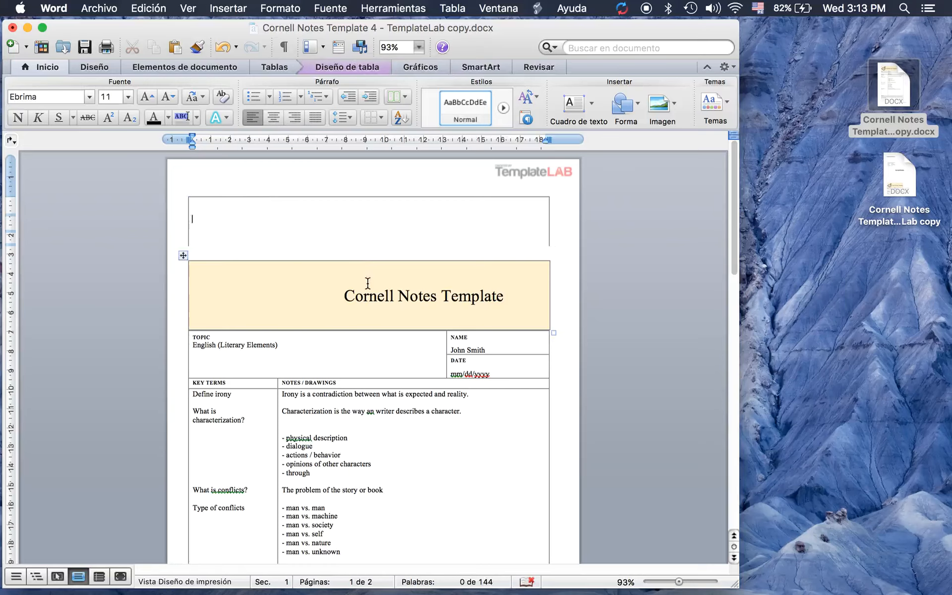
pyautogui.scroll(-15, 368, 283)
pyautogui.scroll(15, 367, 283)
# Set the line above the title block to size 16 and add three blank lines
pyautogui.click(190, 252)
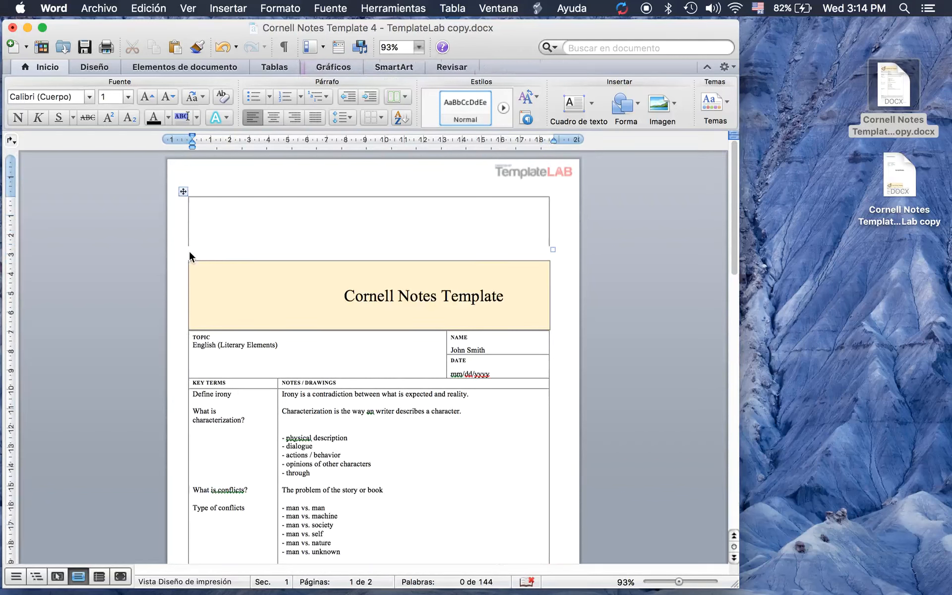
pyautogui.click(129, 98)
pyautogui.click(122, 185)
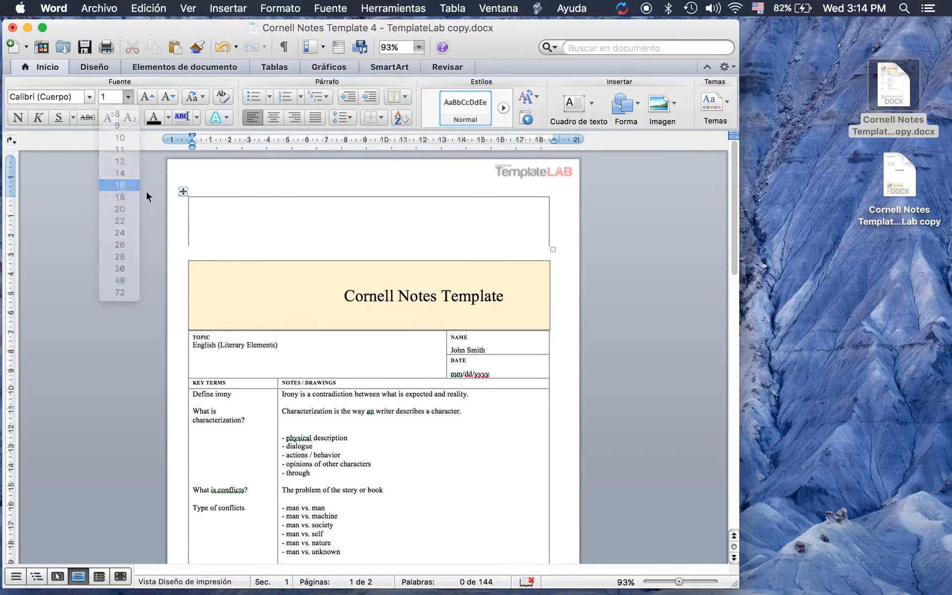
pyautogui.press('Return')
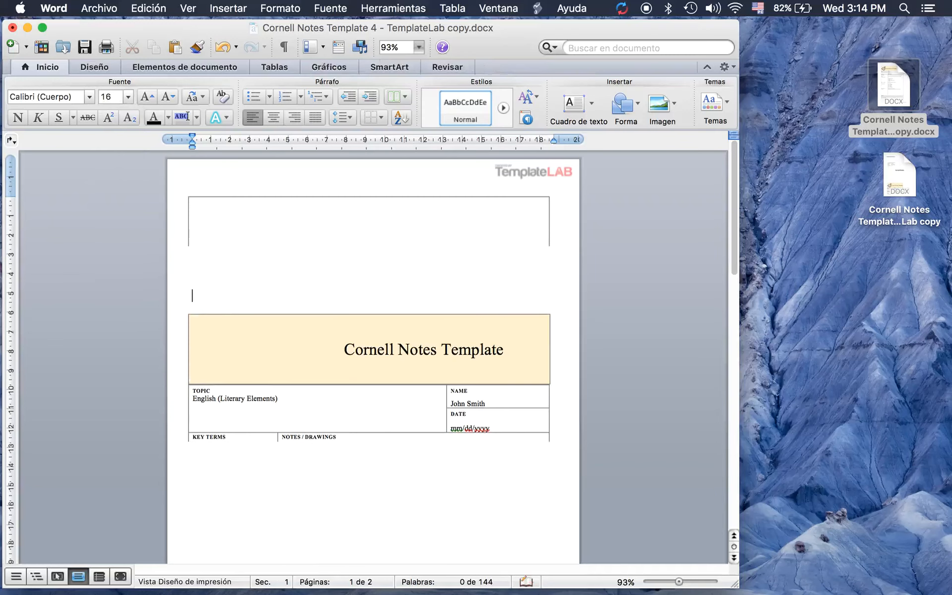
pyautogui.press('Return')
pyautogui.press('Return')
pyautogui.press('Return')
pyautogui.press('Return')
pyautogui.press('Return')
pyautogui.press('Return')
pyautogui.press('Return')
pyautogui.press('Return')
pyautogui.press('Return')
pyautogui.press('Return')
pyautogui.press('Return')
pyautogui.press('Return')
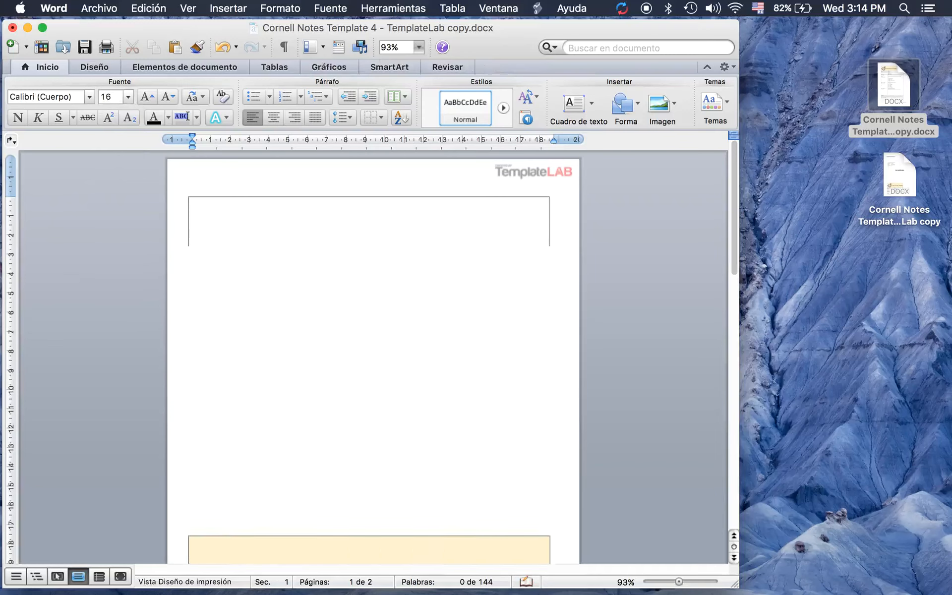
pyautogui.press('Return')
pyautogui.press('Return')
pyautogui.press('Return')
pyautogui.press('Return')
pyautogui.press('Return')
pyautogui.press('Return')
pyautogui.press('Return')
pyautogui.press('Return')
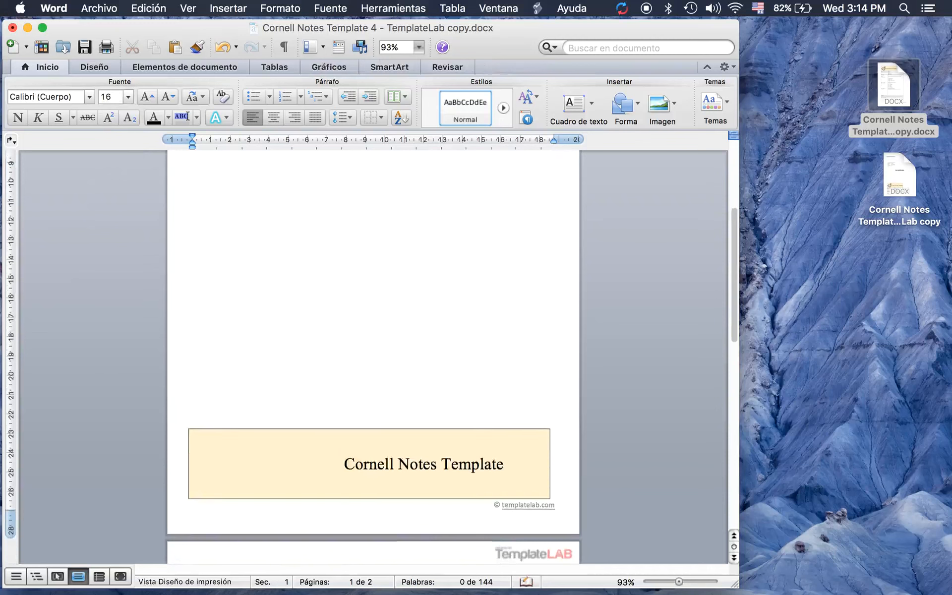
pyautogui.scroll(-10, 372, 357)
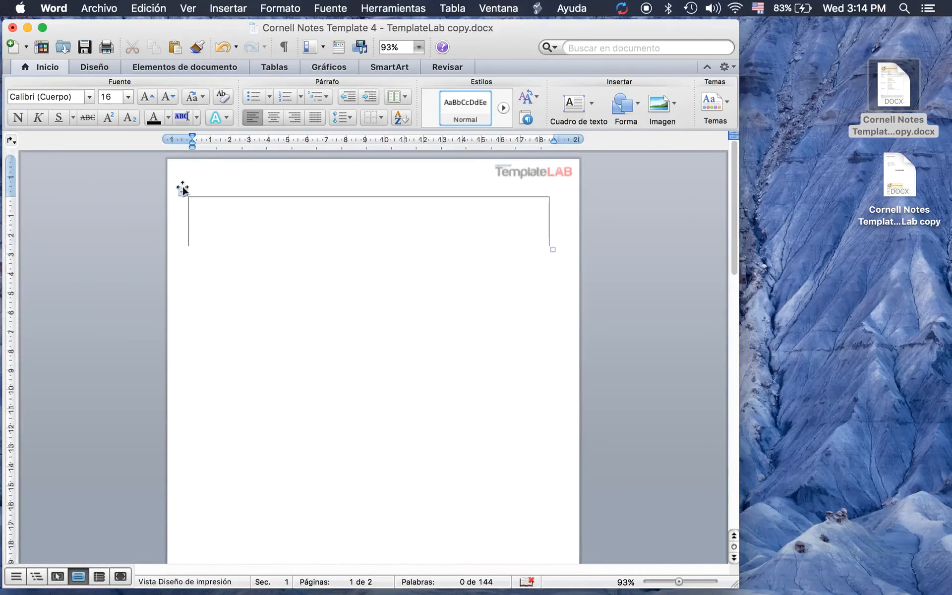
# Delete the empty top table and add a blank line pushing the Cornell Notes table onto page 2
pyautogui.click(180, 191)
pyautogui.press('BackSpace')
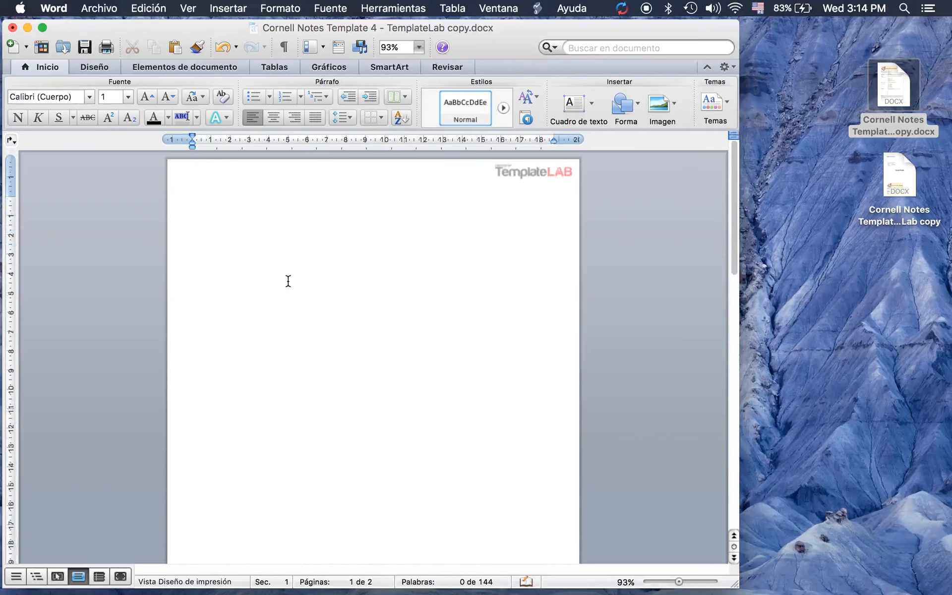
pyautogui.scroll(5, 287, 279)
pyautogui.scroll(-1, 252, 238)
pyautogui.click(217, 190)
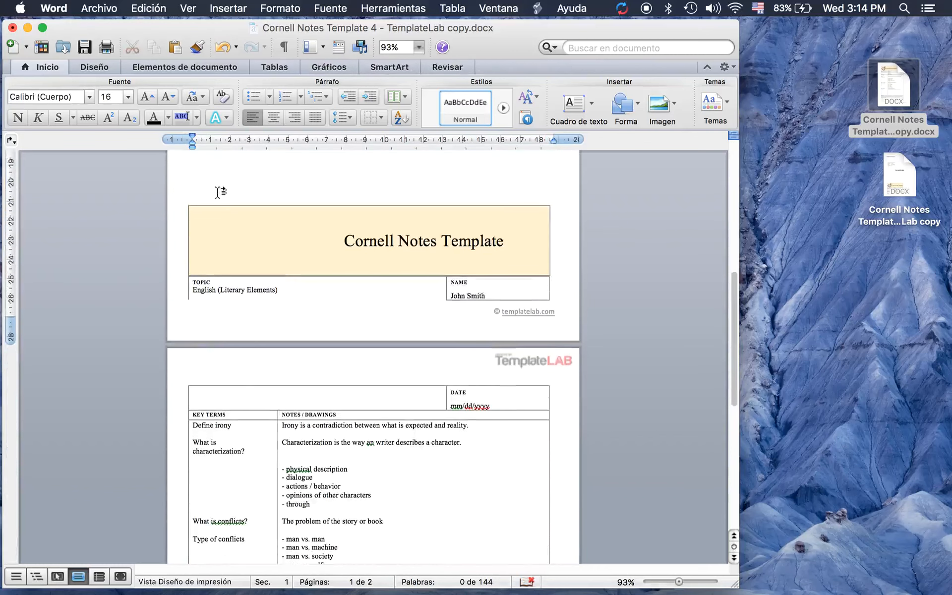
pyautogui.press('Return')
pyautogui.press('Return')
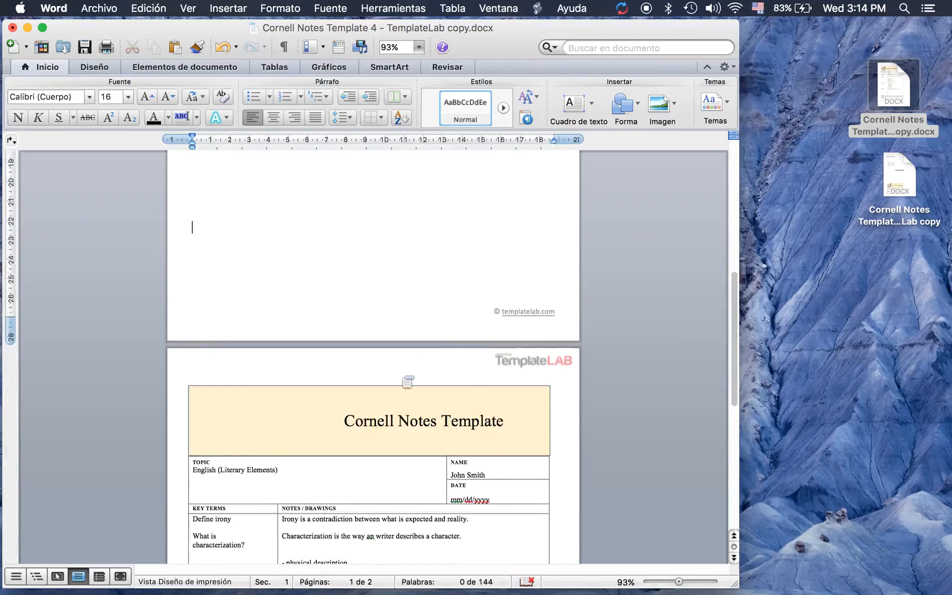
pyautogui.scroll(-2, 401, 376)
pyautogui.scroll(-3, 401, 375)
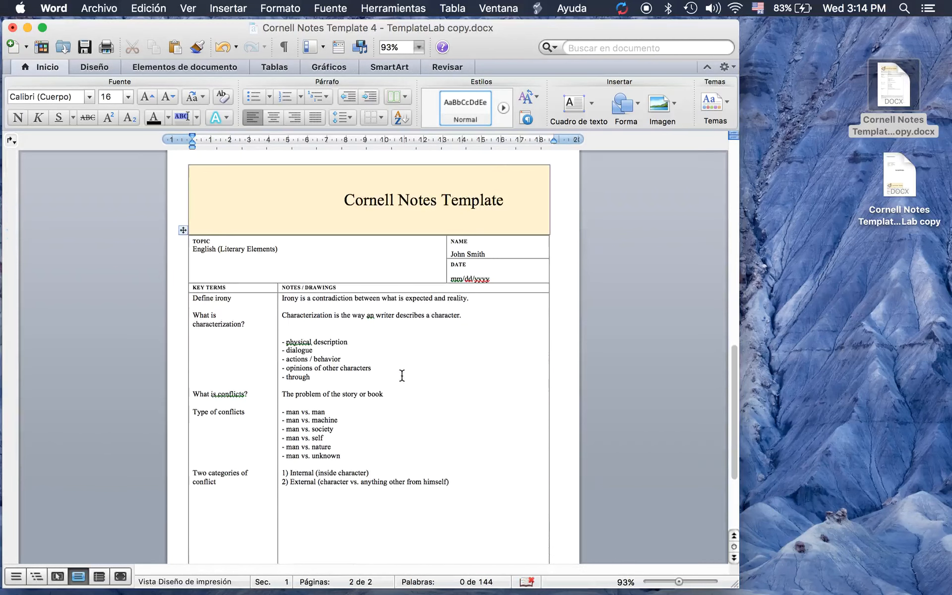
pyautogui.scroll(10, 370, 380)
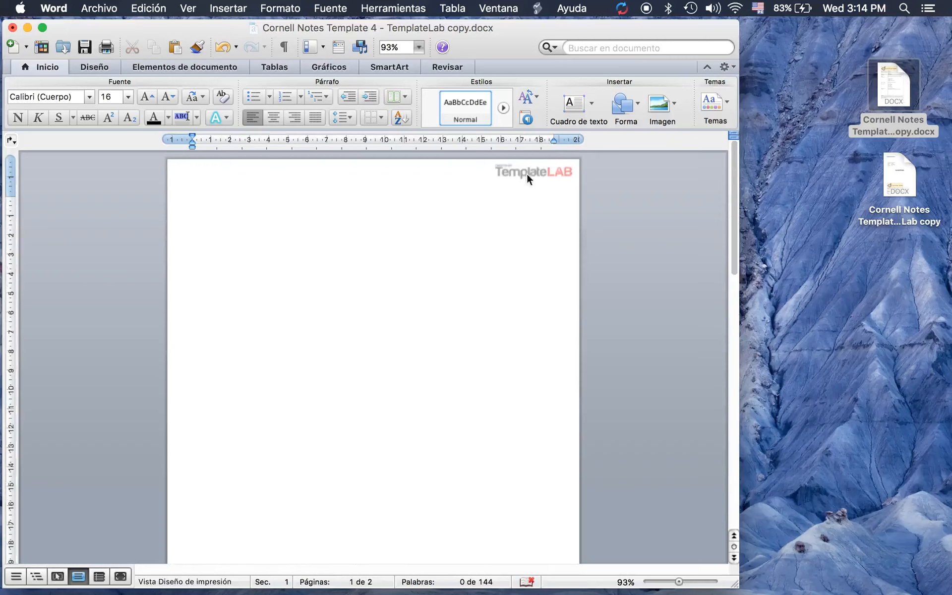
# Delete the TemplateLAB logo from the page header
pyautogui.doubleClick(460, 167)
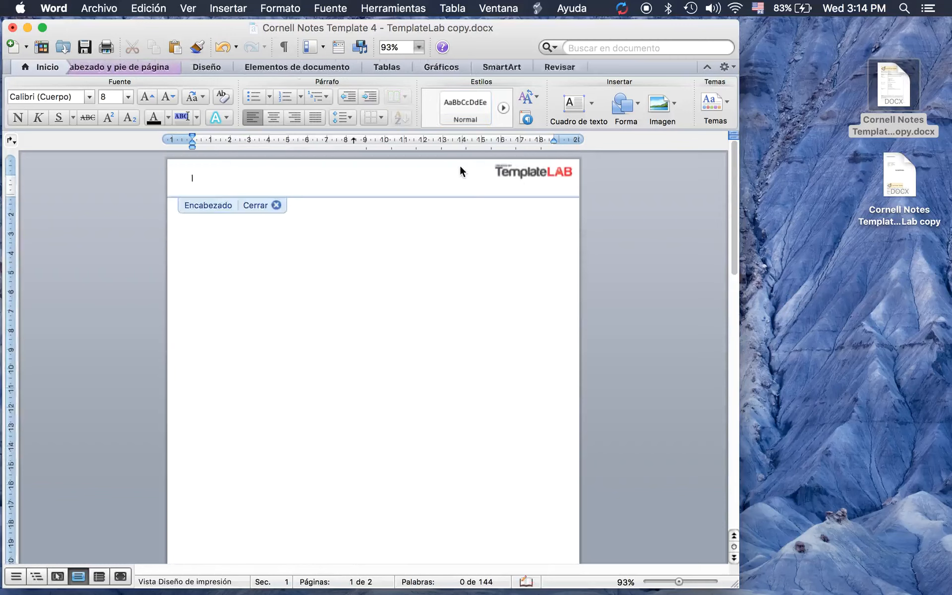
pyautogui.click(544, 172)
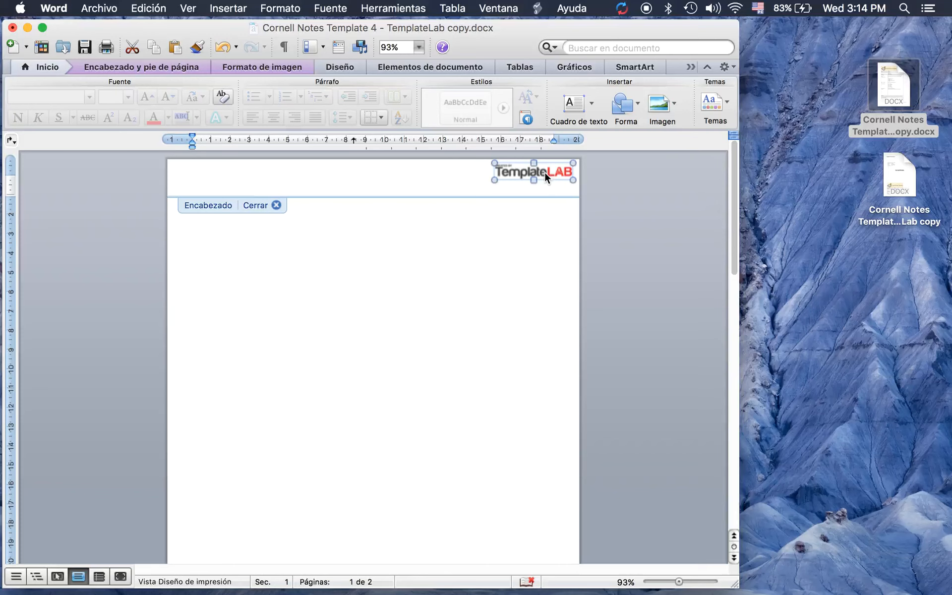
pyautogui.press('BackSpace')
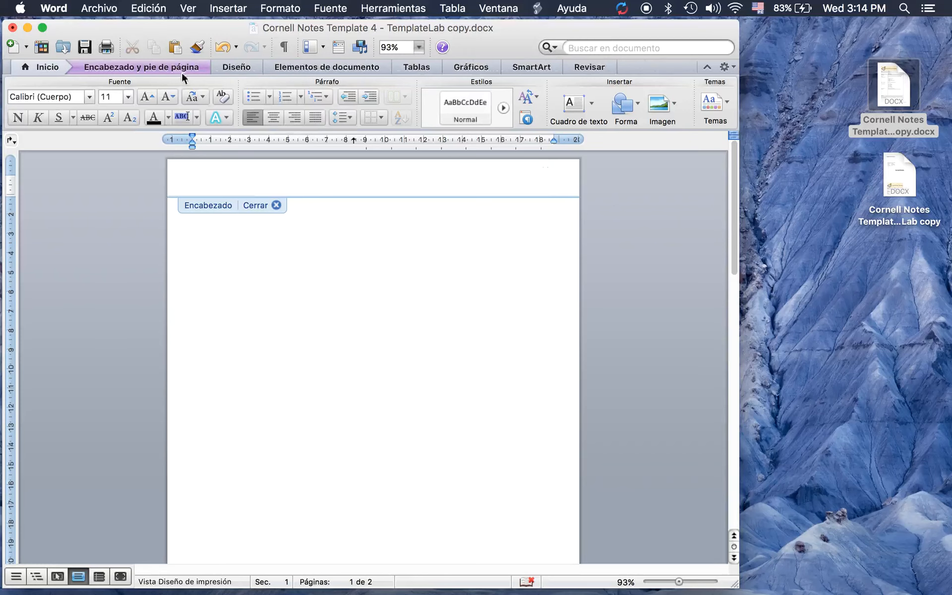
pyautogui.click(277, 205)
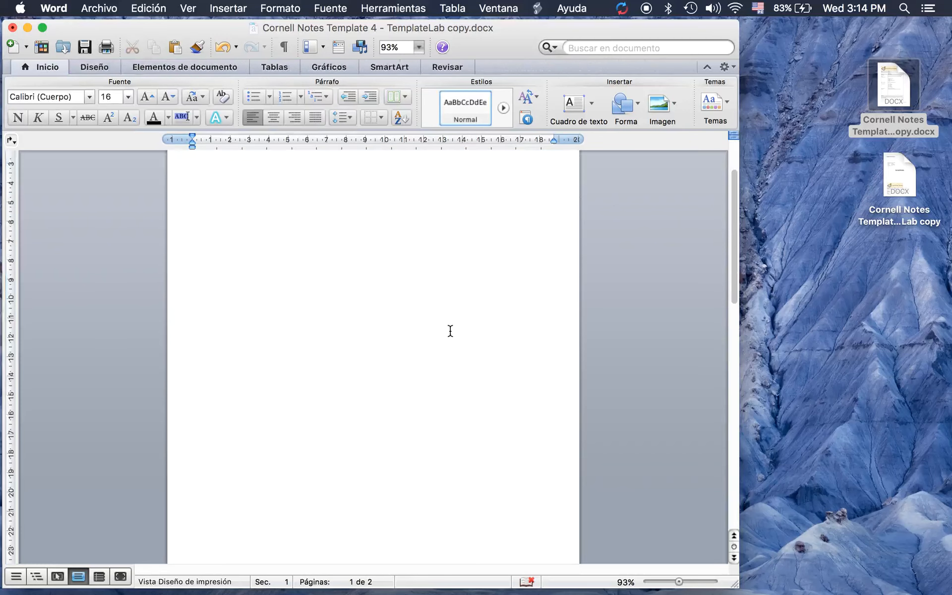
pyautogui.scroll(-10, 449, 329)
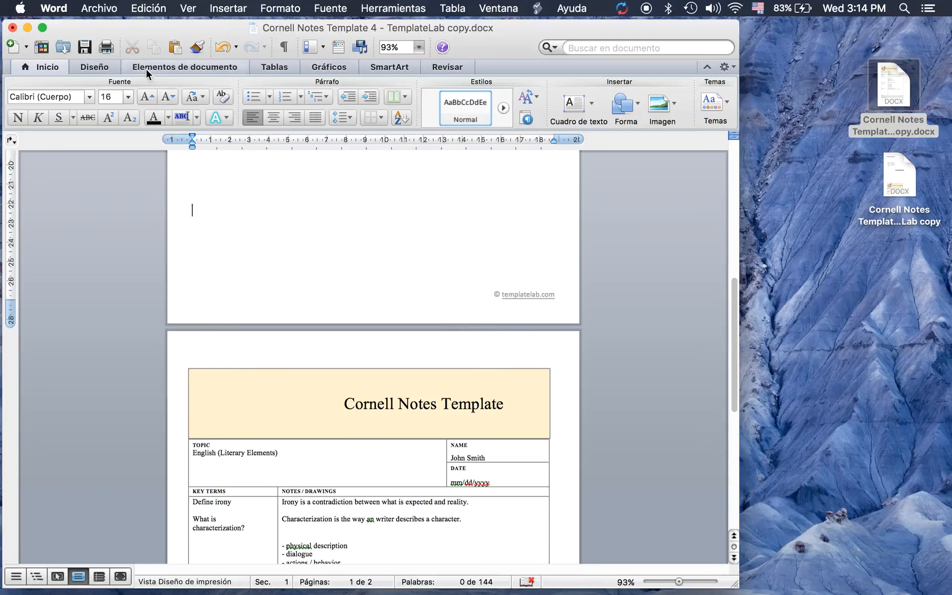
# Delete the © templatelab.com credit from the footer
pyautogui.doubleClick(332, 298)
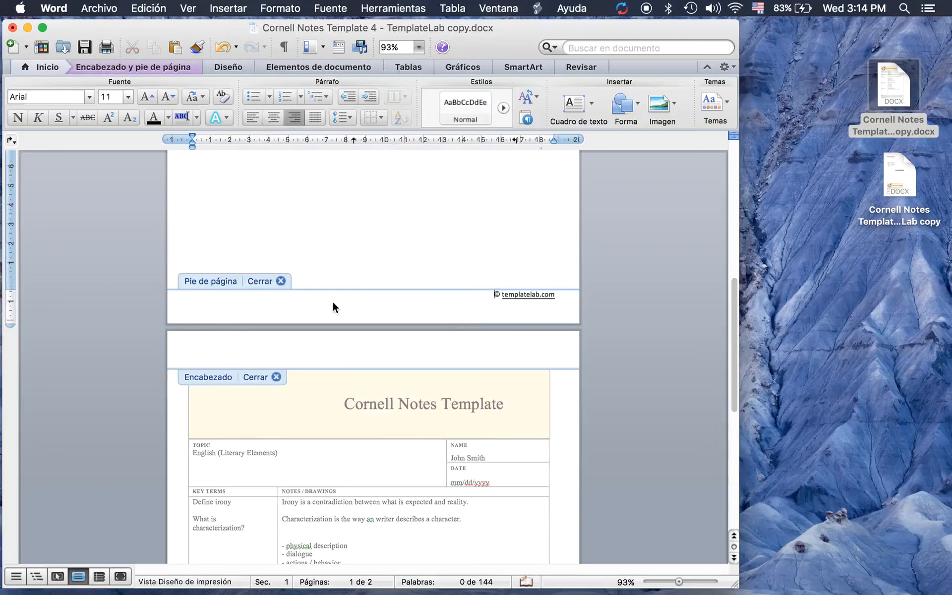
pyautogui.moveTo(483, 296); pyautogui.dragTo(548, 296)
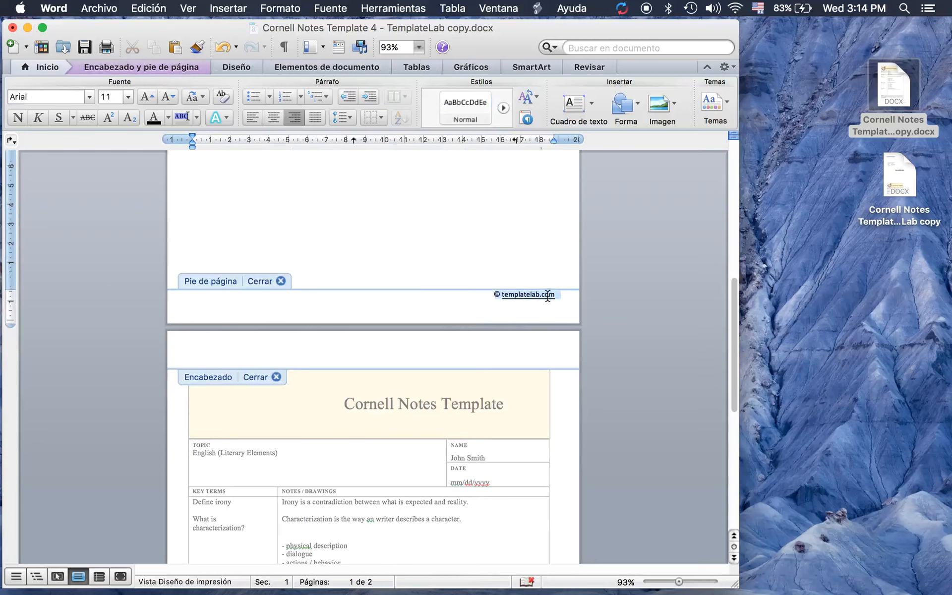
pyautogui.press('BackSpace')
pyautogui.click(280, 281)
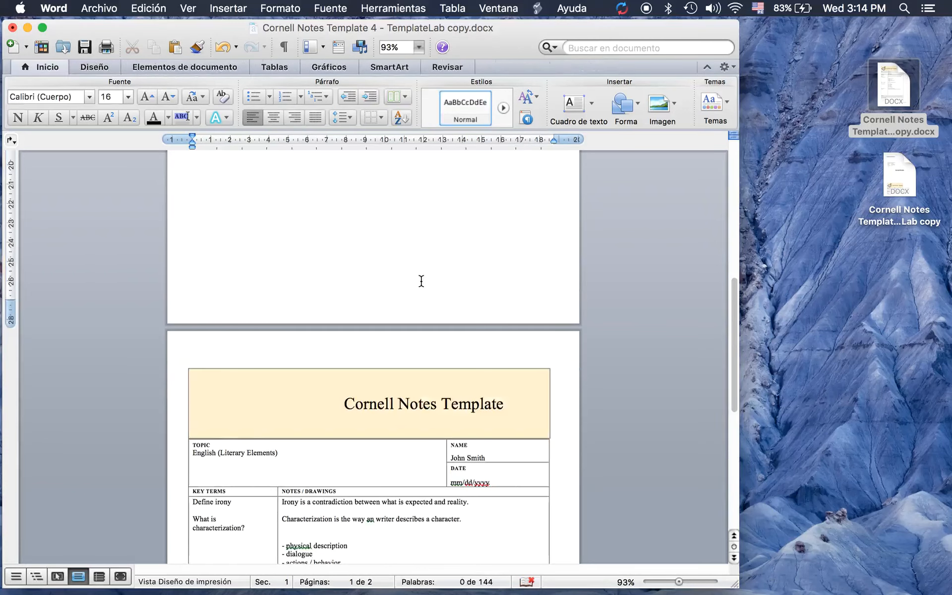
pyautogui.scroll(-5, 421, 279)
pyautogui.scroll(6, 421, 280)
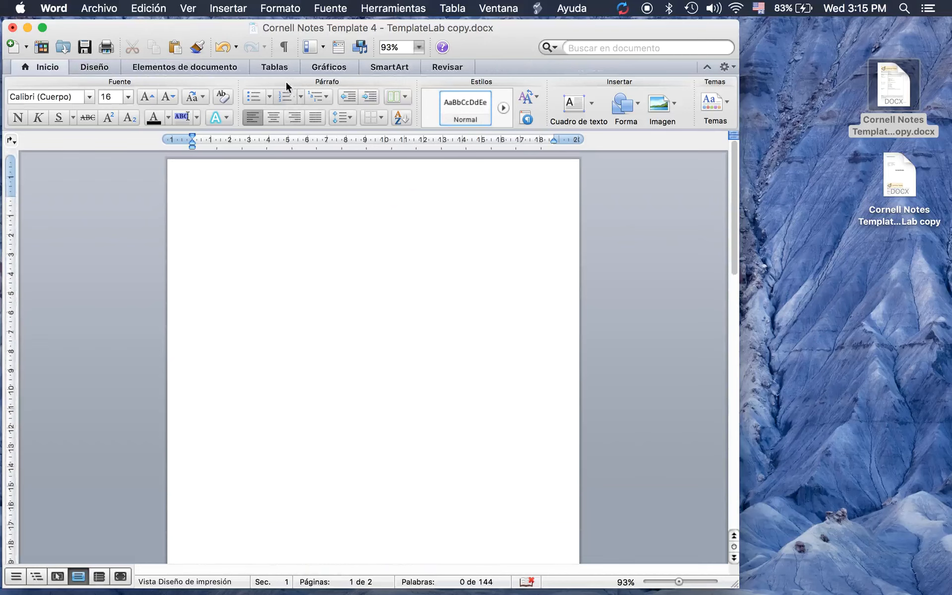
# Insert a 1x1 table reading 'English Class: Homework' and drag it up near the page top
pyautogui.click(275, 67)
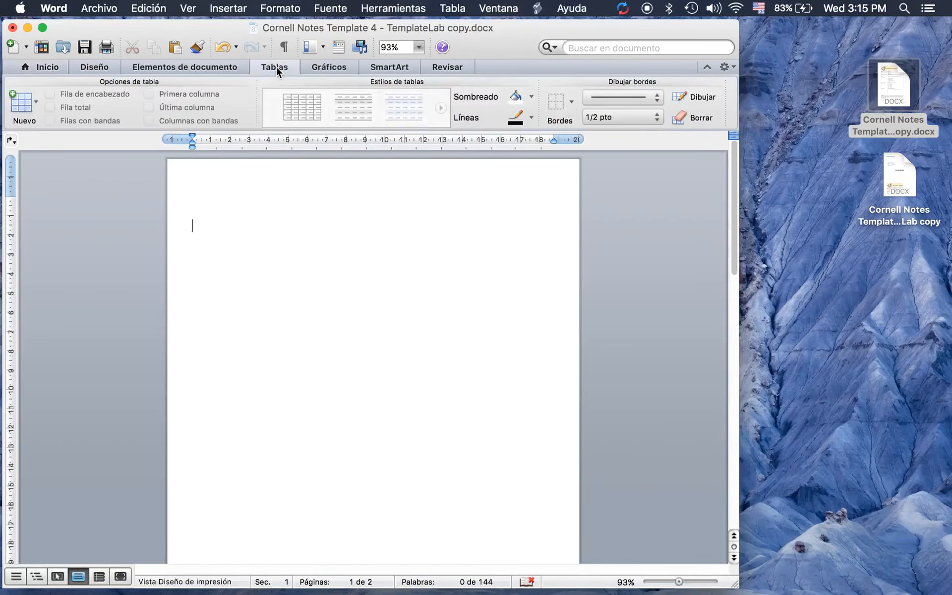
pyautogui.click(36, 103)
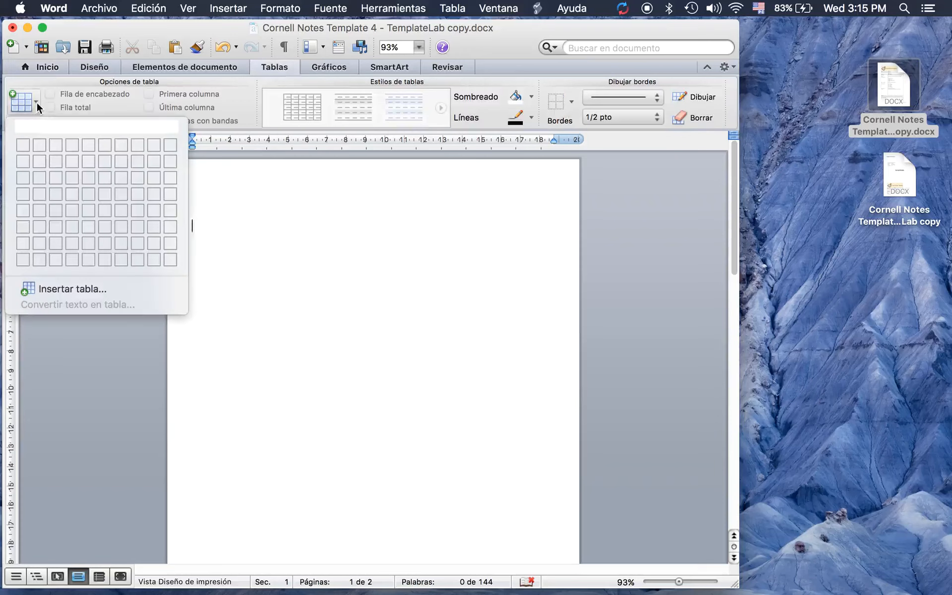
pyautogui.click(24, 144)
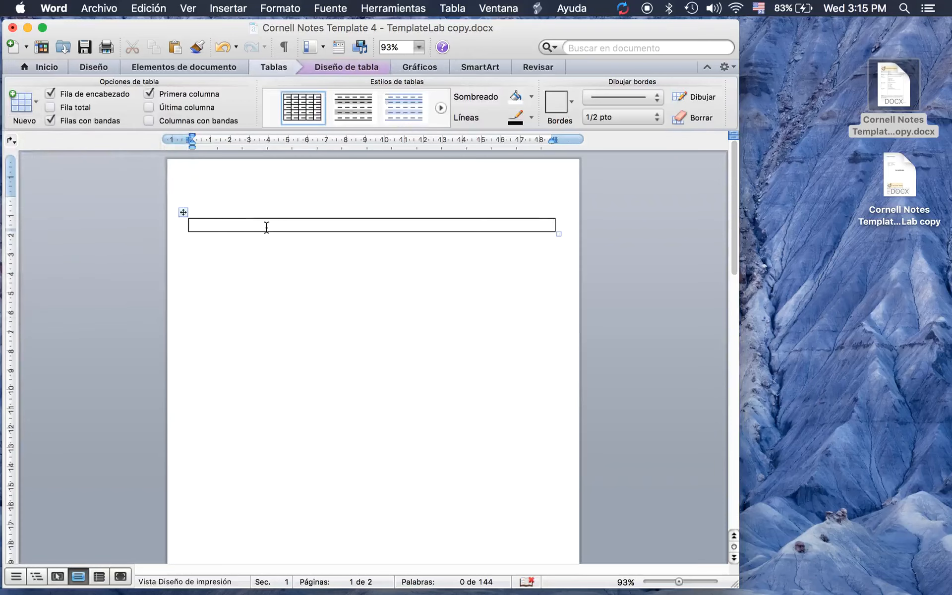
pyautogui.write('English Class: Homework')
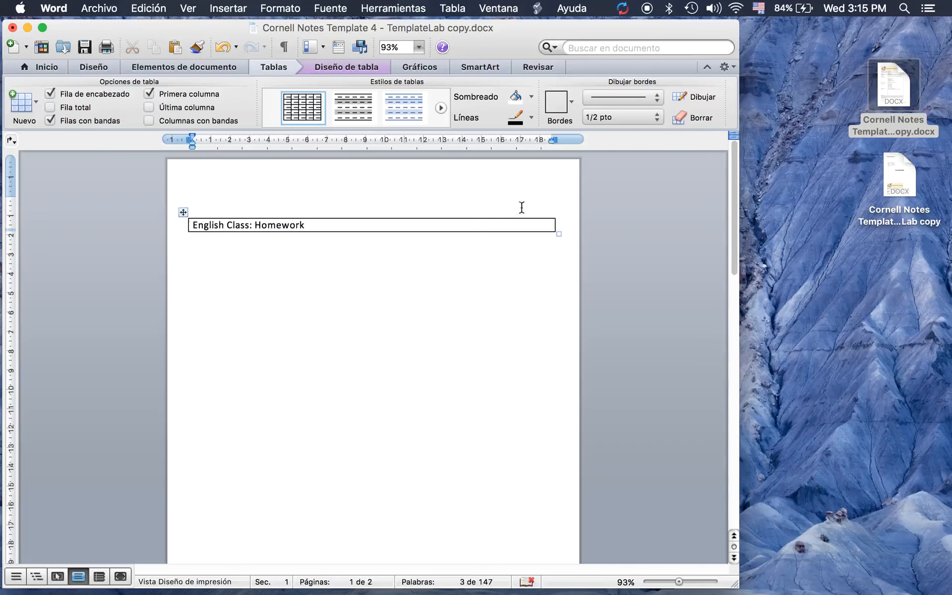
pyautogui.moveTo(183, 212); pyautogui.dragTo(183, 182)
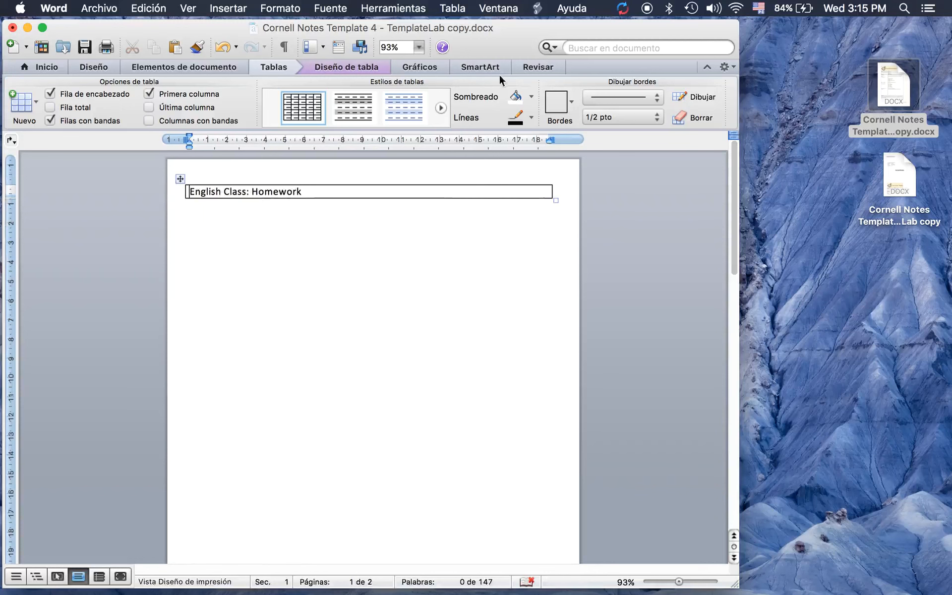
pyautogui.moveTo(489, 39); pyautogui.dragTo(702, 31)
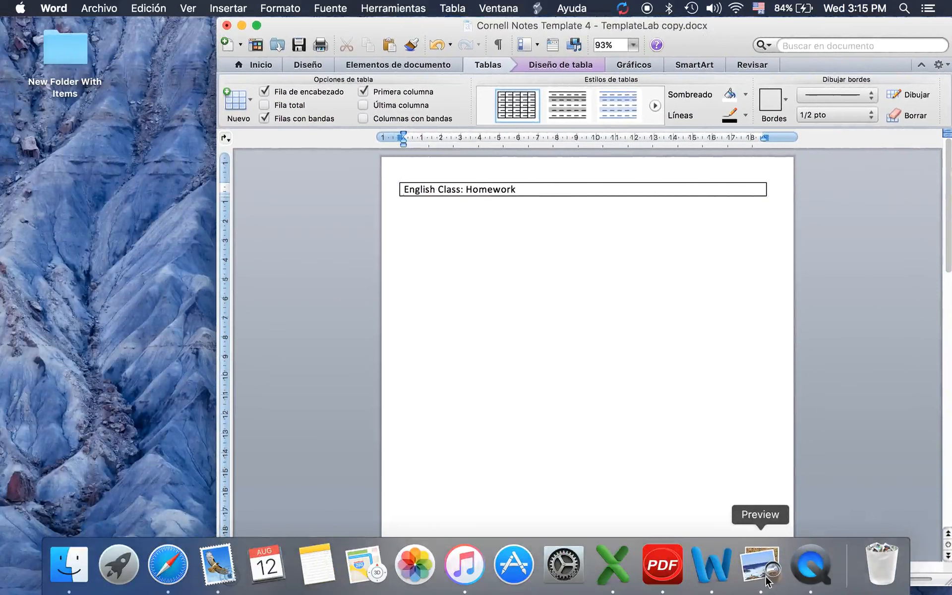
# Open the Academic Writing Manual PDF in Preview, read its cover-page format notes, then return to Word
pyautogui.rightClick(770, 579)
pyautogui.click(688, 436)
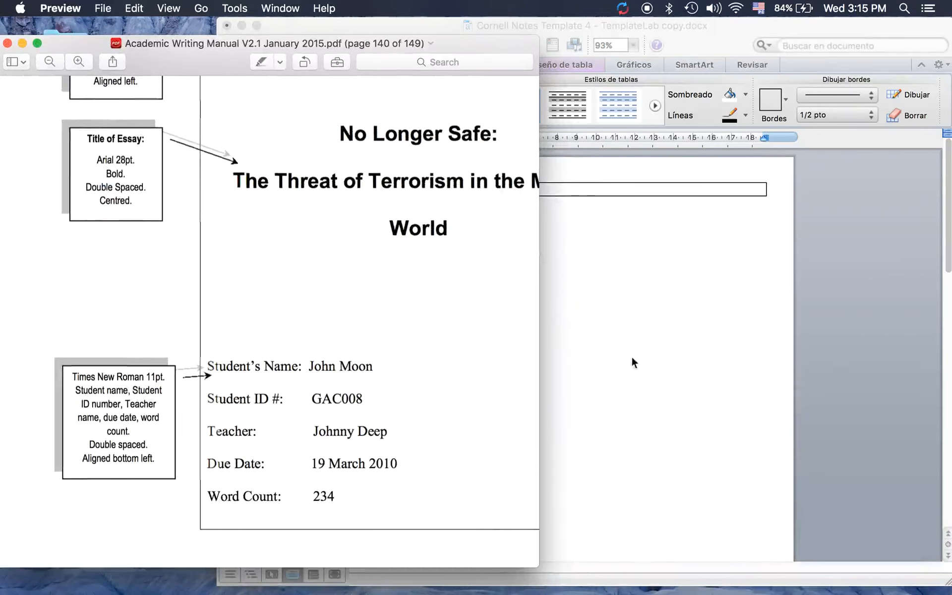
pyautogui.click(637, 352)
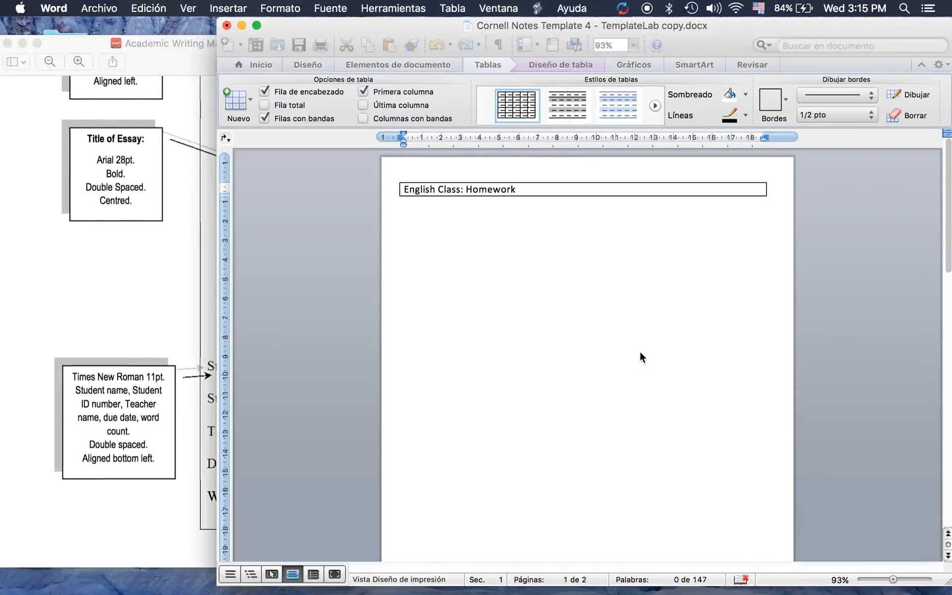
pyautogui.scroll(5, 169, 212)
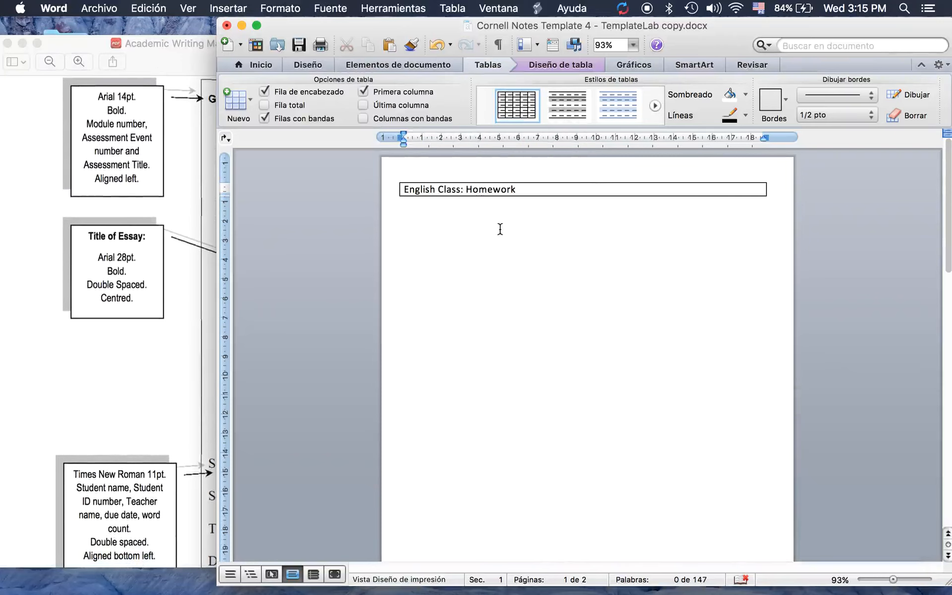
pyautogui.click(149, 105)
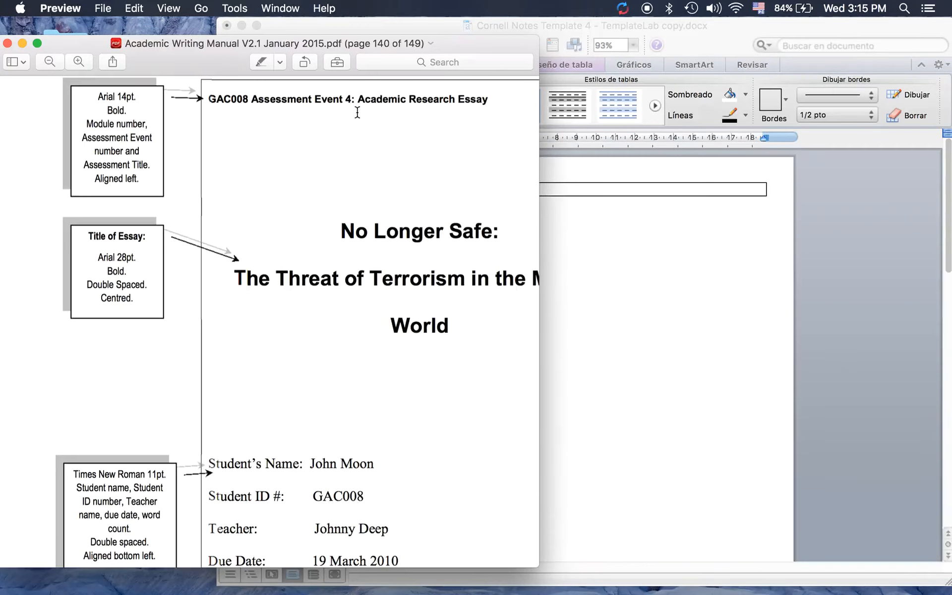
pyautogui.scroll(3, 357, 113)
pyautogui.scroll(-2, 357, 113)
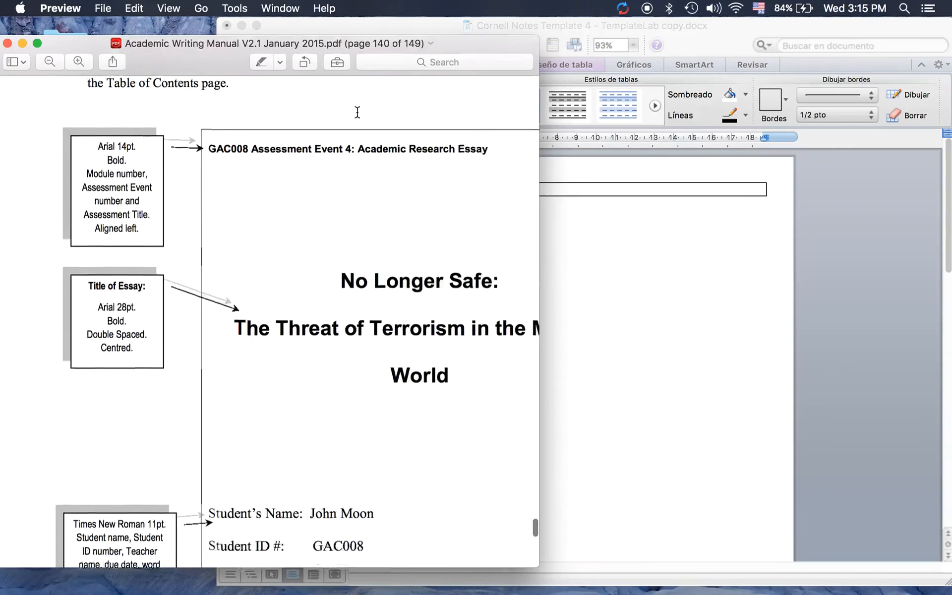
pyautogui.scroll(-1, 357, 112)
pyautogui.scroll(1, 357, 113)
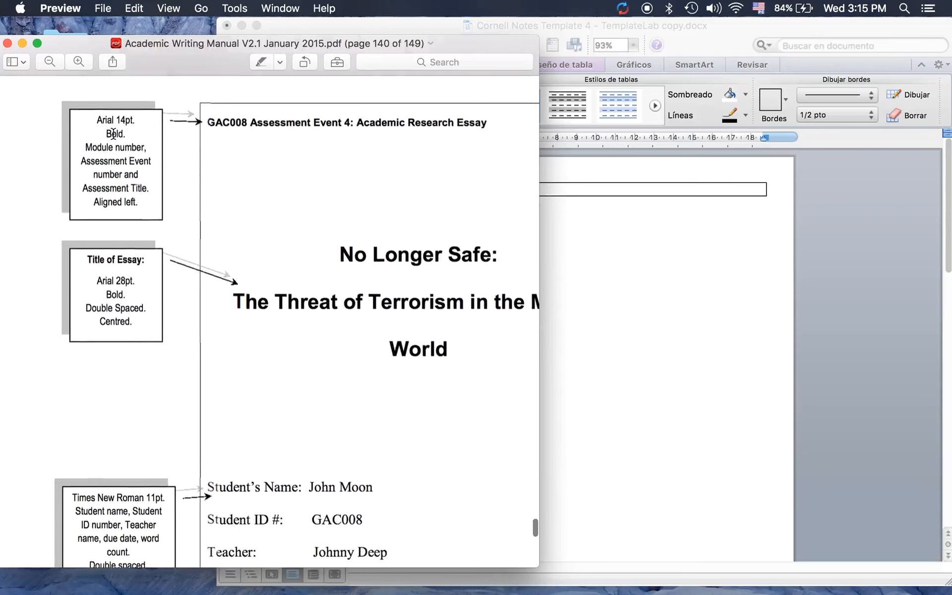
pyautogui.click(583, 244)
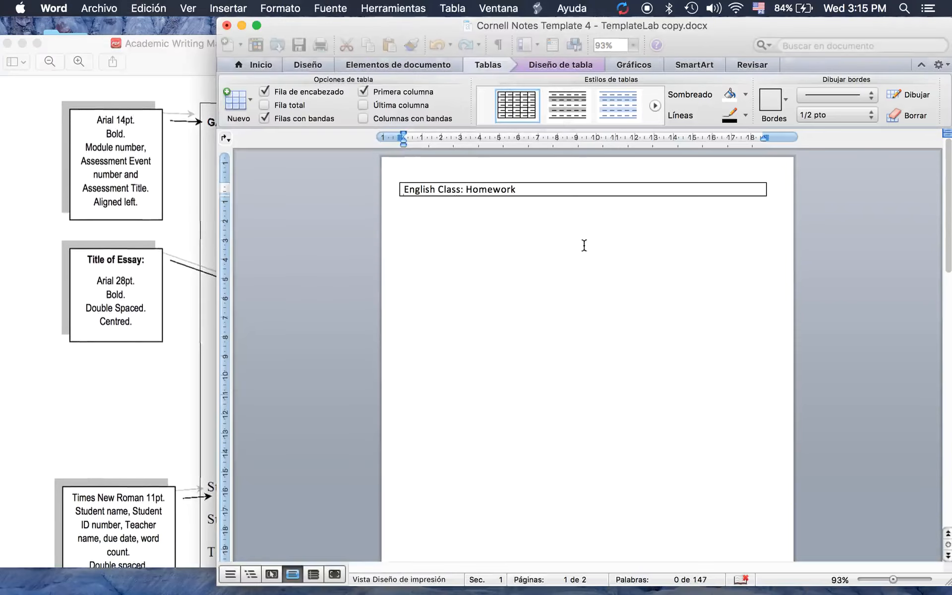
# Format the 'English Class: Homework' heading as Arial 14 bold
pyautogui.tripleClick(411, 188)
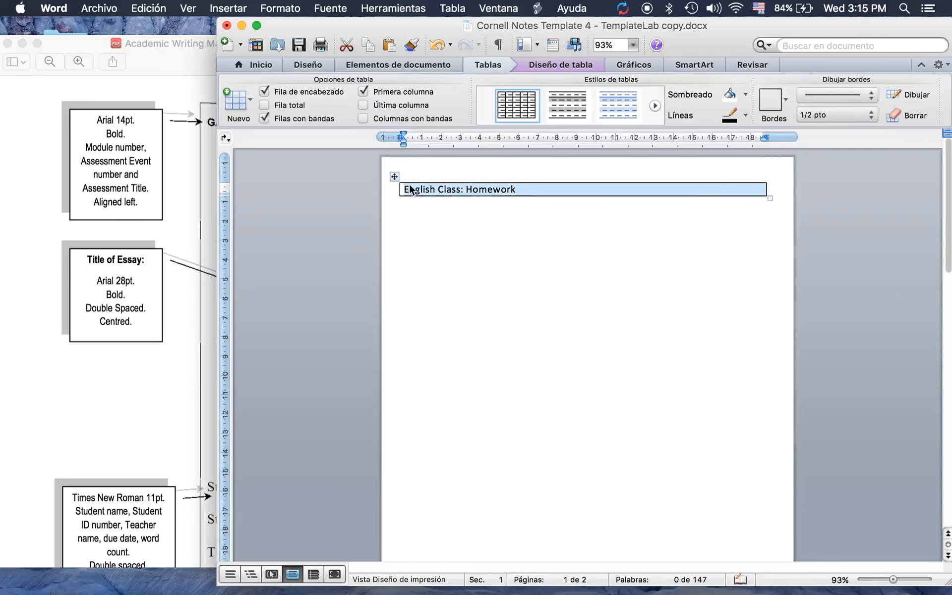
pyautogui.click(268, 64)
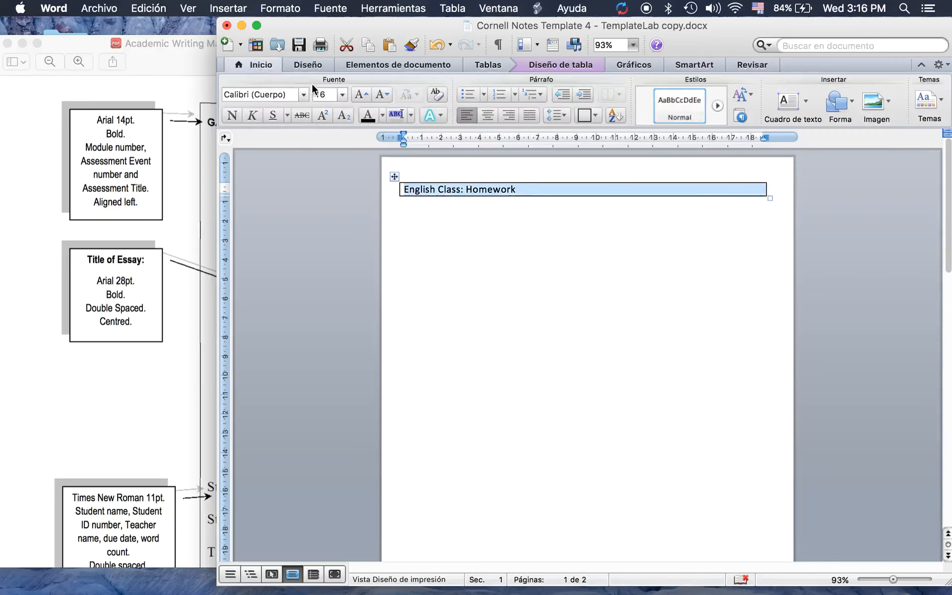
pyautogui.click(303, 97)
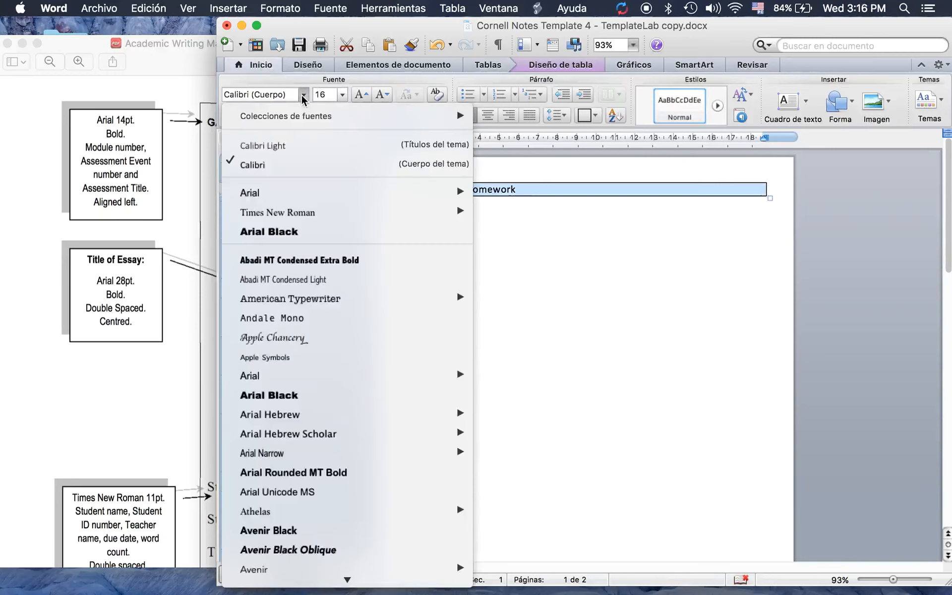
pyautogui.moveTo(275, 195)
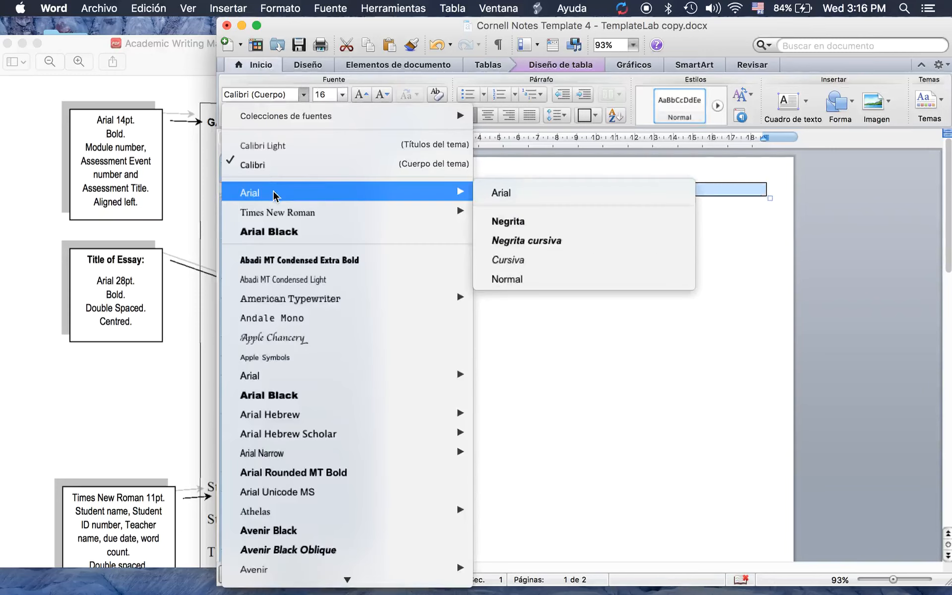
pyautogui.click(270, 375)
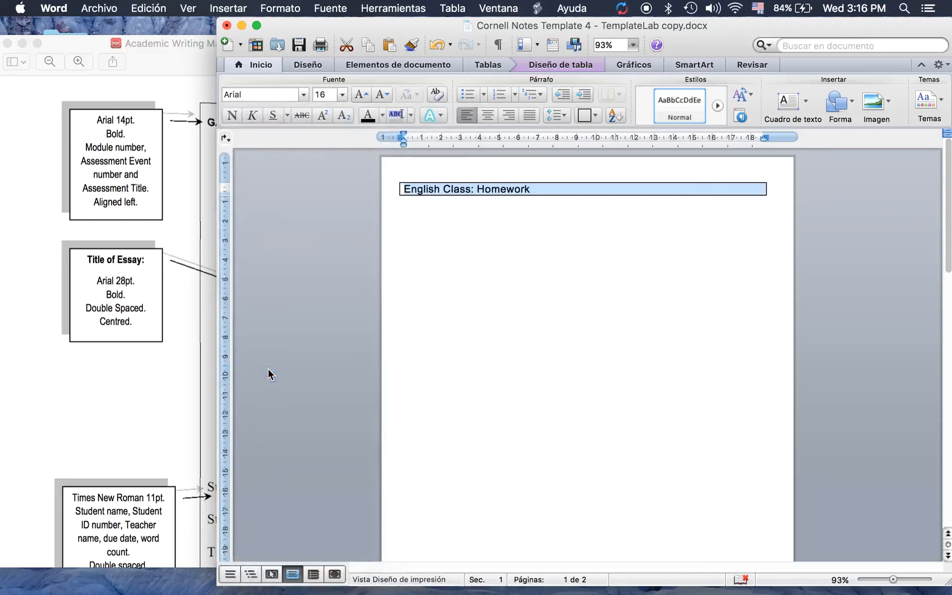
pyautogui.click(342, 94)
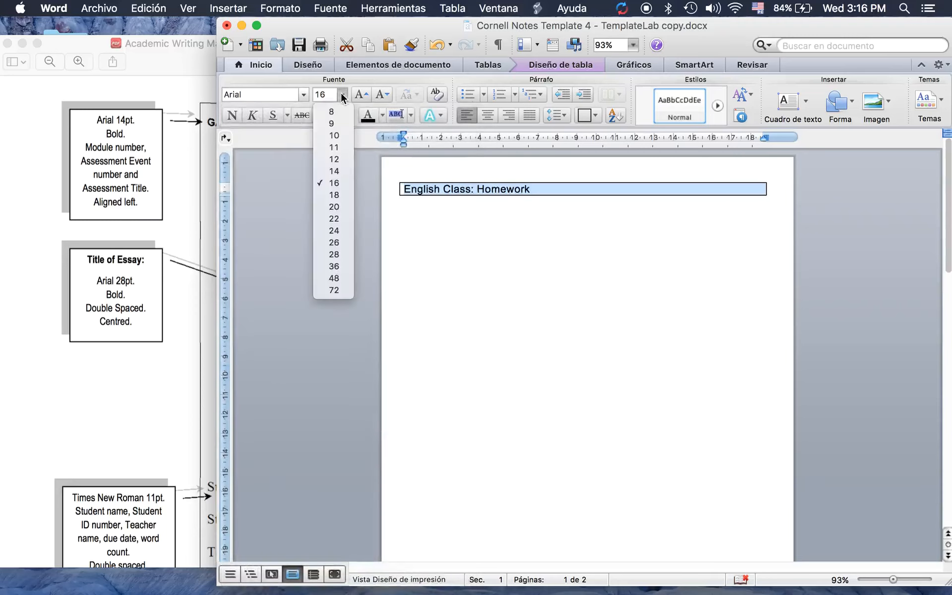
pyautogui.click(339, 171)
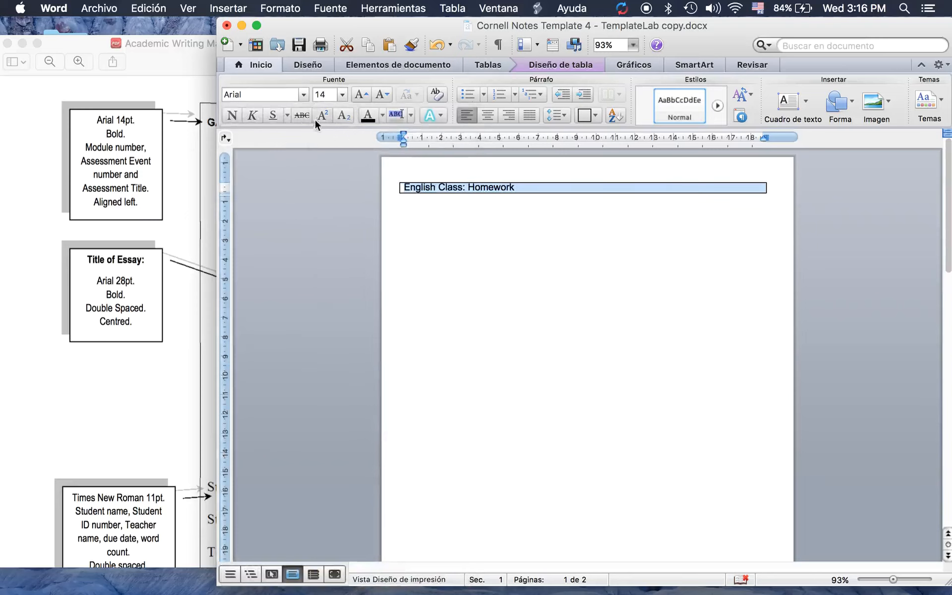
pyautogui.click(230, 116)
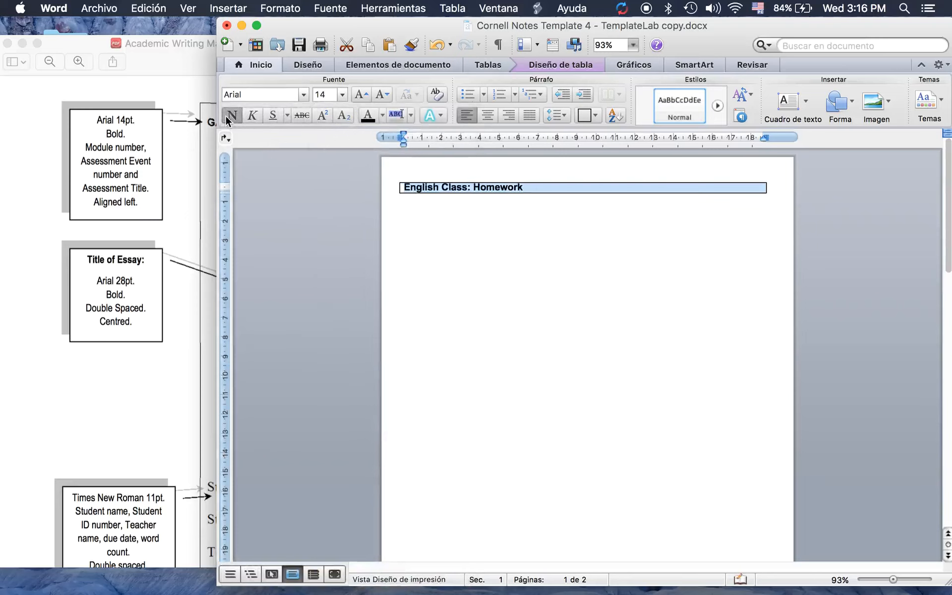
pyautogui.click(613, 238)
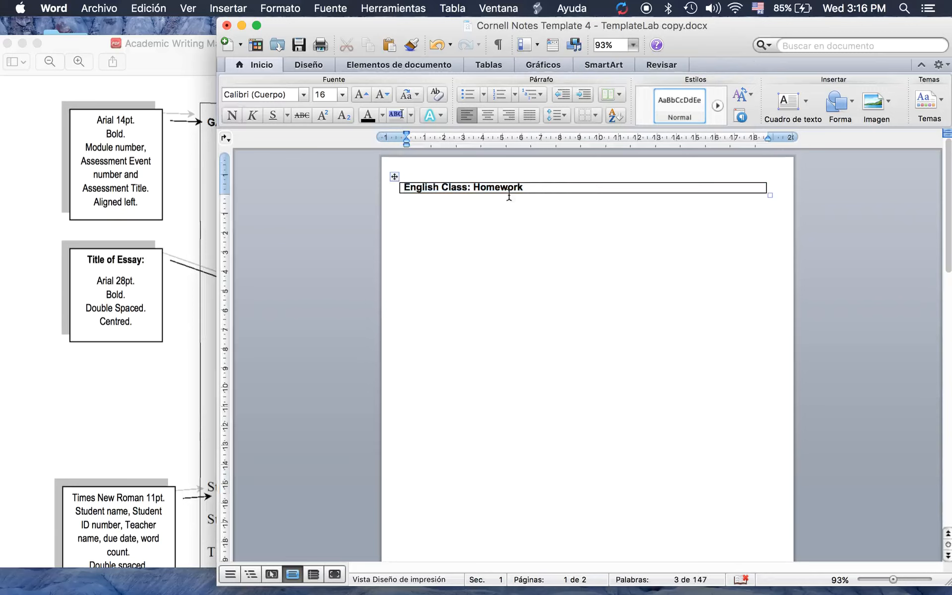
# Remove all borders from the heading table
pyautogui.click(394, 177)
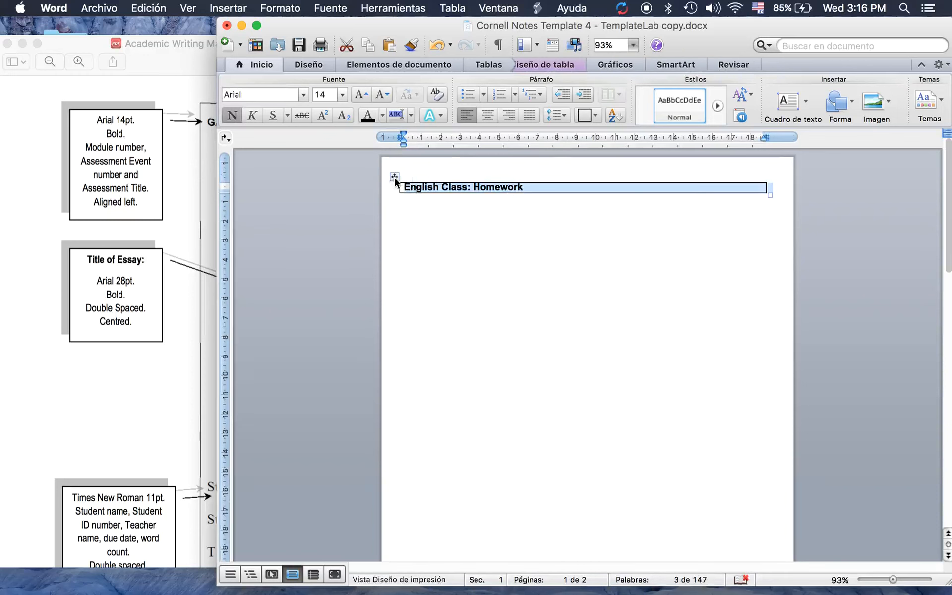
pyautogui.click(596, 118)
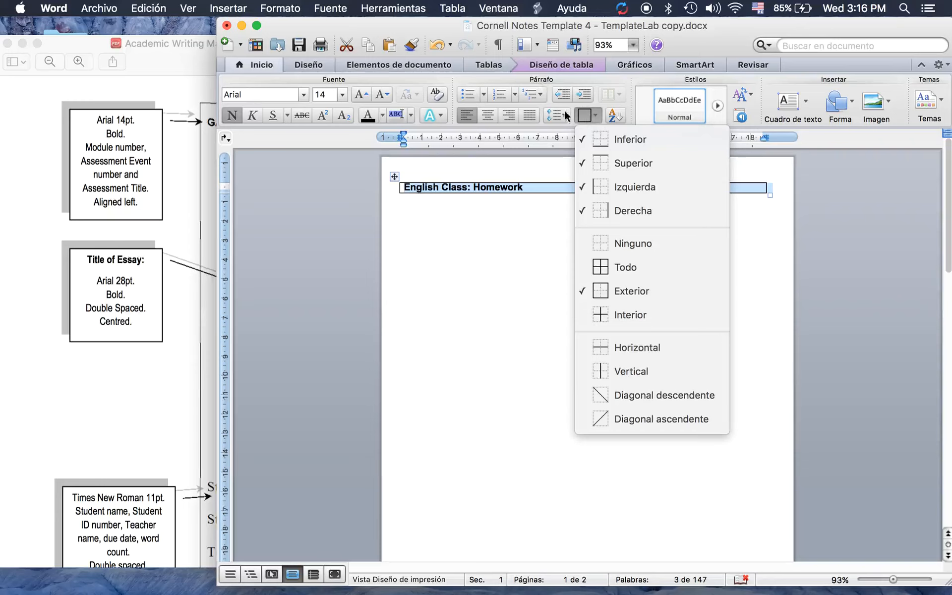
pyautogui.click(619, 243)
pyautogui.click(619, 240)
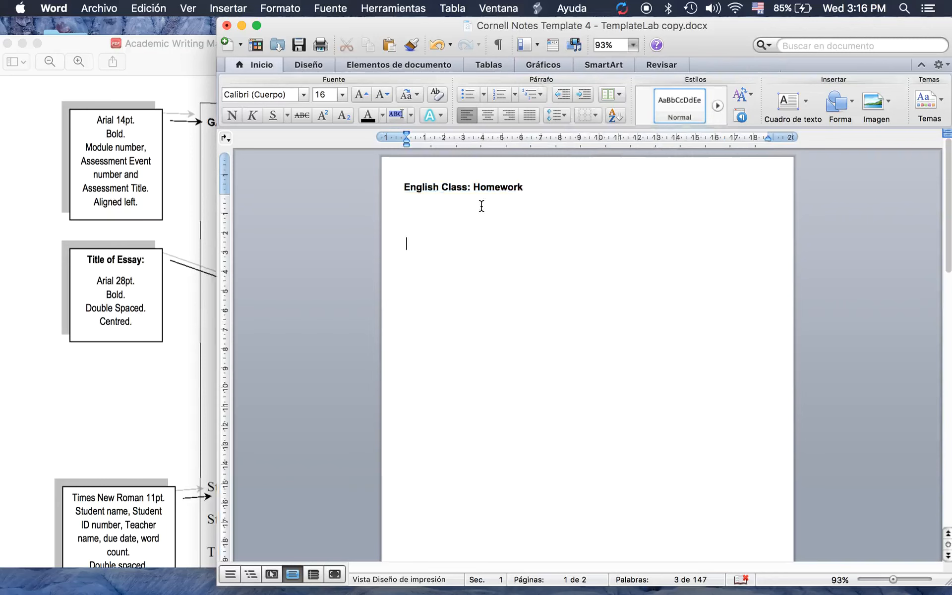
pyautogui.click(110, 204)
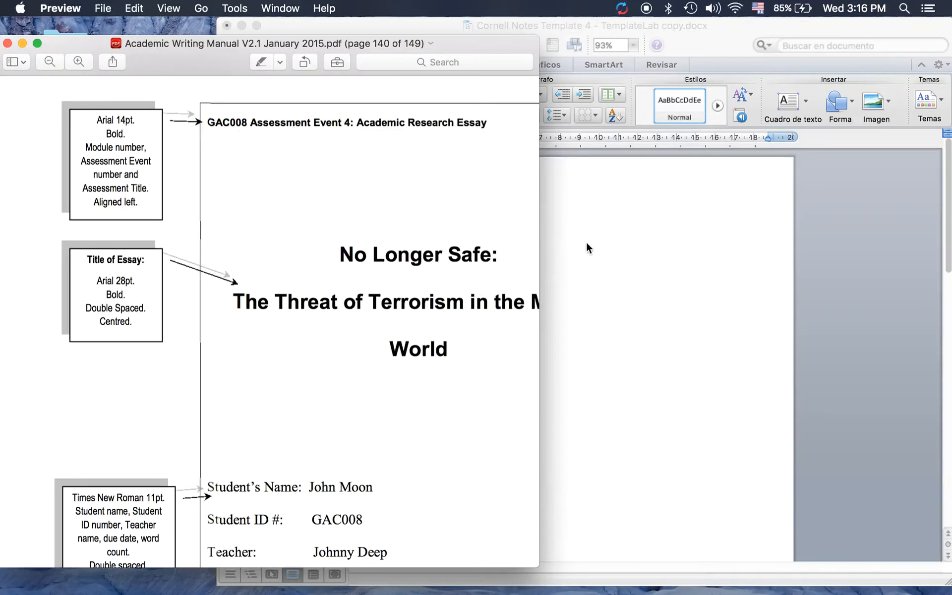
# Check the style guide and type the Class Notes title below the heading
pyautogui.click(586, 243)
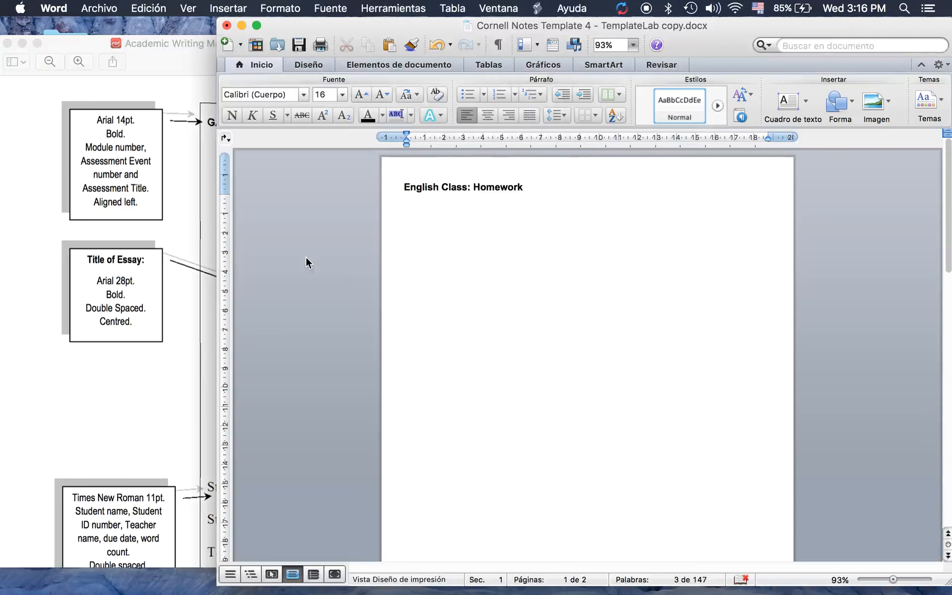
pyautogui.click(104, 277)
pyautogui.click(660, 356)
pyautogui.write('Class Notes')
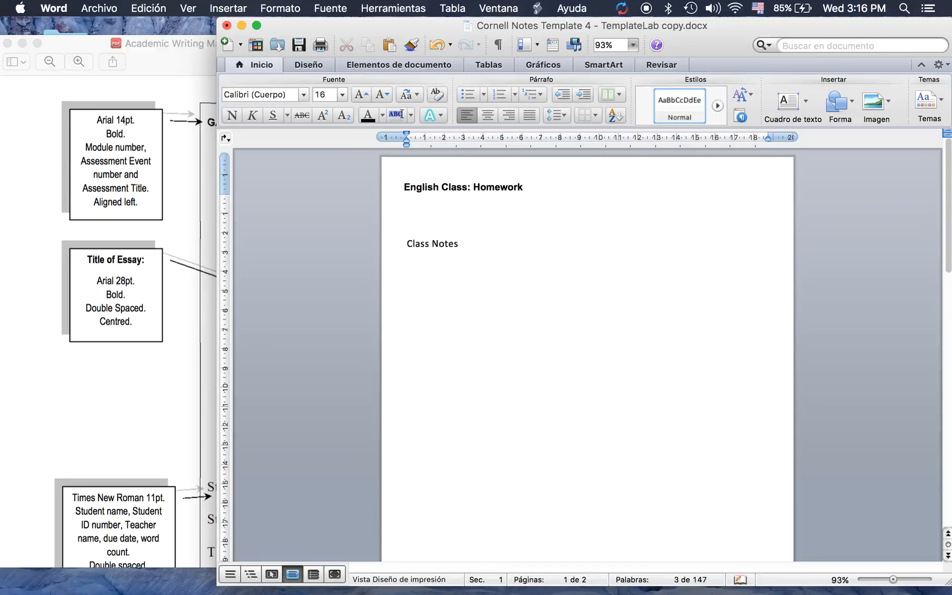
# Make the Class Notes line Arial 28 bold
pyautogui.moveTo(472, 243); pyautogui.dragTo(409, 248)
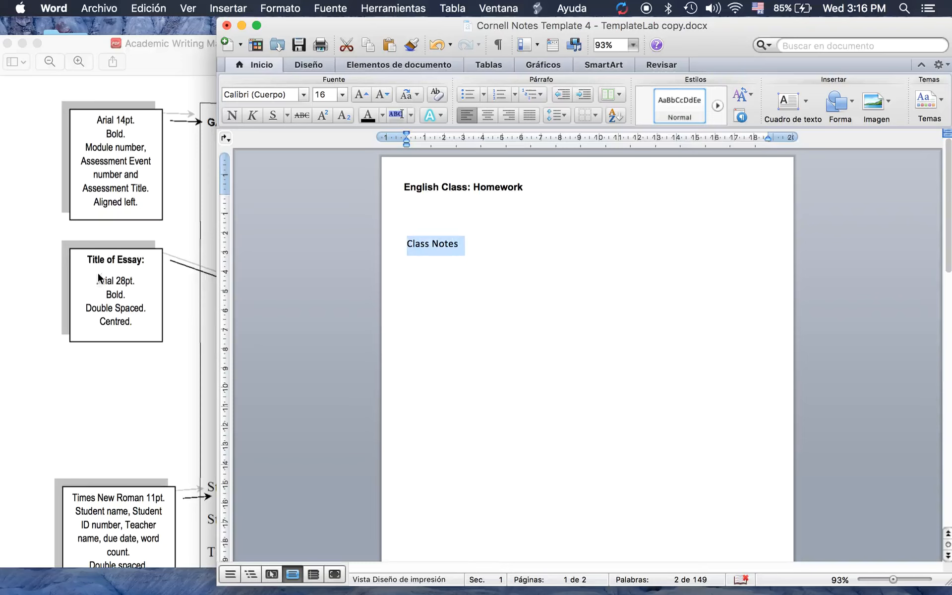
pyautogui.click(304, 95)
pyautogui.click(304, 95)
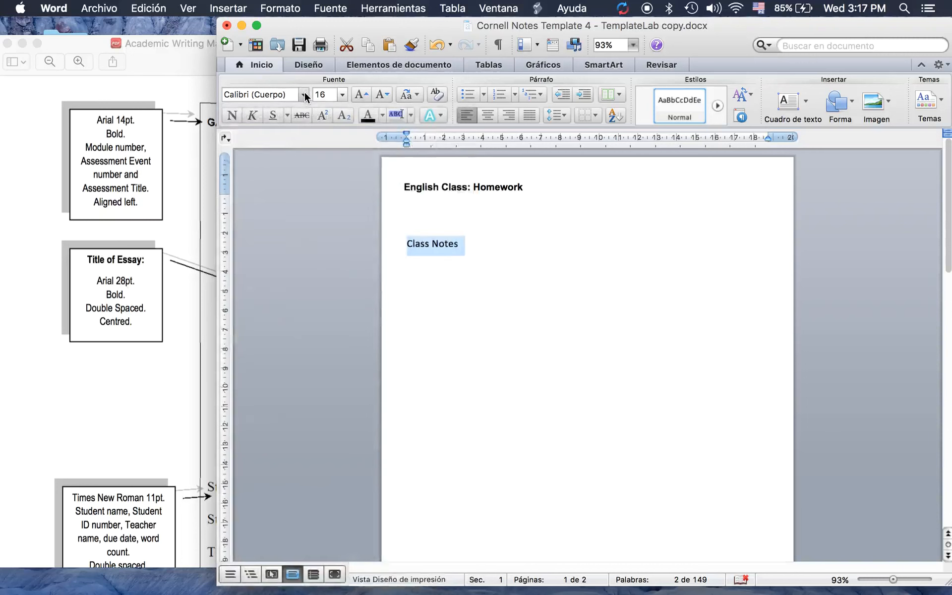
pyautogui.click(304, 96)
pyautogui.click(257, 192)
pyautogui.click(342, 95)
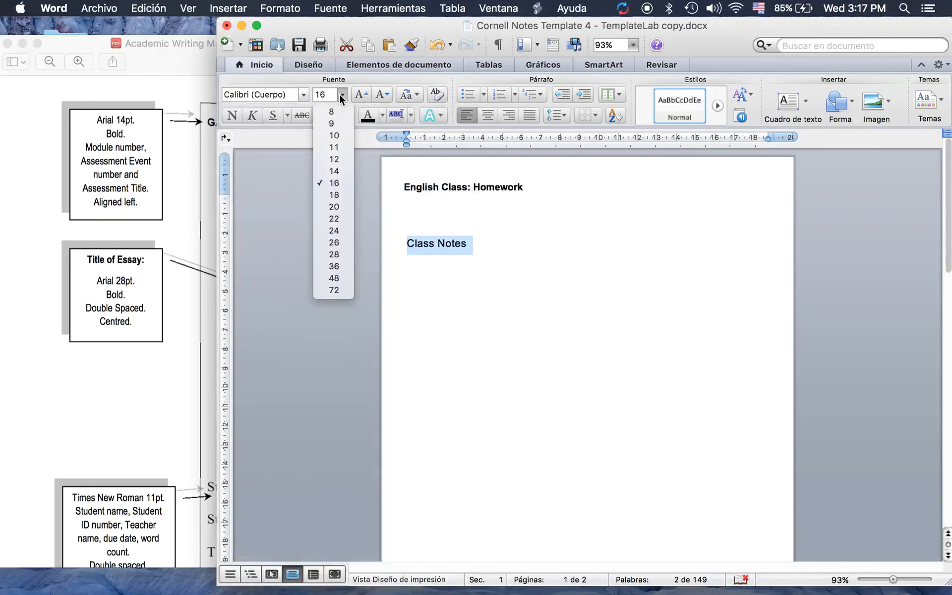
pyautogui.click(336, 254)
pyautogui.click(231, 115)
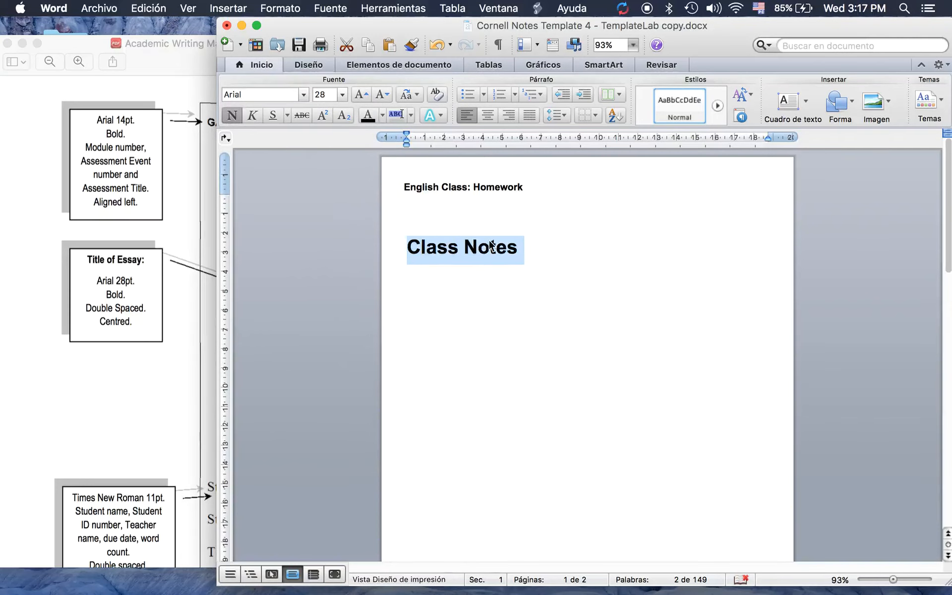
# Compare with the guide's essay title formatting and reselect the Class Notes line
pyautogui.click(171, 265)
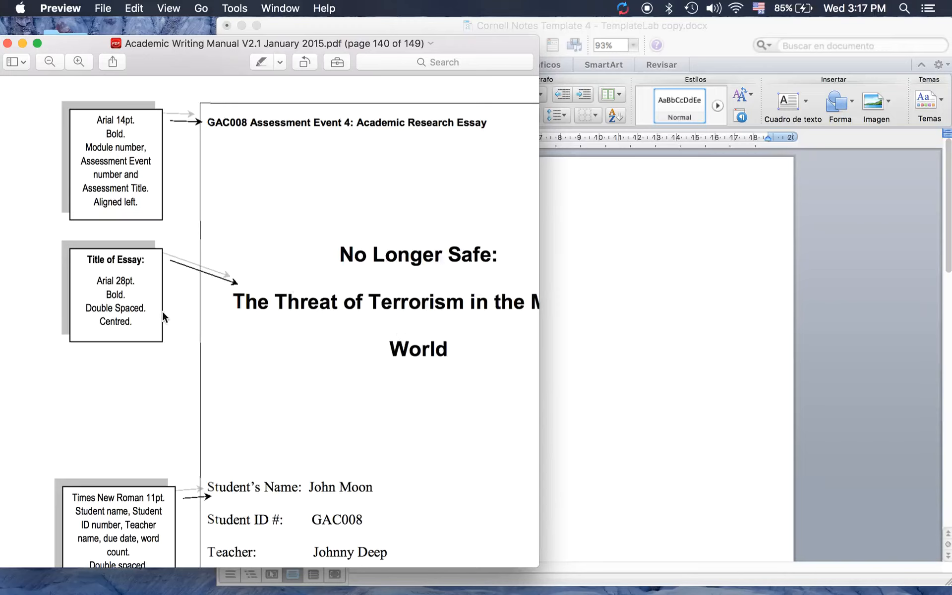
pyautogui.click(583, 298)
pyautogui.tripleClick(492, 243)
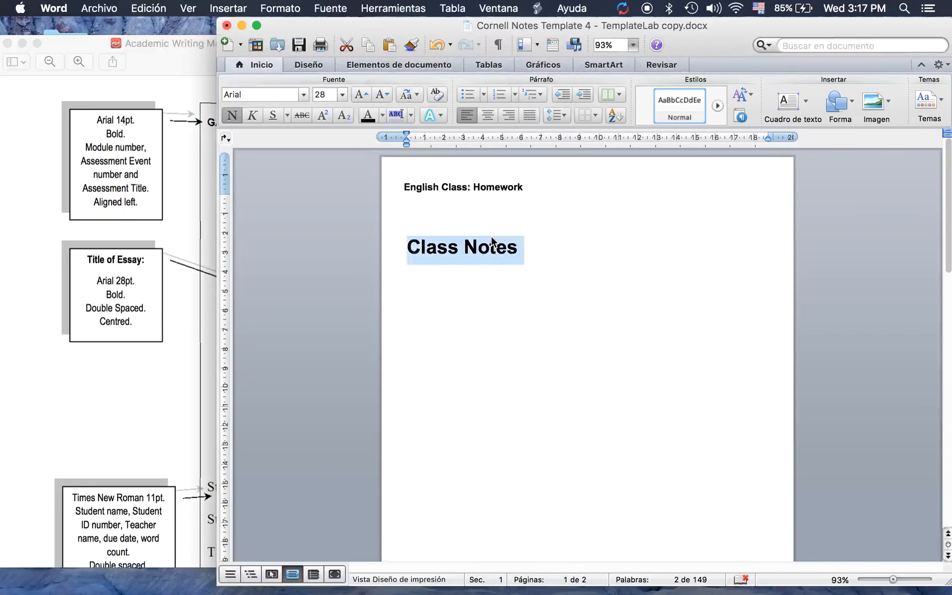
# Center the Class Notes heading and add two blank lines above it to push it down
pyautogui.click(488, 115)
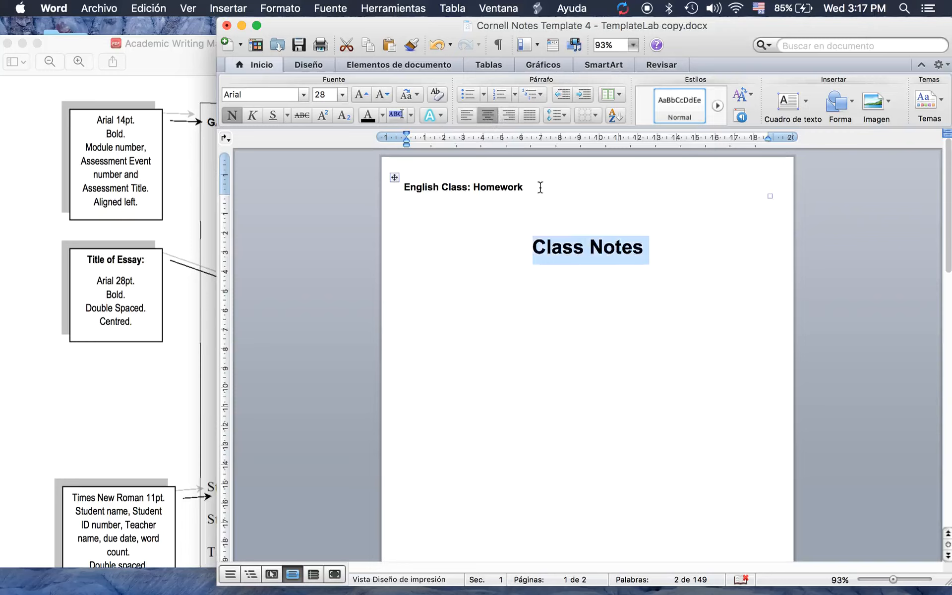
pyautogui.click(561, 224)
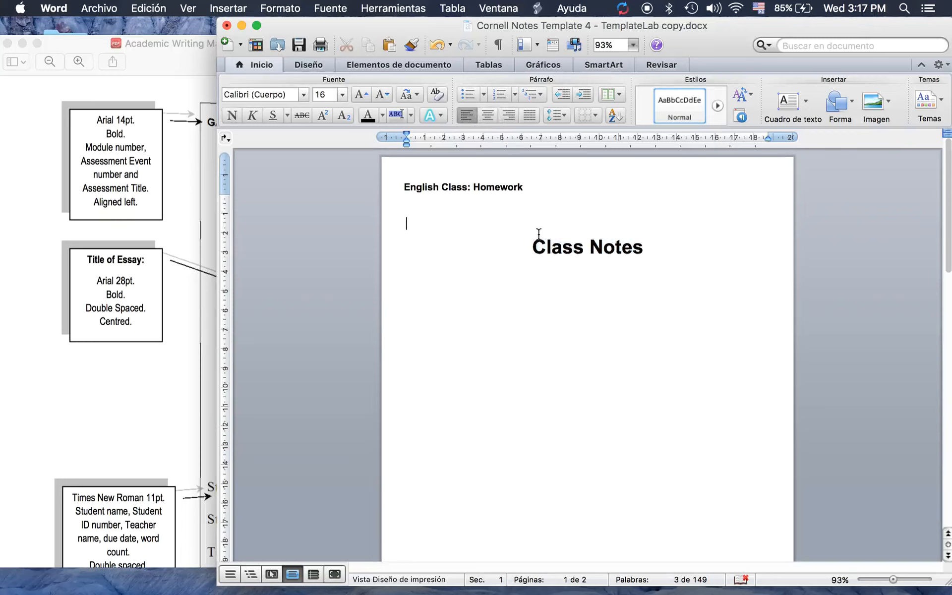
pyautogui.press('Return')
pyautogui.press('Return')
pyautogui.press('Return')
pyautogui.press('Return')
pyautogui.press('Return')
pyautogui.press('Return')
pyautogui.press('Return')
pyautogui.press('Return')
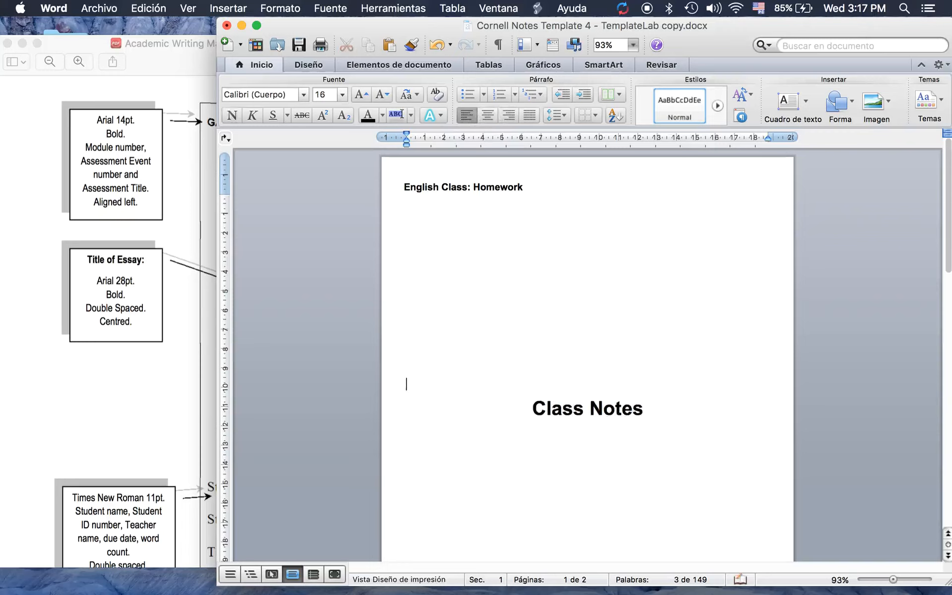
pyautogui.press('Return')
pyautogui.press('Return')
pyautogui.press('Return')
pyautogui.press('Return')
pyautogui.press('Return')
pyautogui.press('Return')
pyautogui.press('Return')
pyautogui.press('Return')
pyautogui.press('Return')
pyautogui.press('Return')
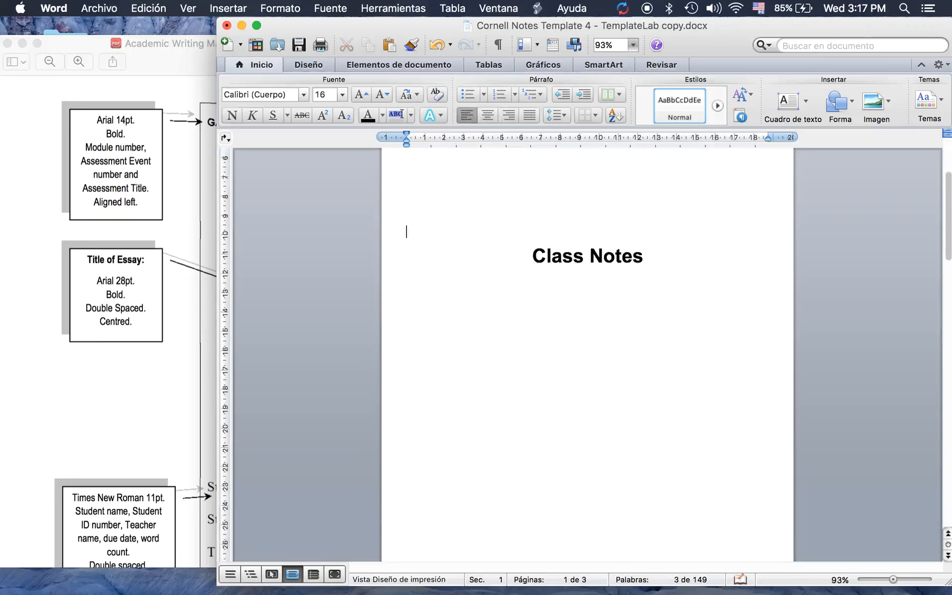
# Delete the two blank lines above the Cornell Notes table on page 2
pyautogui.scroll(-5, 588, 354)
pyautogui.scroll(3, 587, 354)
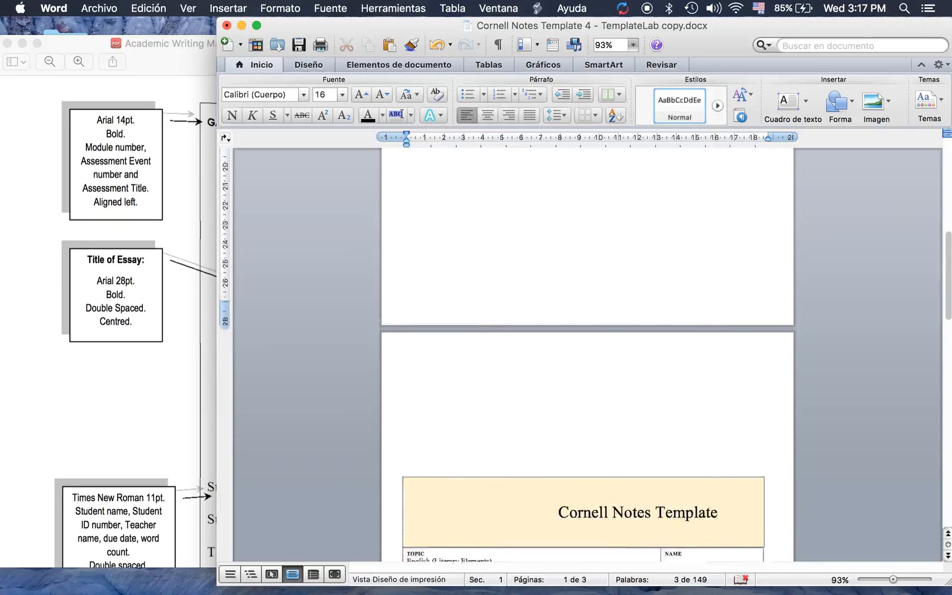
pyautogui.scroll(-1, 518, 368)
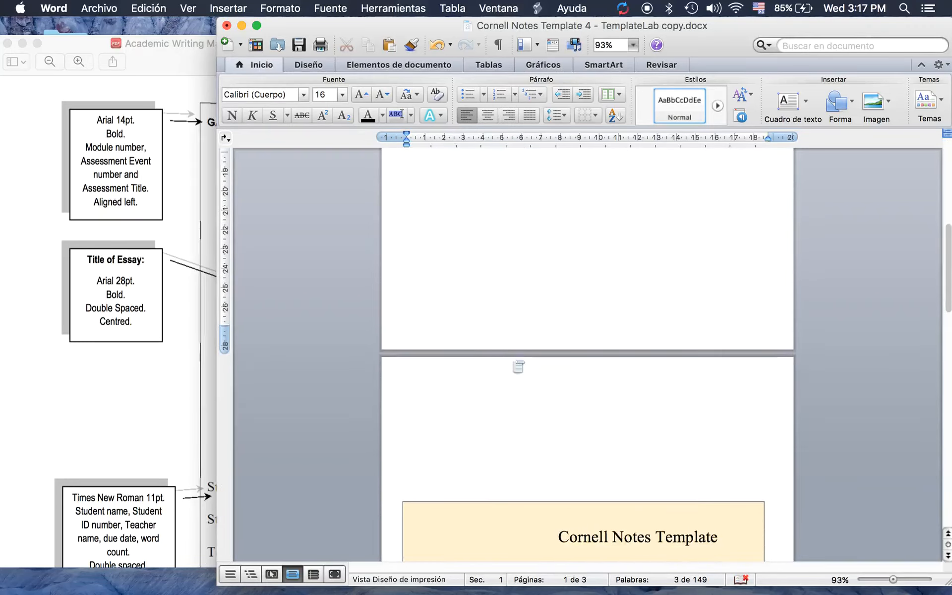
pyautogui.click(466, 438)
pyautogui.press('BackSpace')
pyautogui.press('BackSpace')
pyautogui.press('BackSpace')
pyautogui.press('BackSpace')
pyautogui.press('BackSpace')
pyautogui.press('BackSpace')
pyautogui.press('BackSpace')
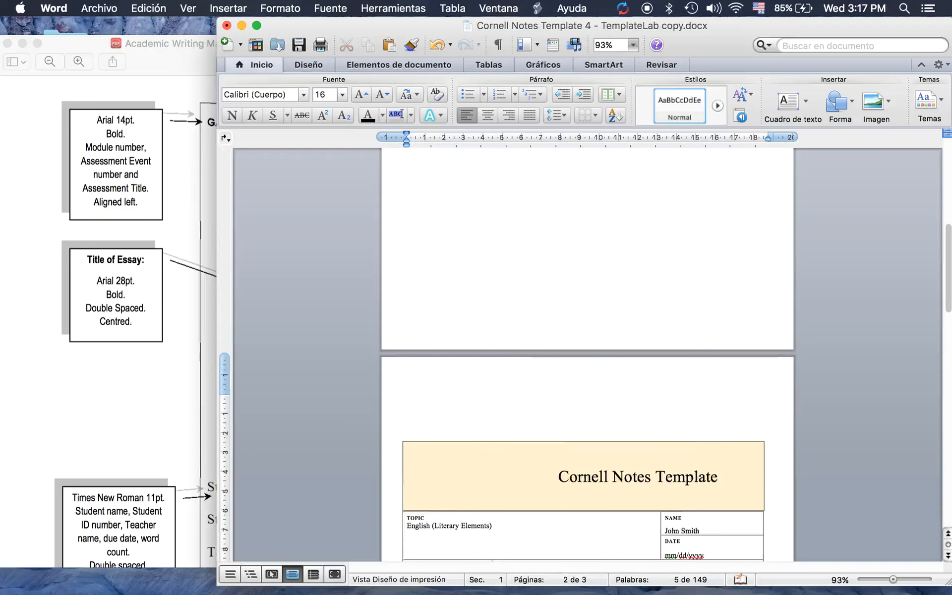
pyautogui.press('BackSpace')
pyautogui.press('BackSpace')
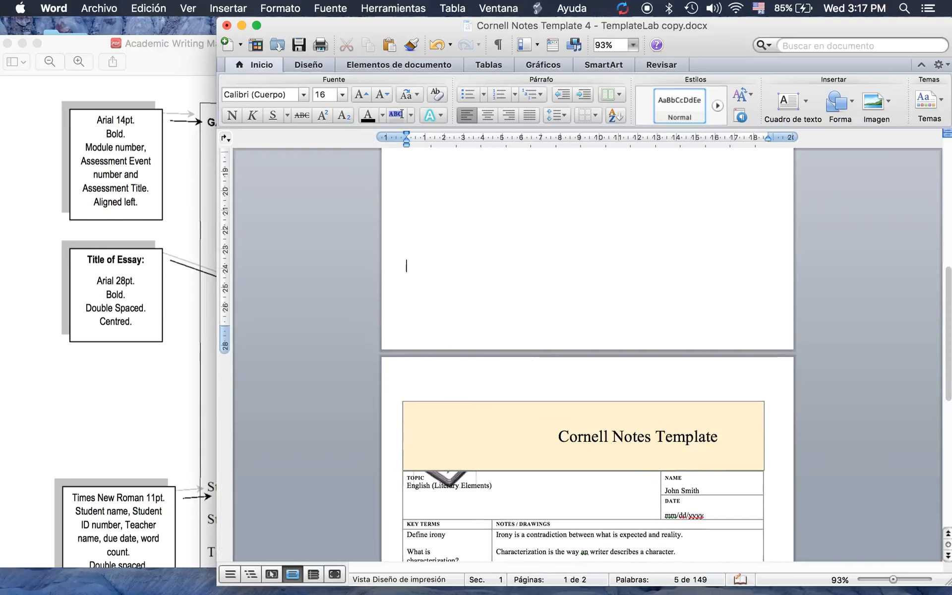
pyautogui.scroll(10, 588, 354)
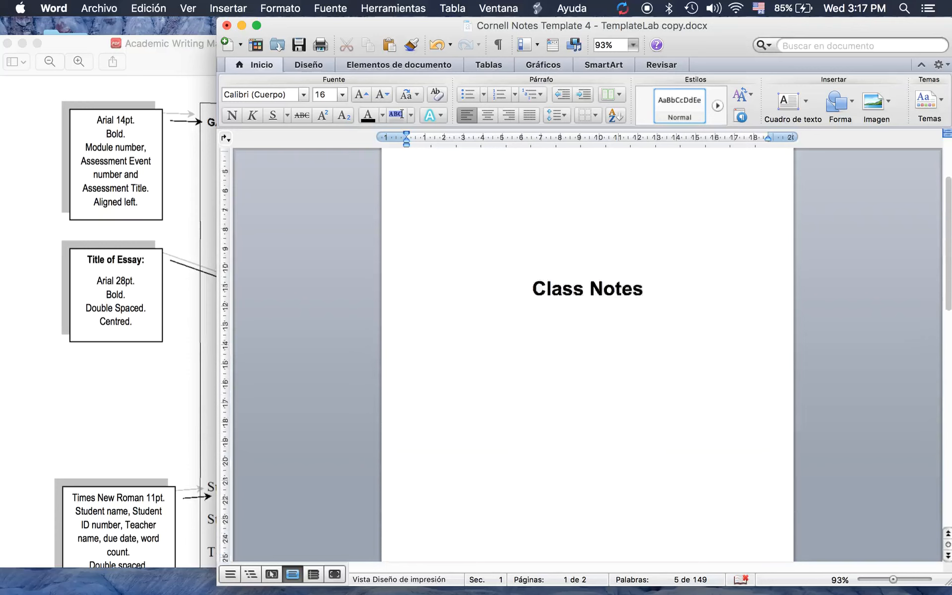
pyautogui.scroll(2, 588, 354)
pyautogui.scroll(-5, 316, 478)
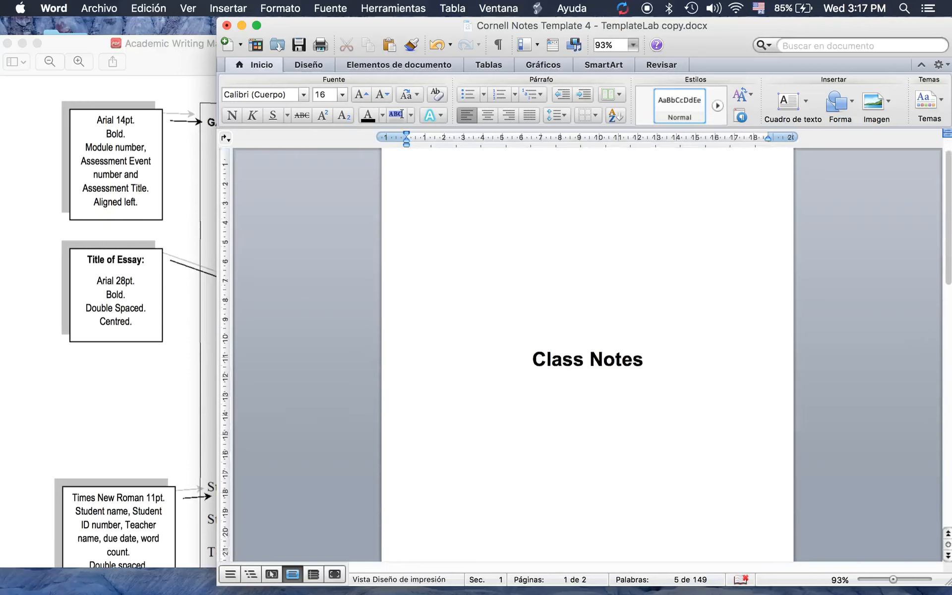
pyautogui.click(113, 450)
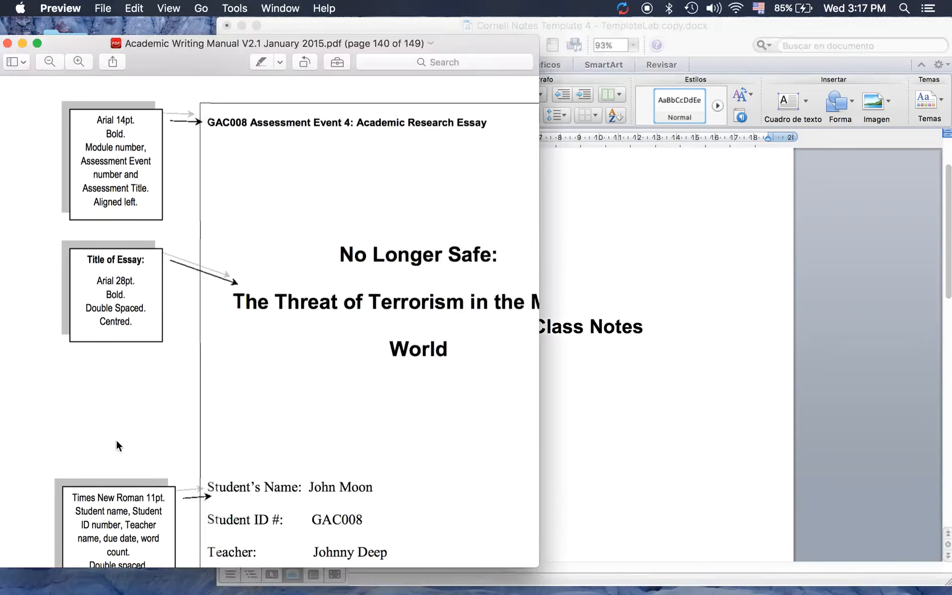
pyautogui.scroll(-5, 279, 455)
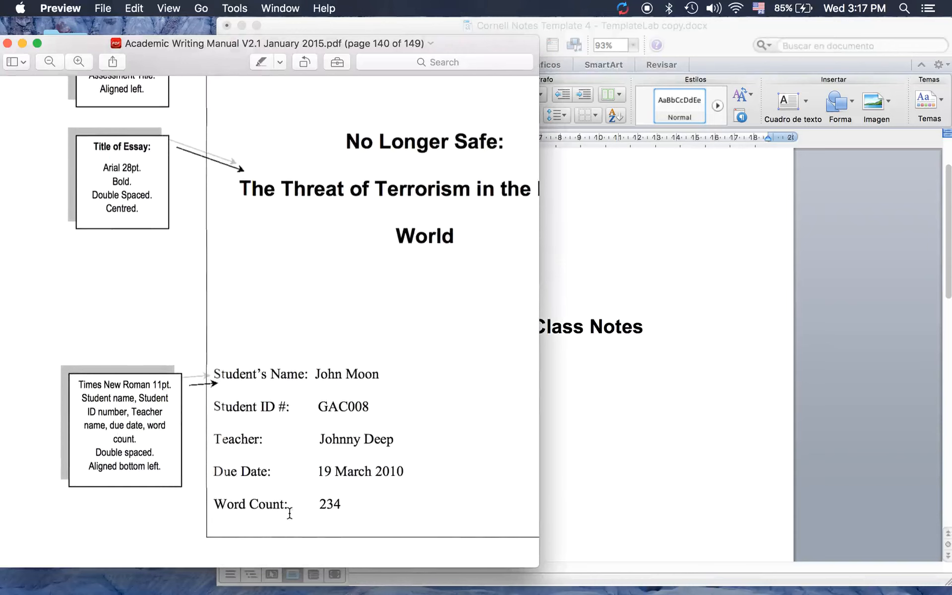
pyautogui.click(663, 407)
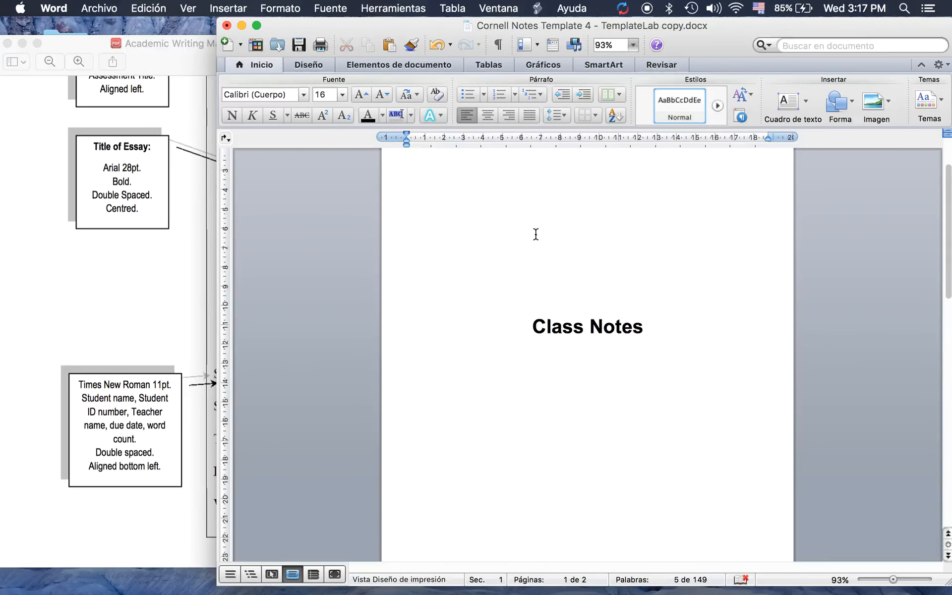
# Insert a 2-column, 5-row table below Class Notes and drag it up onto page 1
pyautogui.click(479, 63)
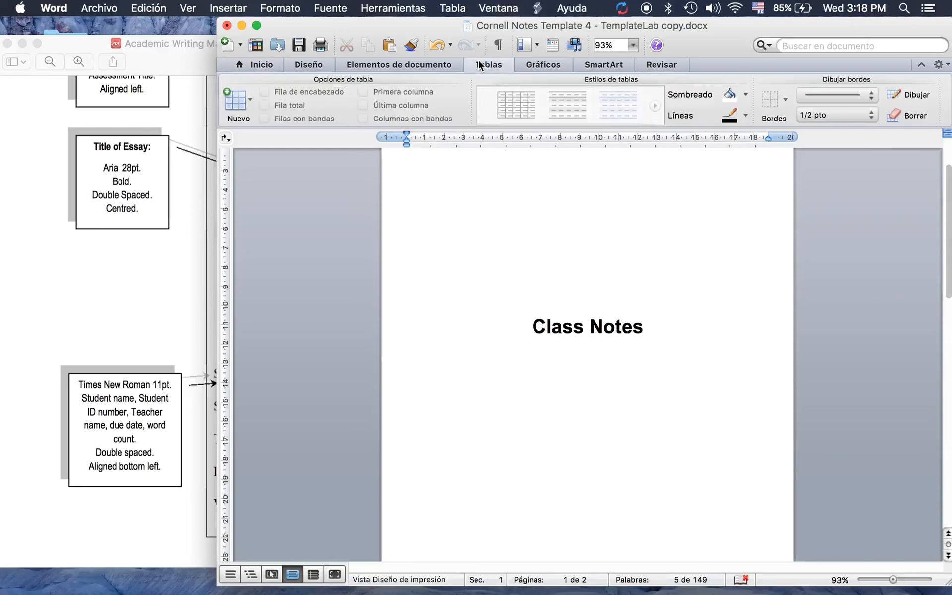
pyautogui.click(250, 100)
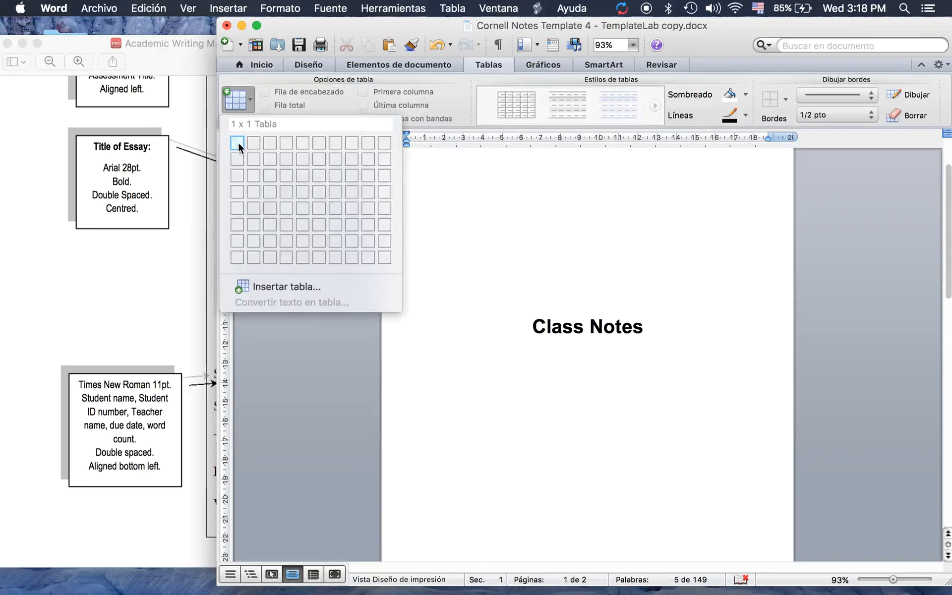
pyautogui.click(168, 234)
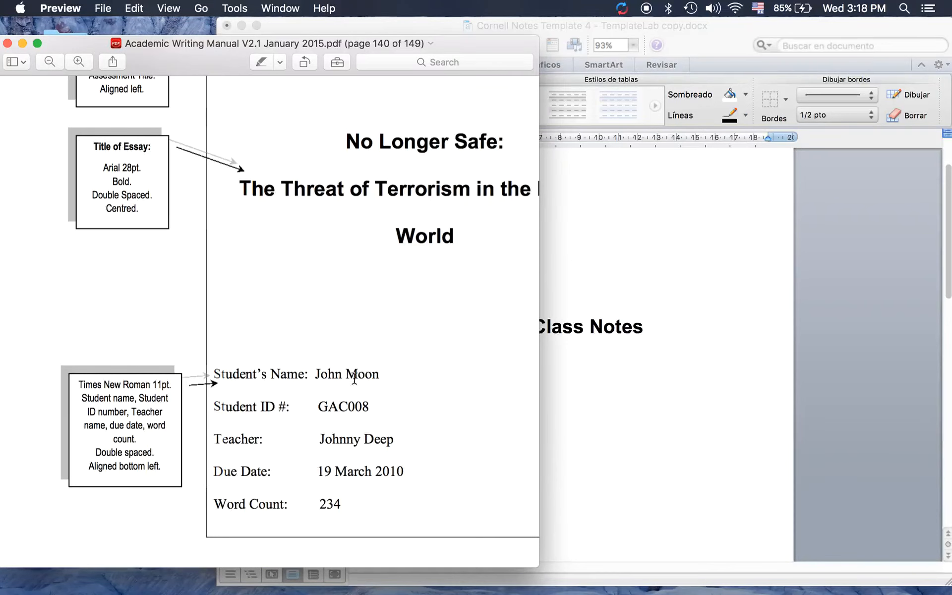
pyautogui.click(665, 395)
pyautogui.click(244, 96)
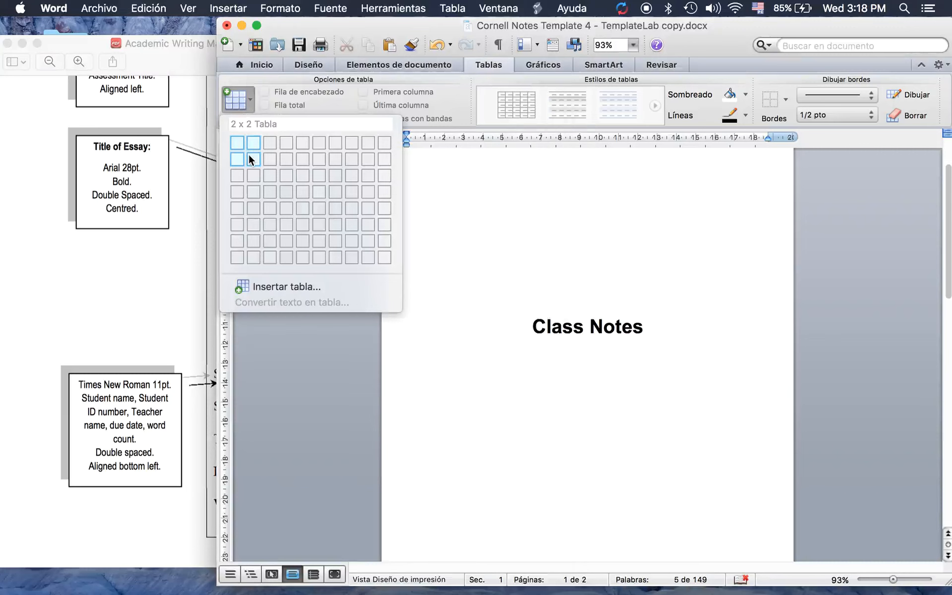
pyautogui.click(251, 208)
pyautogui.scroll(-5, 544, 377)
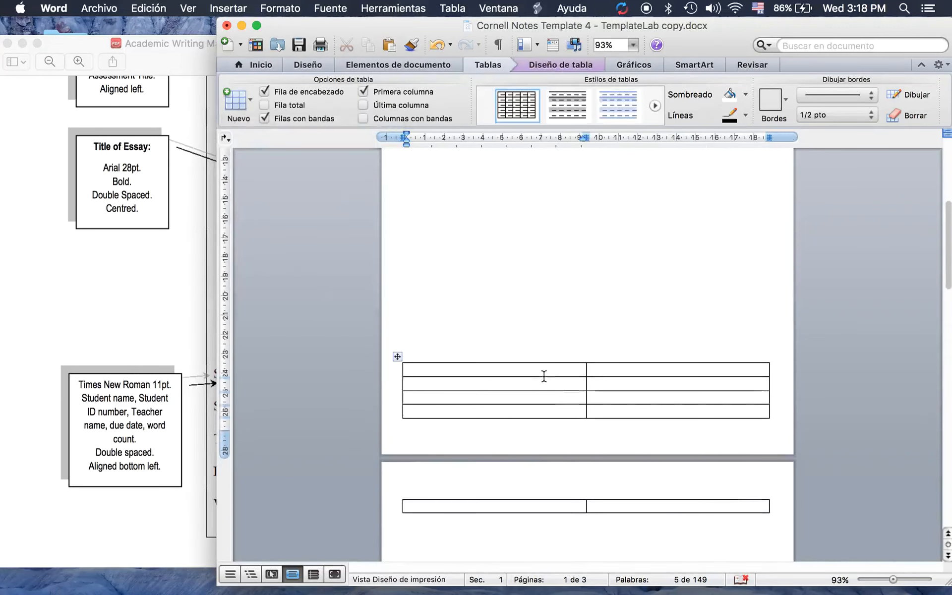
pyautogui.moveTo(401, 340); pyautogui.dragTo(399, 319)
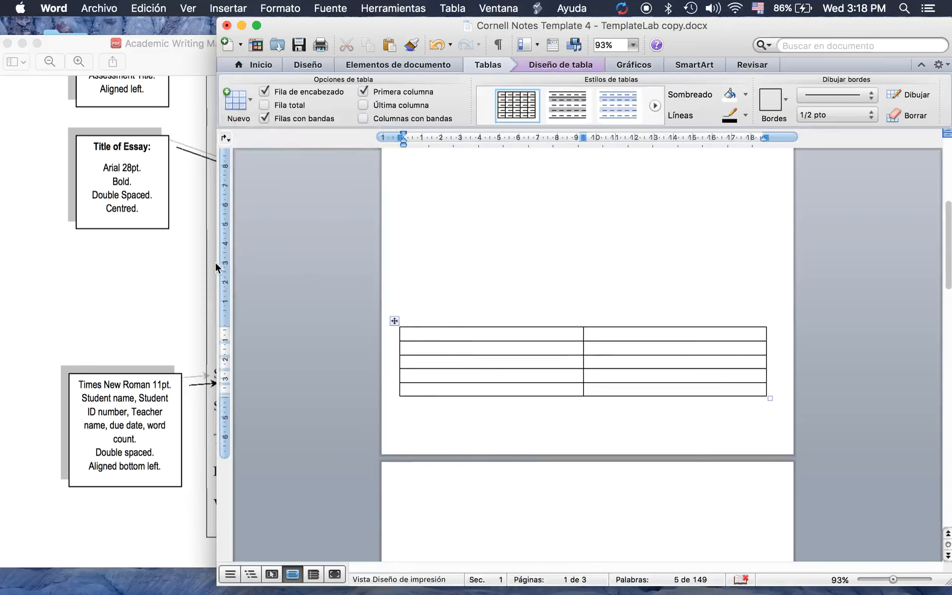
# Type the first two labels, Students Name and Students ID#:, into the first column
pyautogui.click(415, 335)
pyautogui.write('St')
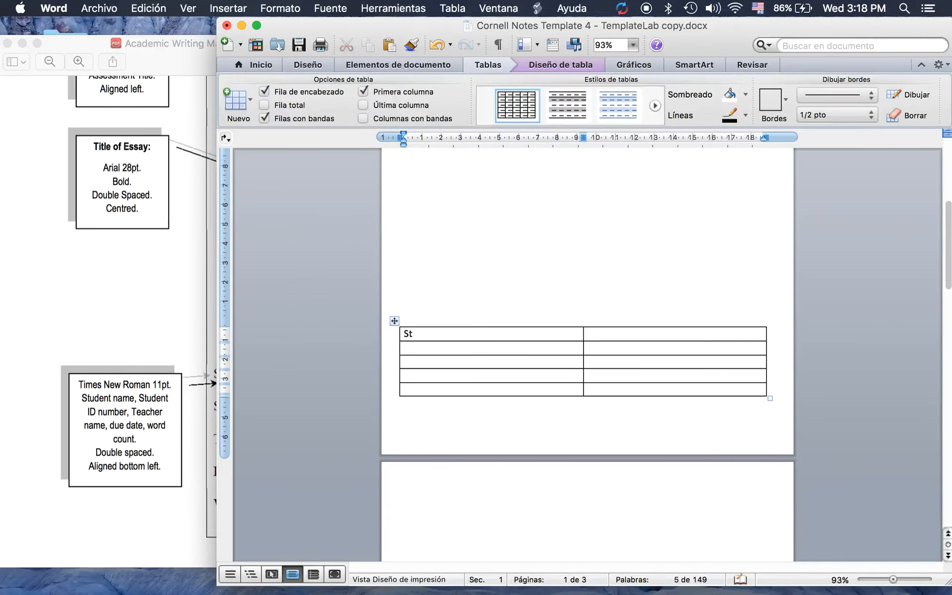
pyautogui.write('udent')
pyautogui.write('s Nmae')
pyautogui.press('BackSpace')
pyautogui.press('BackSpace')
pyautogui.press('BackSpace')
pyautogui.write('ameStudents')
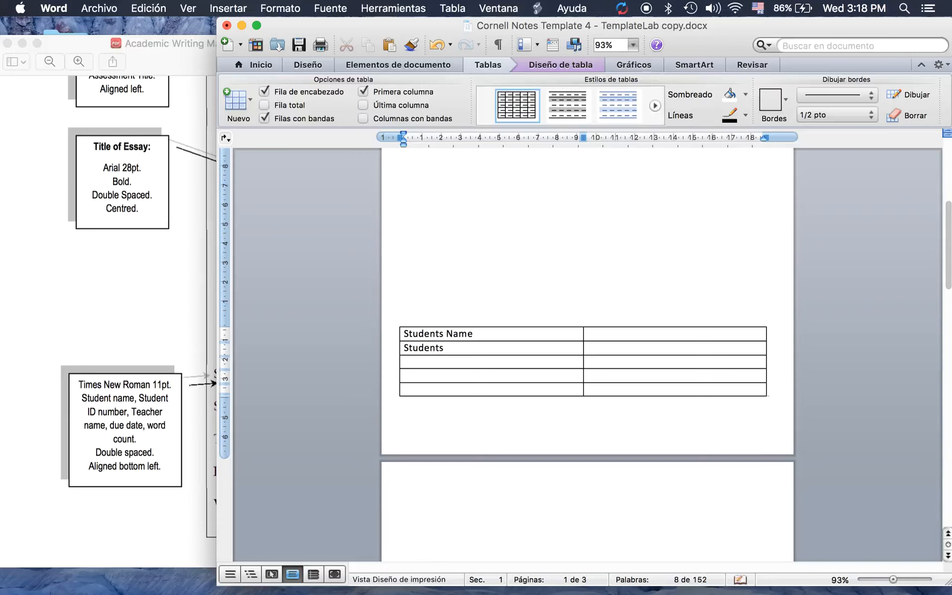
pyautogui.write(' ID#:')
pyautogui.click(205, 327)
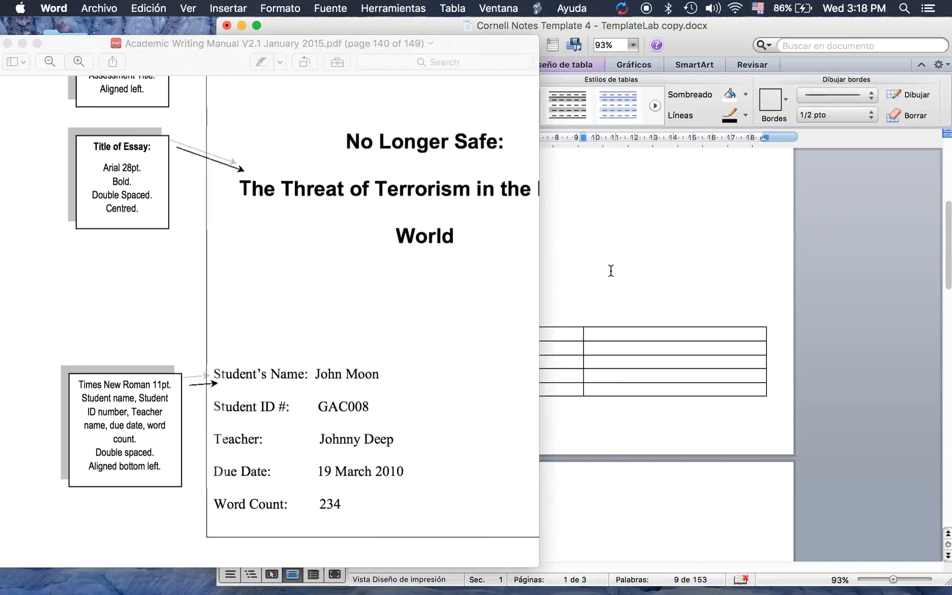
pyautogui.click(691, 27)
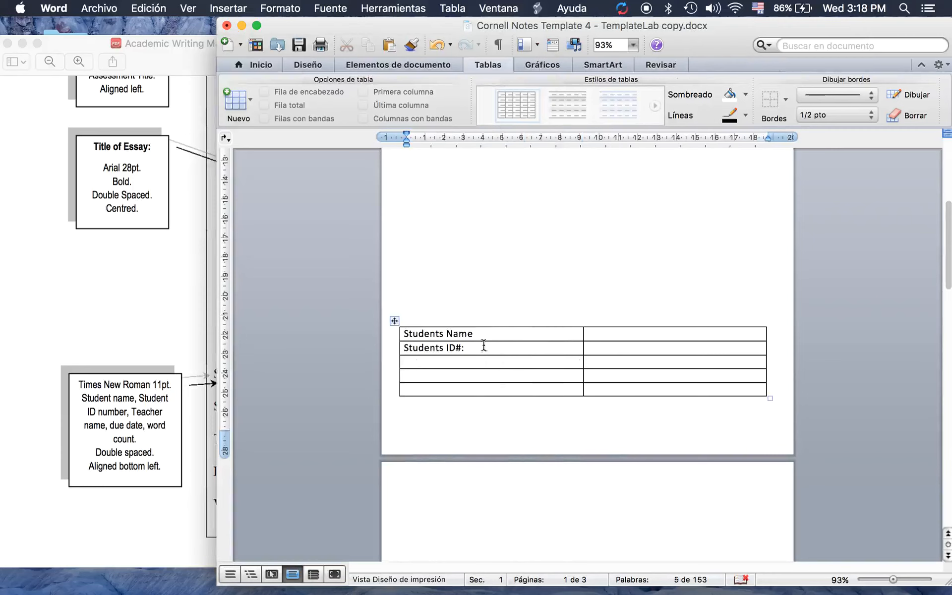
# Add the labels Teacher, Due Date: and Word Count in rows three to five
pyautogui.click(425, 362)
pyautogui.write('t')
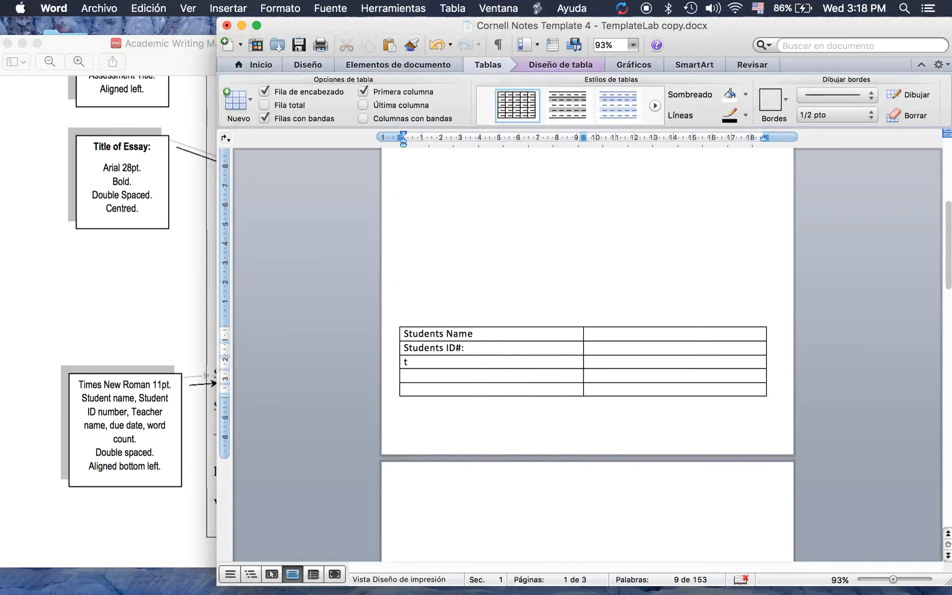
pyautogui.write('EACHER')
pyautogui.press('BackSpace')
pyautogui.press('BackSpace')
pyautogui.press('BackSpace')
pyautogui.press('BackSpace')
pyautogui.press('BackSpace')
pyautogui.press('BackSpace')
pyautogui.press('BackSpace')
pyautogui.write('Teacher')
pyautogui.click(427, 378)
pyautogui.write('Due DateL')
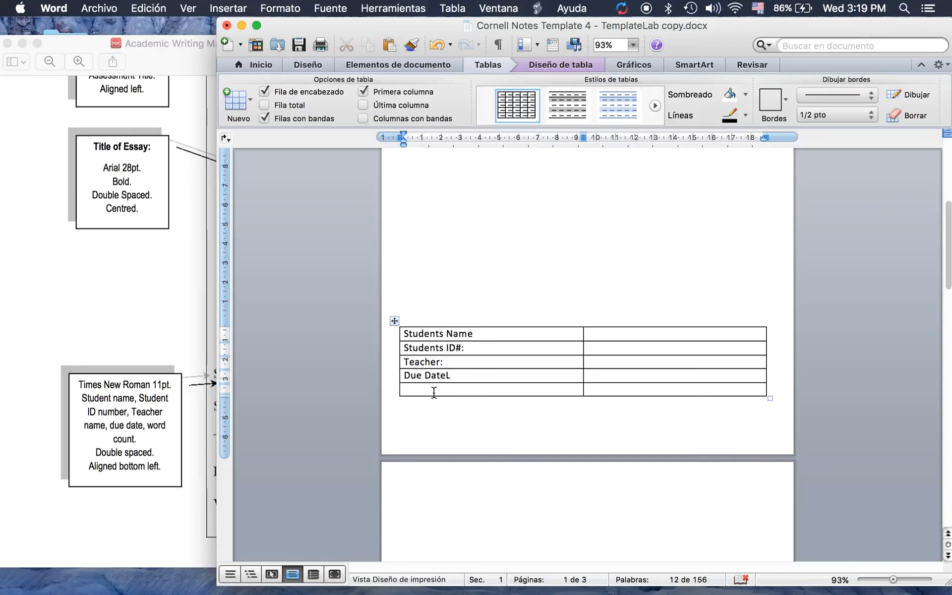
pyautogui.press('BackSpace')
pyautogui.write(':')
pyautogui.click(424, 390)
pyautogui.write('Word Count')
# Add apostrophes to make Student's Name and Student's ID#:, then select the whole table
pyautogui.click(455, 356)
pyautogui.click(138, 343)
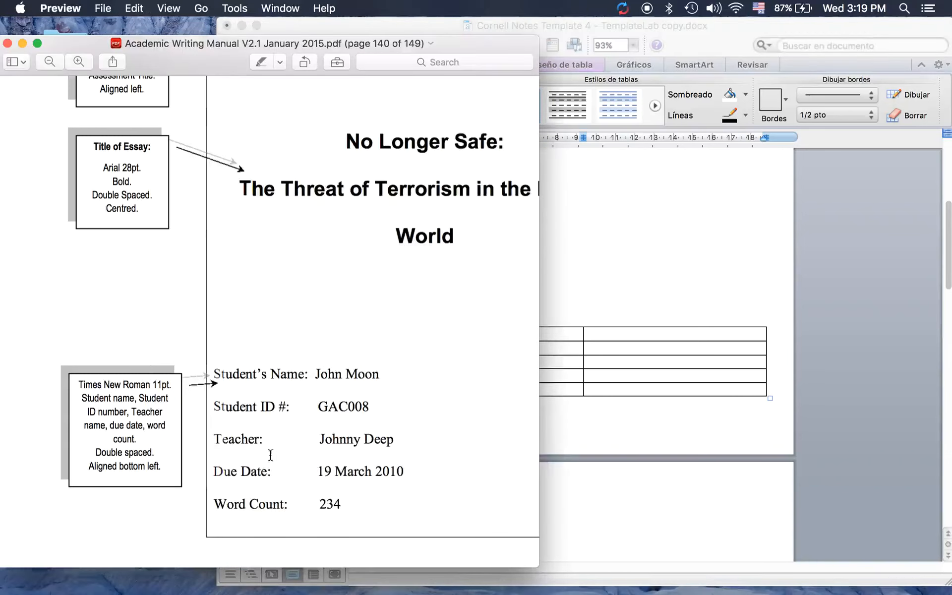
pyautogui.click(572, 352)
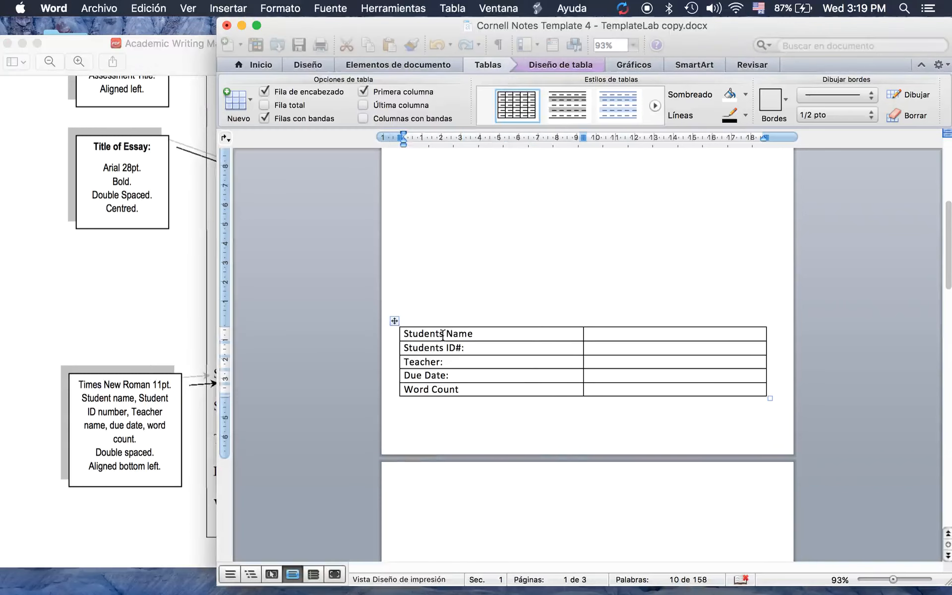
pyautogui.click(440, 333)
pyautogui.write('"')
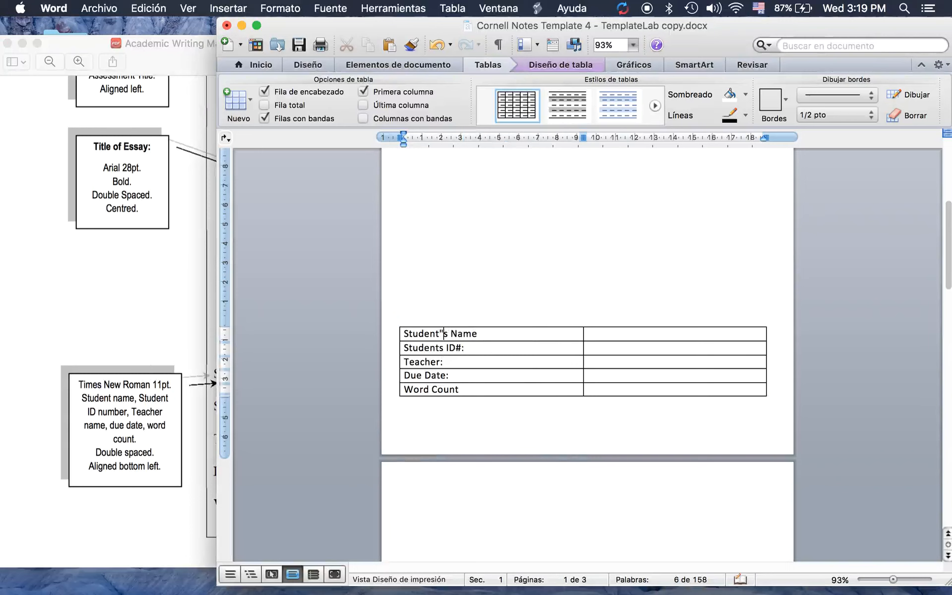
pyautogui.press('BackSpace')
pyautogui.write("'")
pyautogui.click(437, 349)
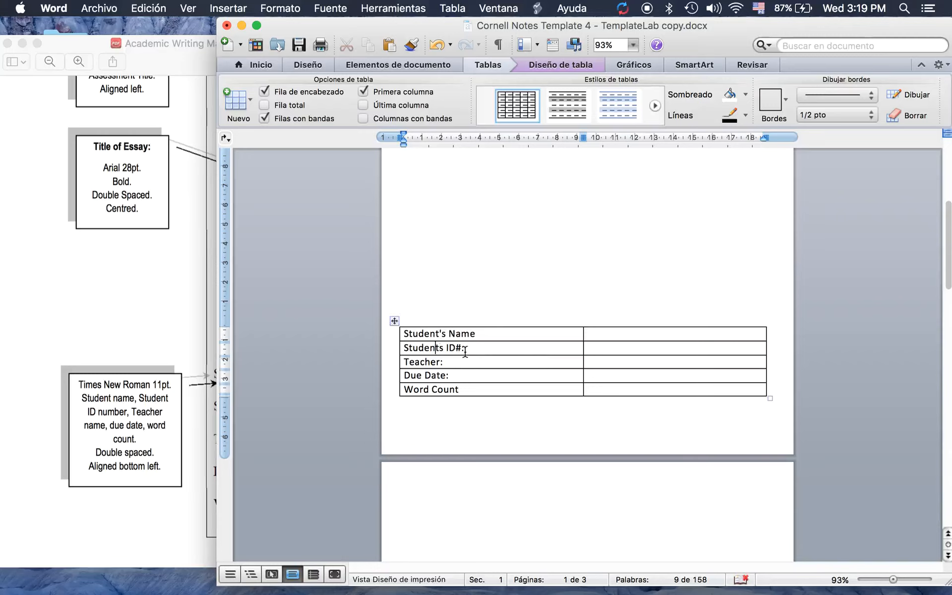
pyautogui.write("'")
pyautogui.click(394, 320)
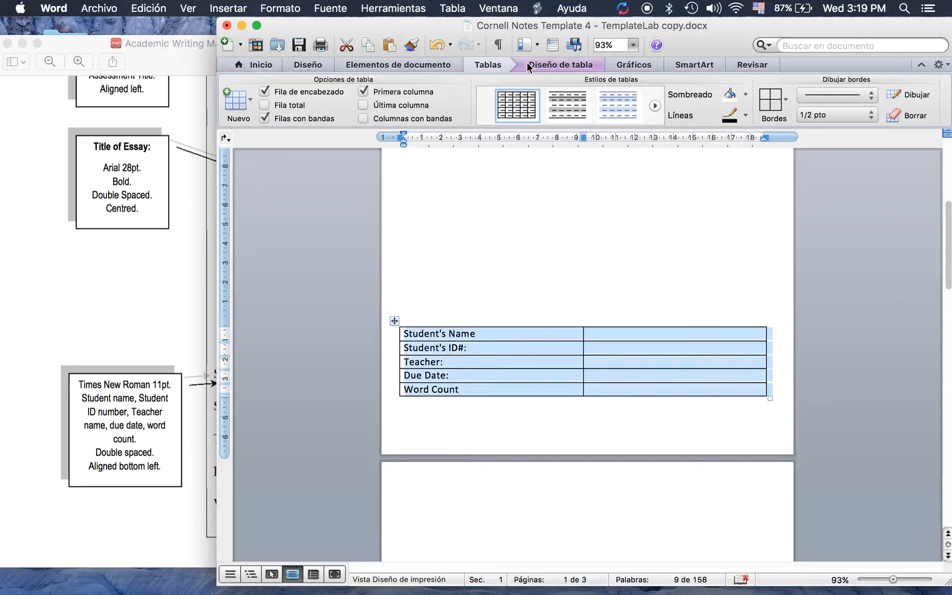
# Set the table text to Times New Roman, 11 pt
pyautogui.click(264, 69)
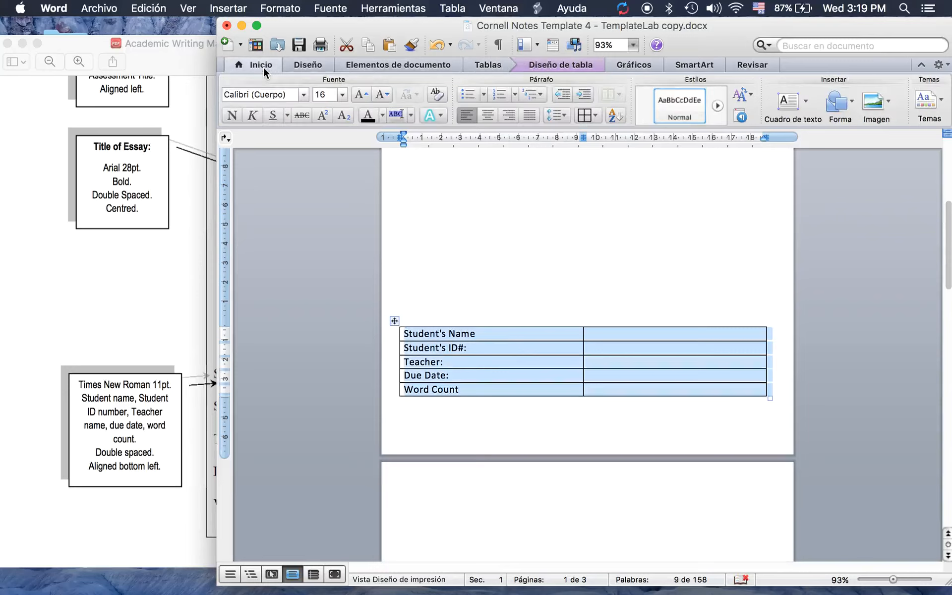
pyautogui.click(303, 94)
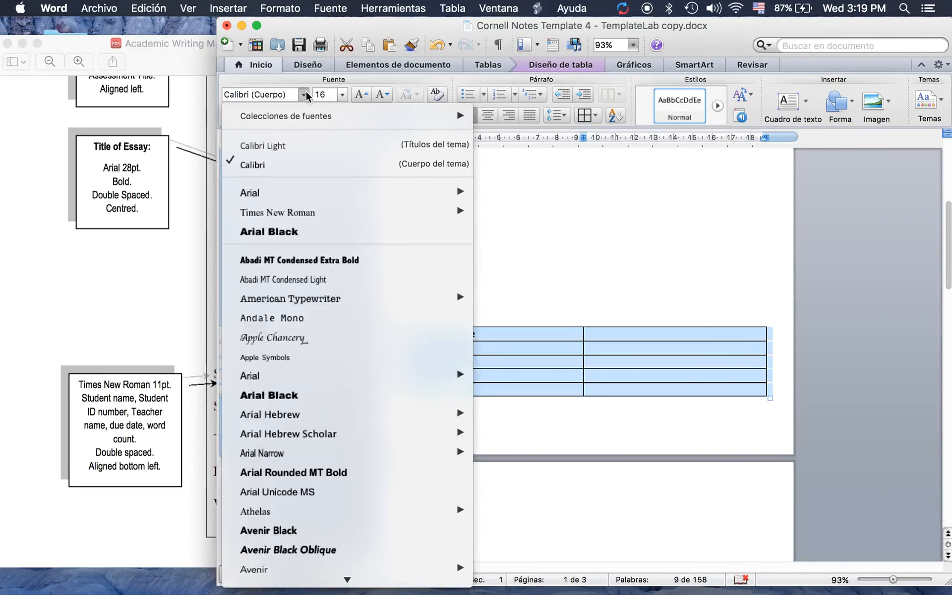
pyautogui.moveTo(298, 215)
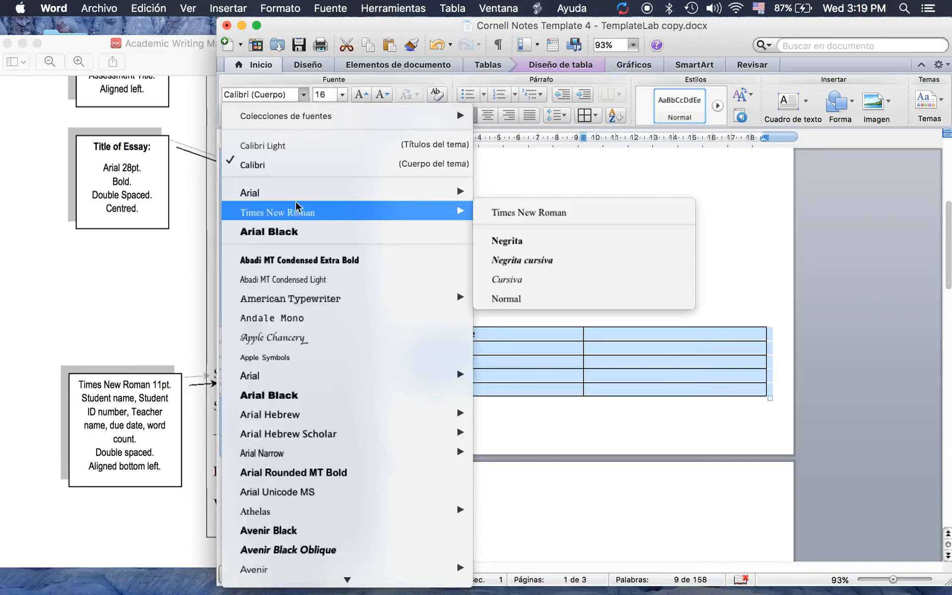
pyautogui.scroll(-20, 326, 282)
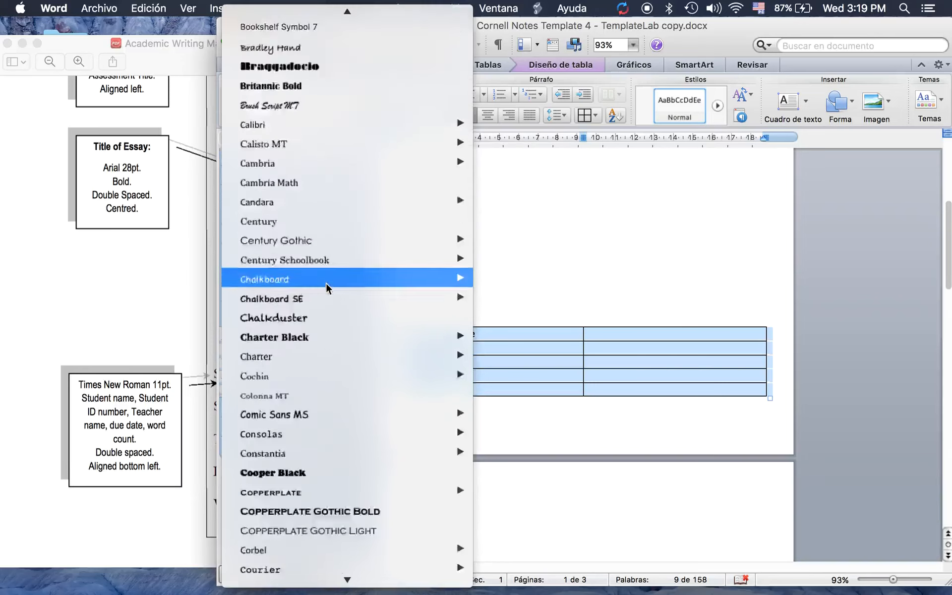
pyautogui.moveTo(327, 288)
pyautogui.scroll(15, 326, 287)
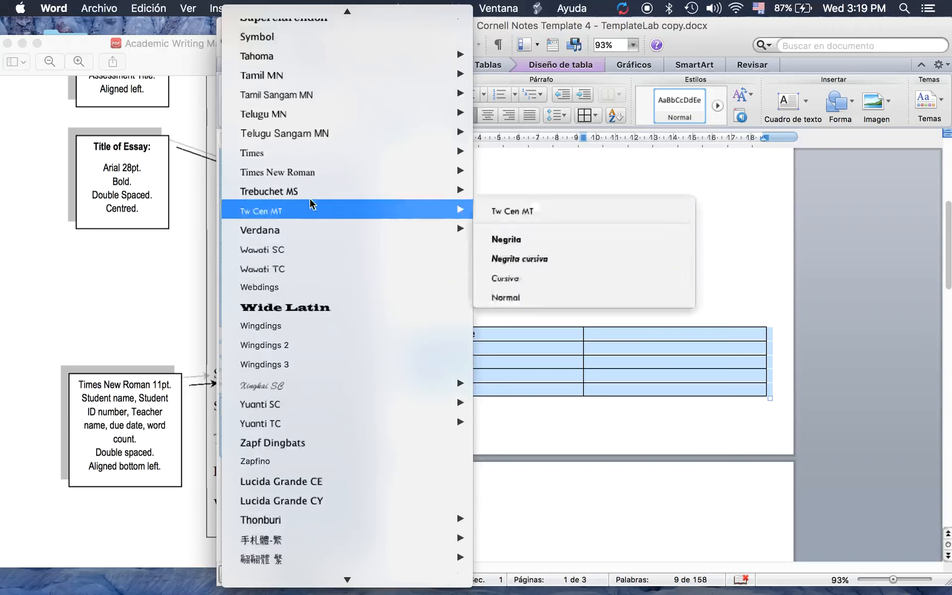
pyautogui.click(309, 171)
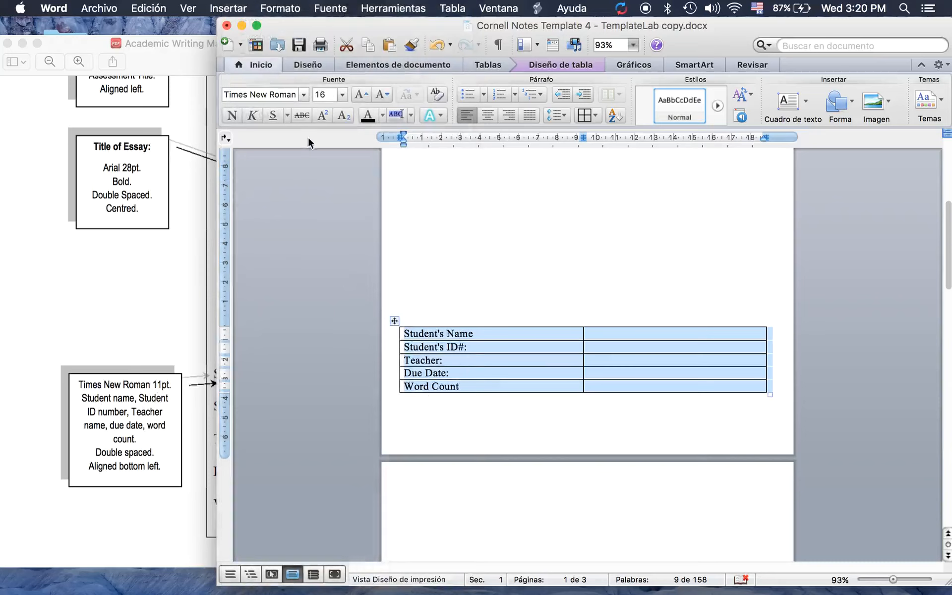
pyautogui.click(342, 95)
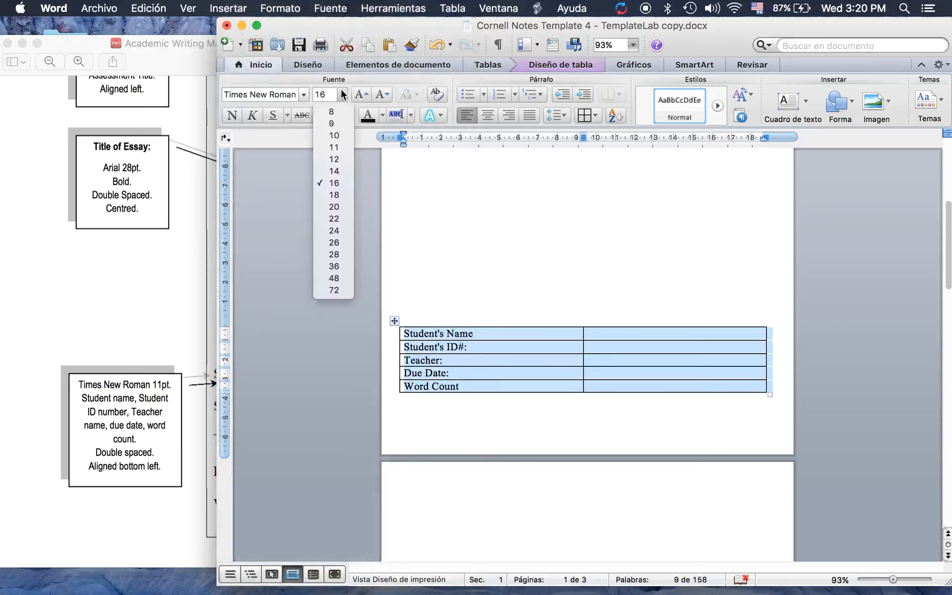
pyautogui.click(334, 147)
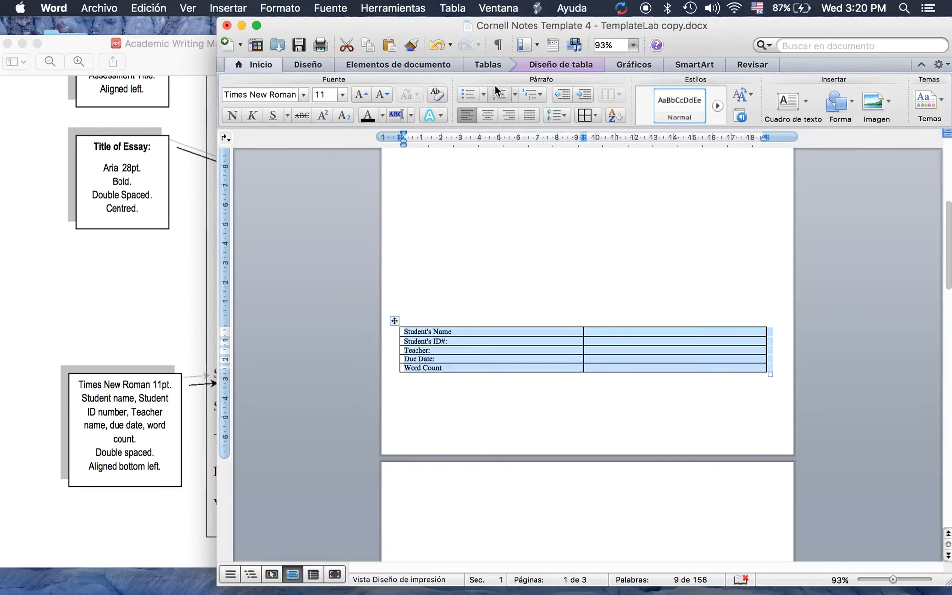
# Apply 2.0 line spacing to the table rows
pyautogui.click(561, 114)
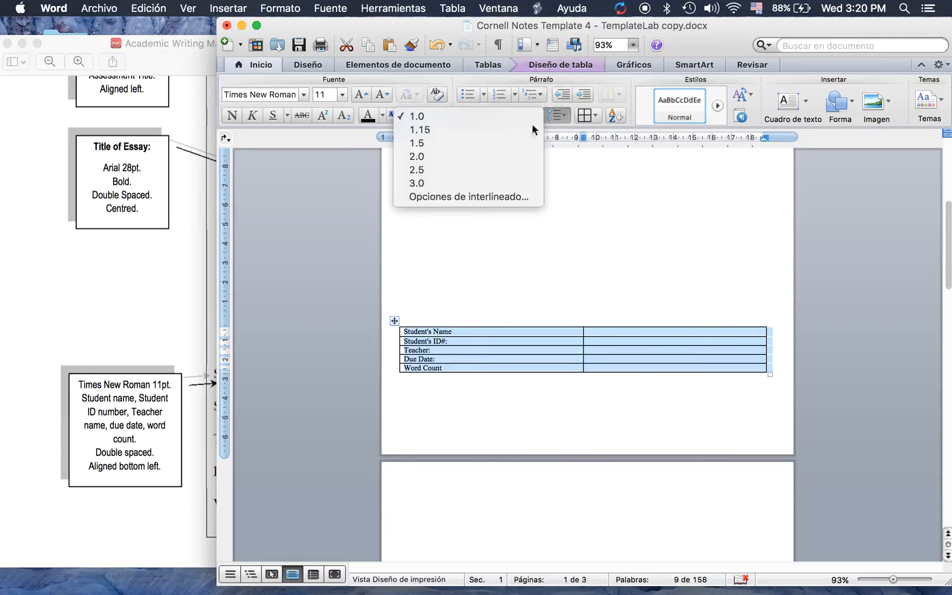
pyautogui.click(439, 156)
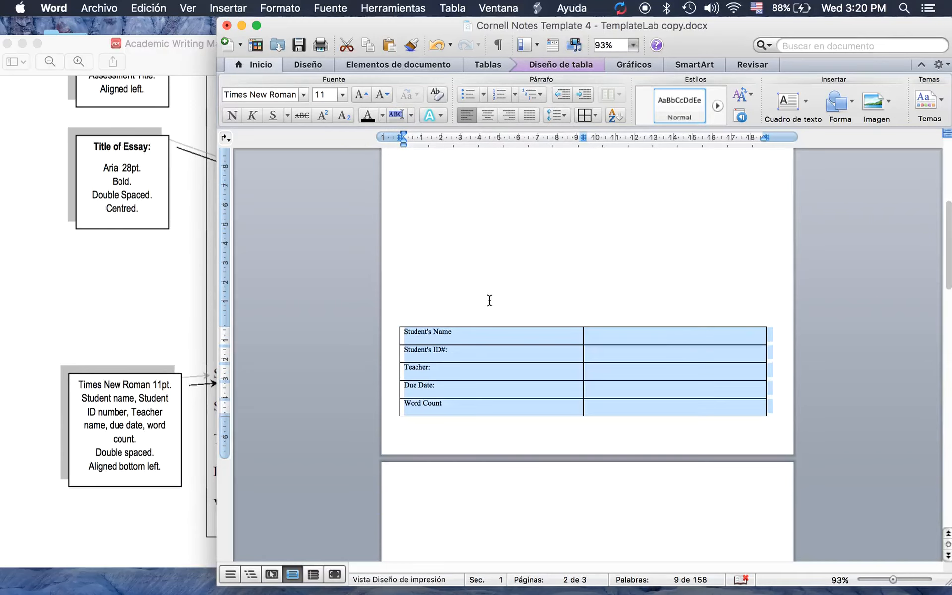
pyautogui.click(570, 337)
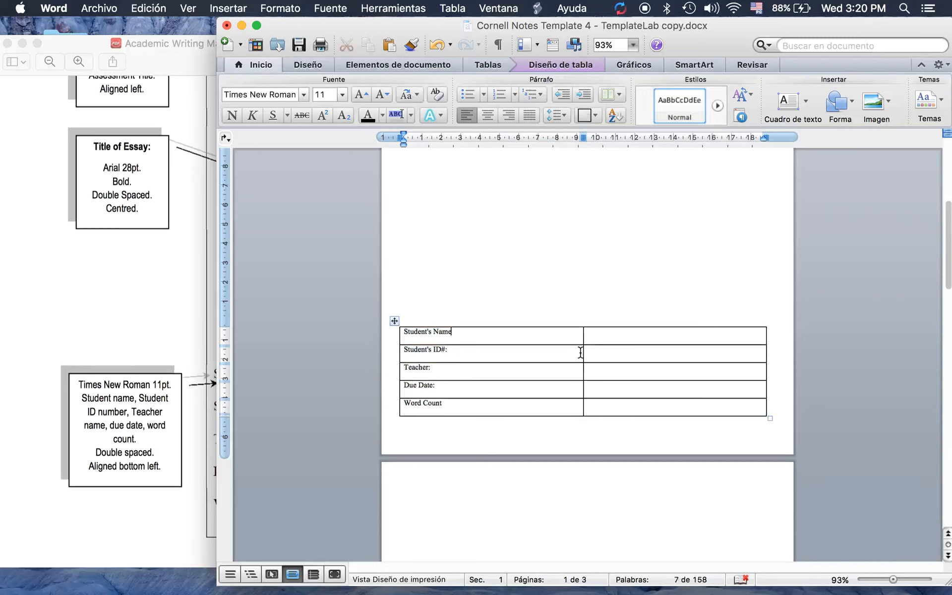
# Narrow the label column and the table, then start typing the student's name beside Student's Name
pyautogui.moveTo(581, 352); pyautogui.dragTo(477, 355)
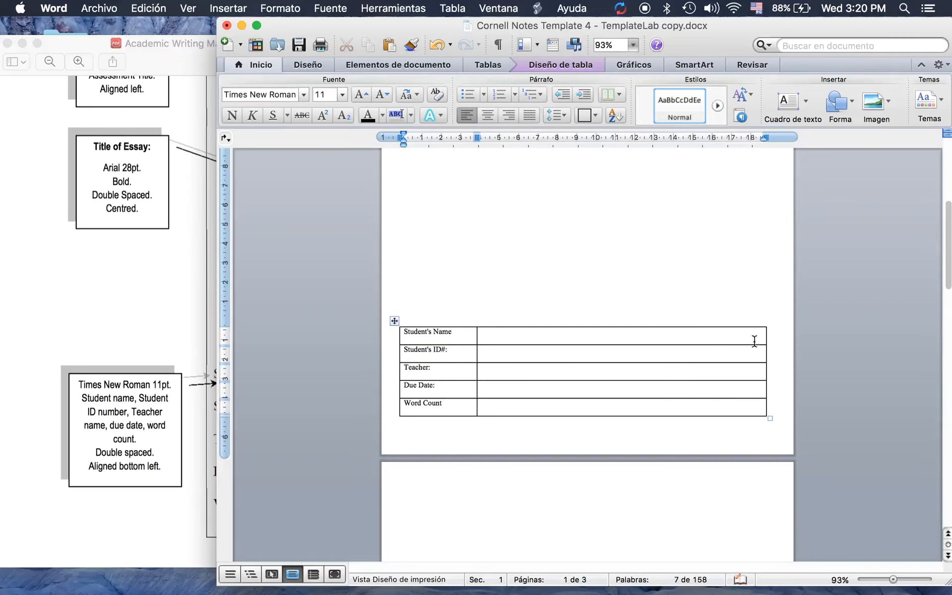
pyautogui.moveTo(767, 337); pyautogui.dragTo(600, 347)
pyautogui.click(512, 336)
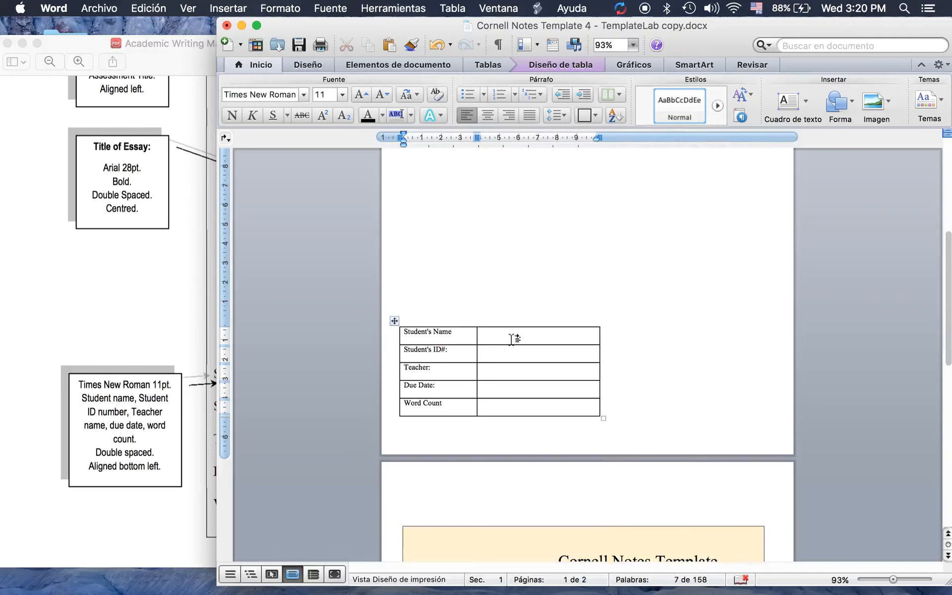
pyautogui.write('Ji')
pyautogui.press('BackSpace')
# Finish the student's surname and enter the student ID in the next cell
pyautogui.press('BackSpace')
pyautogui.click(905, 580)
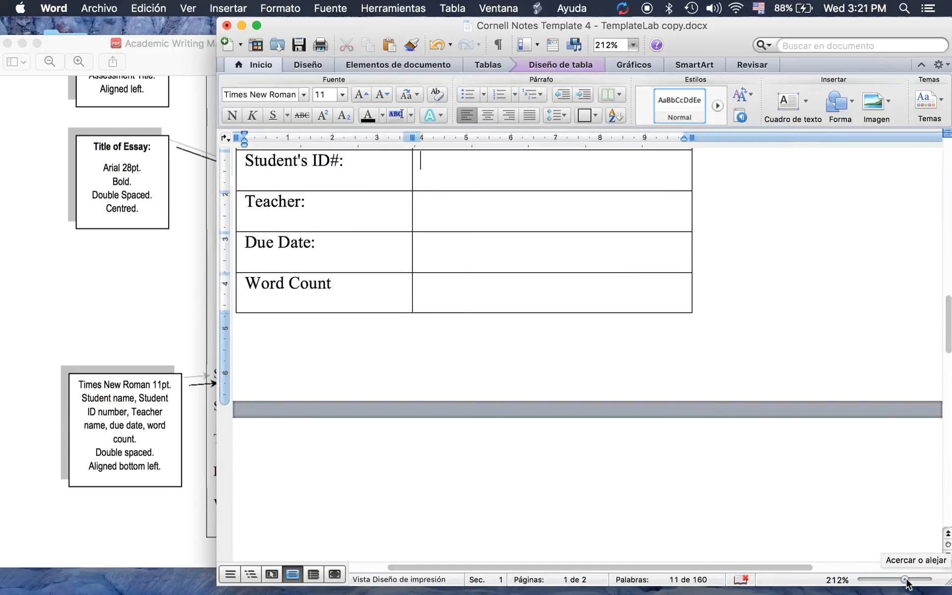
pyautogui.moveTo(905, 580); pyautogui.dragTo(902, 580)
pyautogui.scroll(5, 715, 403)
pyautogui.hscroll(-2, 715, 403)
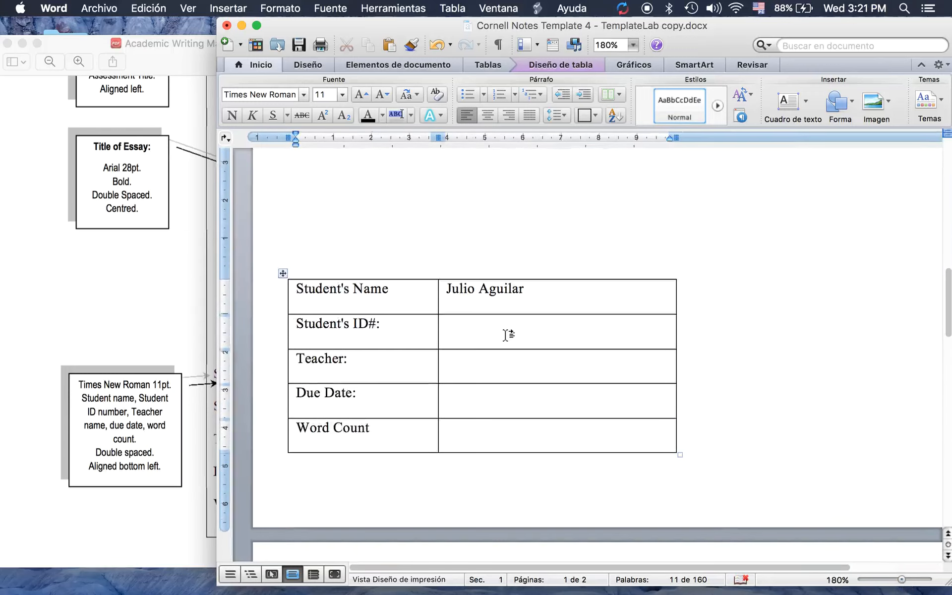
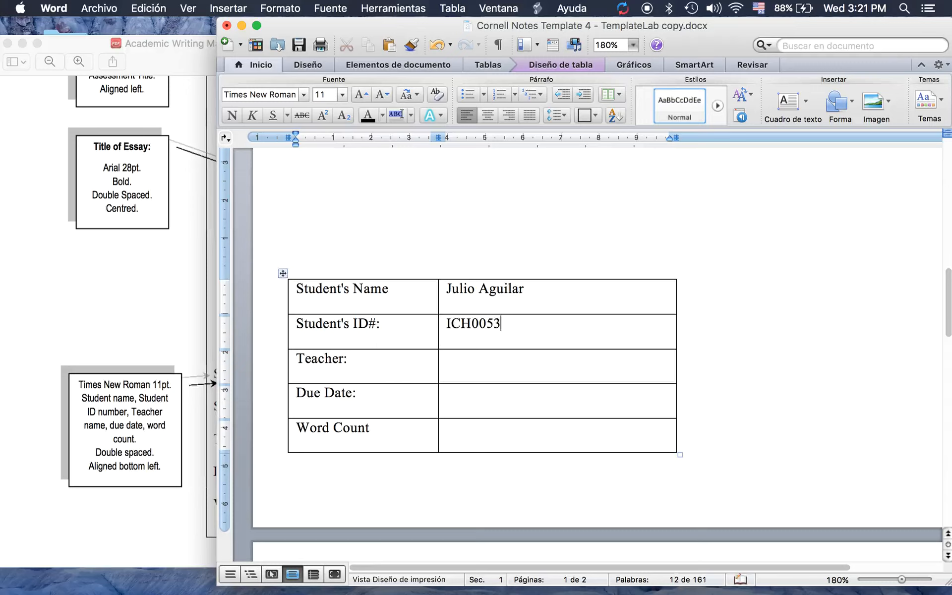
pyautogui.write('m')
# Enter the teacher's name, due date Aug. 12th, 2020 and word count 150
pyautogui.press('BackSpace')
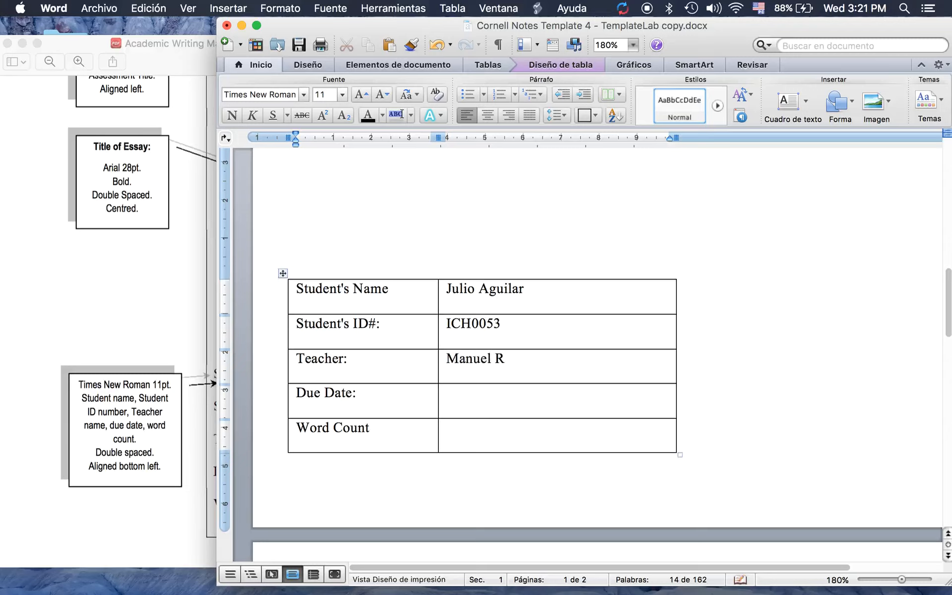
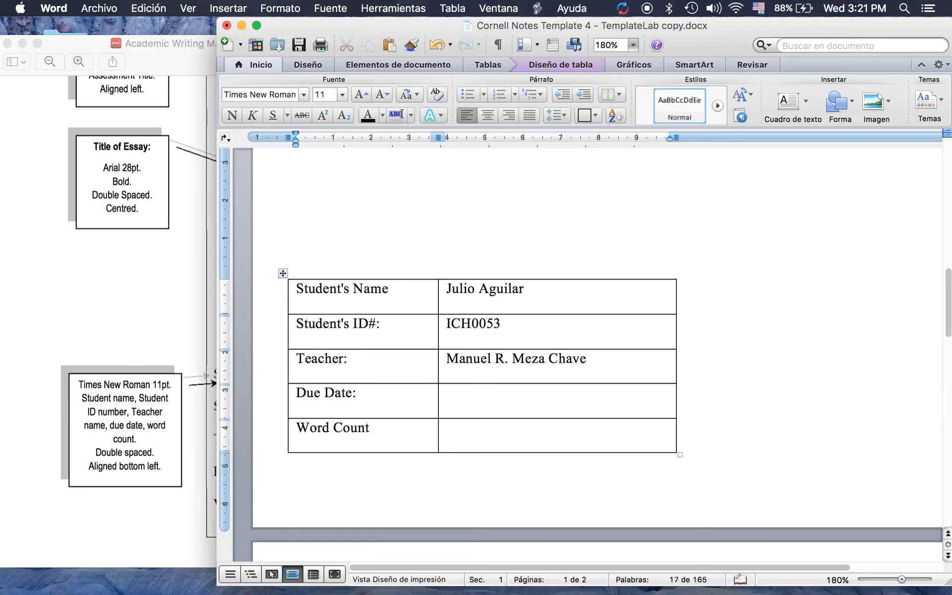
pyautogui.click(465, 393)
pyautogui.write('Aug. 12th, 2020')
pyautogui.click(457, 434)
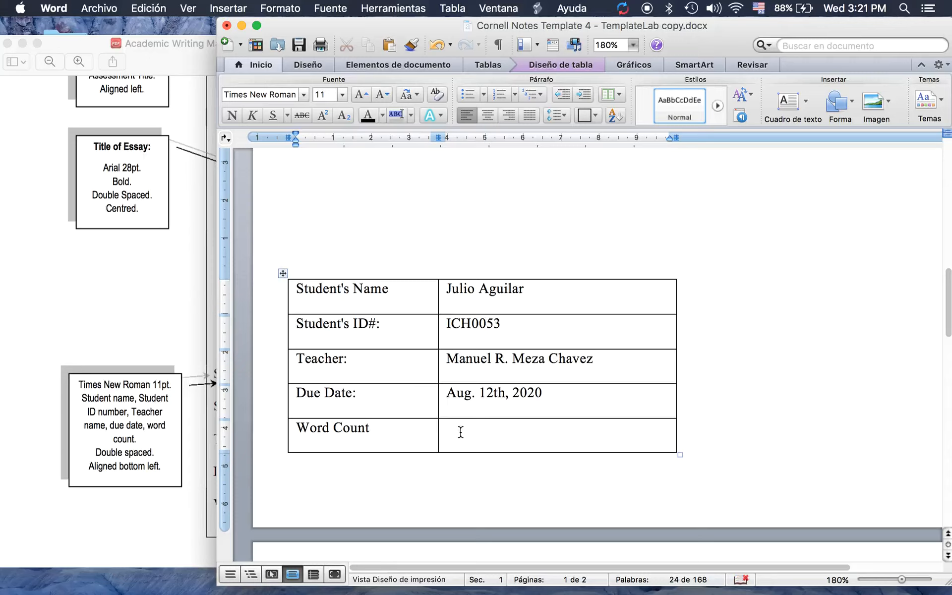
pyautogui.write('150')
pyautogui.scroll(1, 446, 337)
pyautogui.click(186, 298)
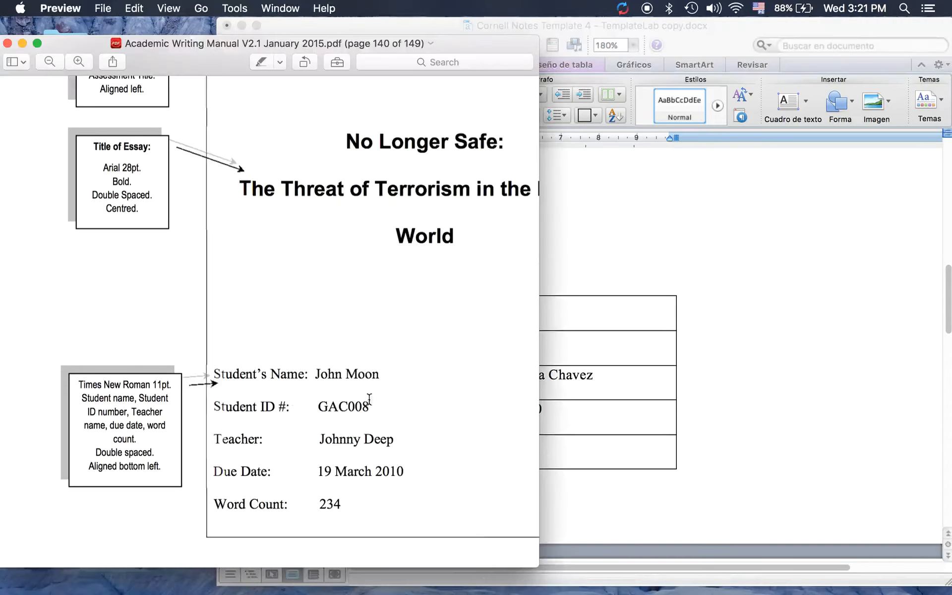
# Select every row of the student table and set its borders to None
pyautogui.click(714, 355)
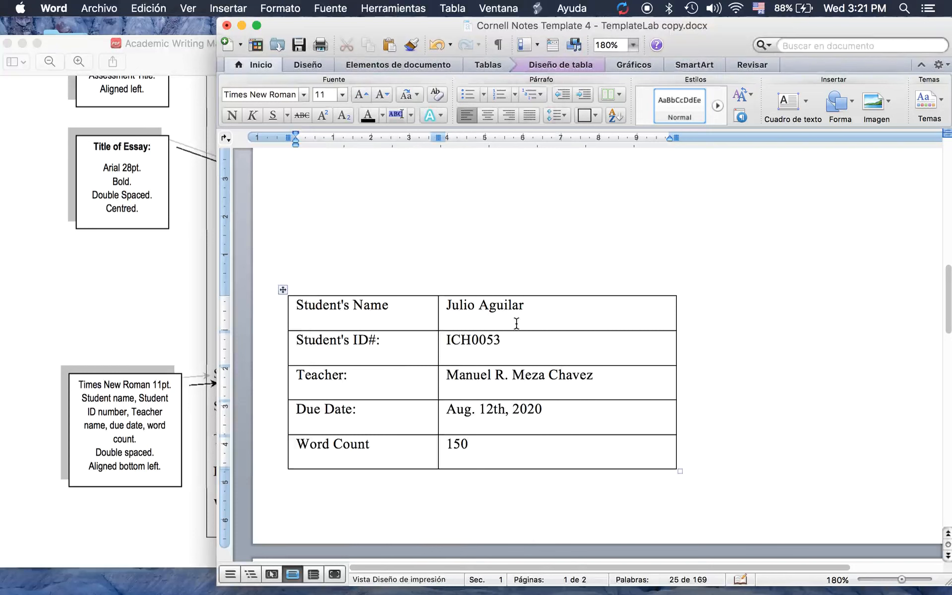
pyautogui.click(282, 290)
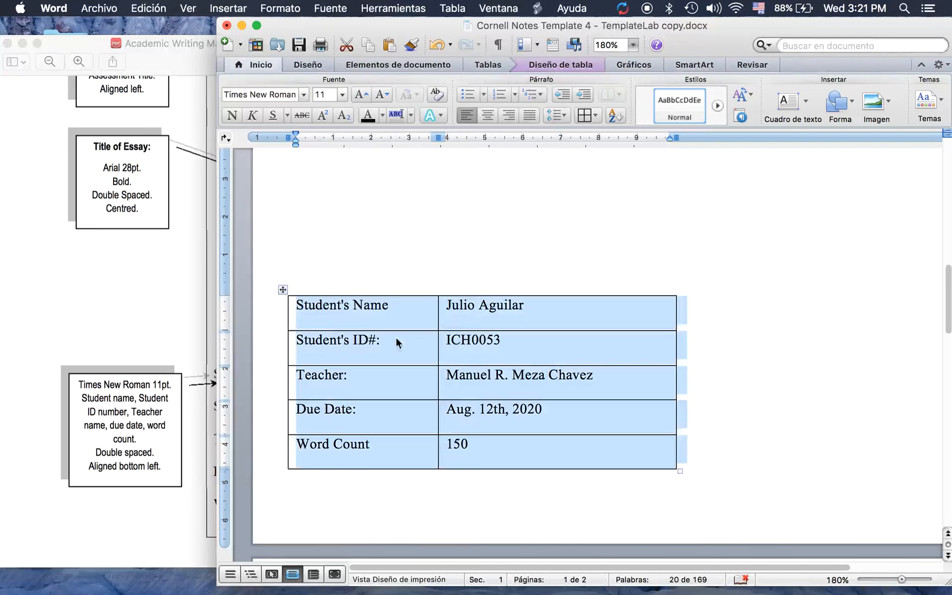
pyautogui.click(532, 378)
pyautogui.click(491, 447)
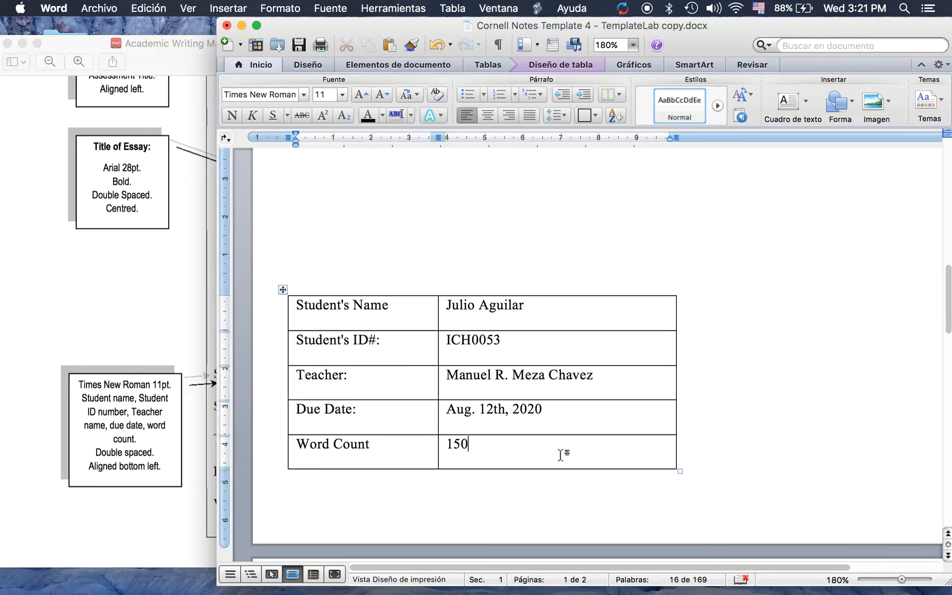
pyautogui.moveTo(468, 449); pyautogui.dragTo(325, 311)
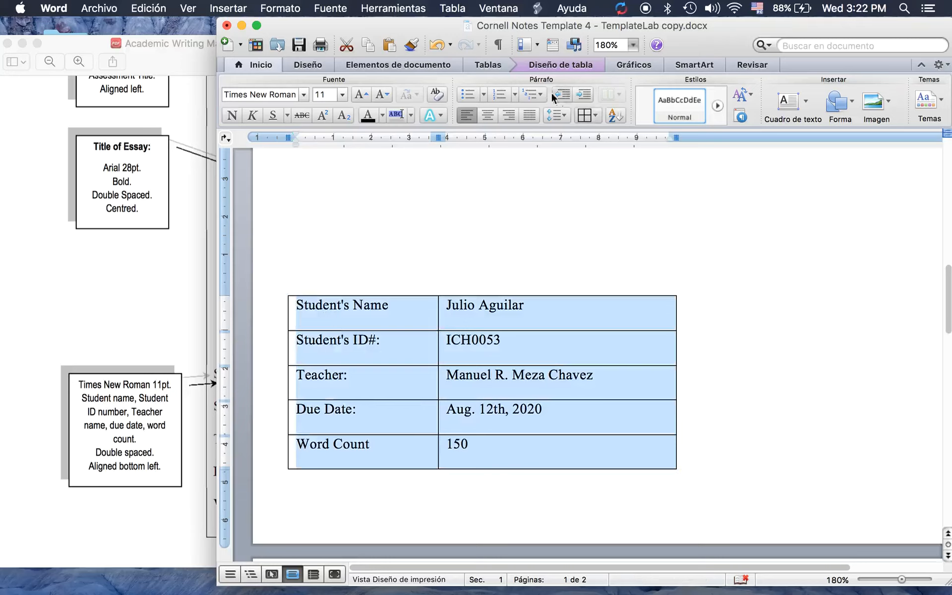
pyautogui.click(595, 115)
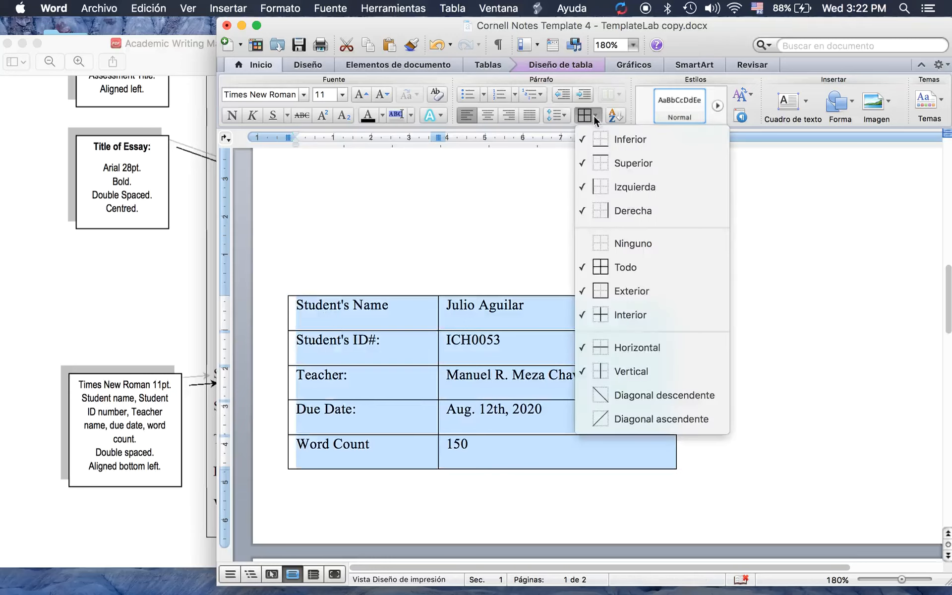
pyautogui.click(611, 245)
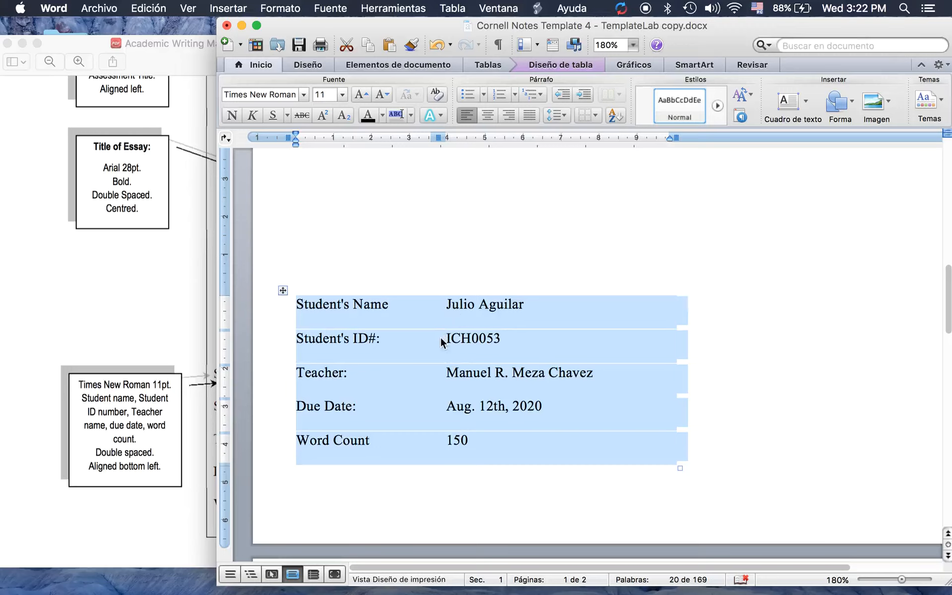
# Drag the column divider and right border left to pull values closer to labels
pyautogui.moveTo(438, 338); pyautogui.dragTo(408, 336)
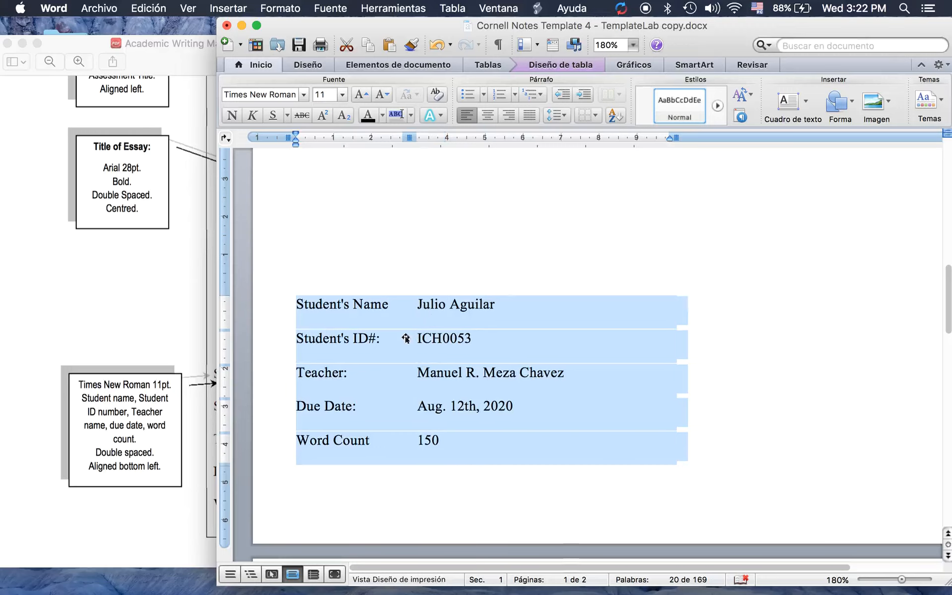
pyautogui.moveTo(675, 334); pyautogui.dragTo(610, 336)
pyautogui.click(633, 333)
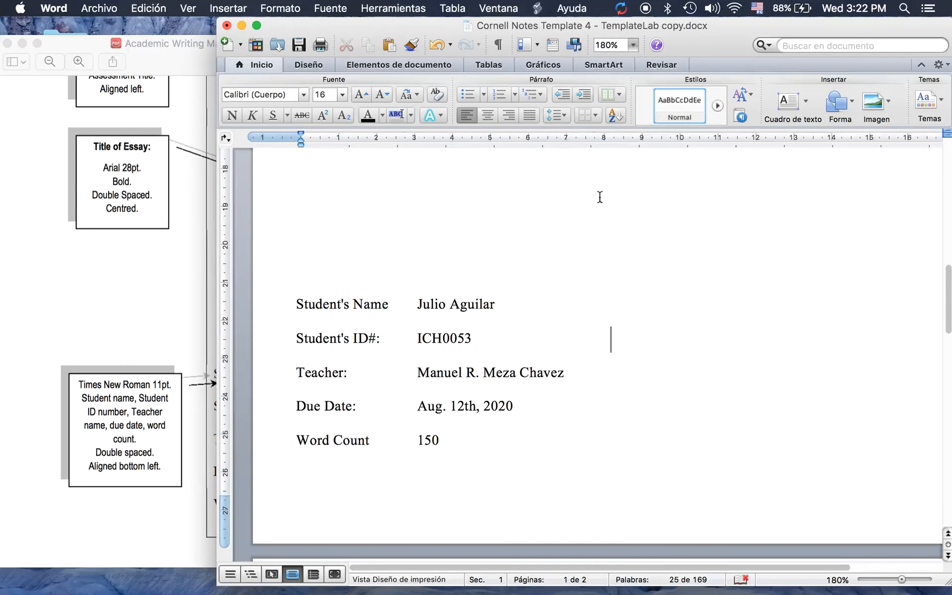
pyautogui.moveTo(715, 51); pyautogui.dragTo(590, 67)
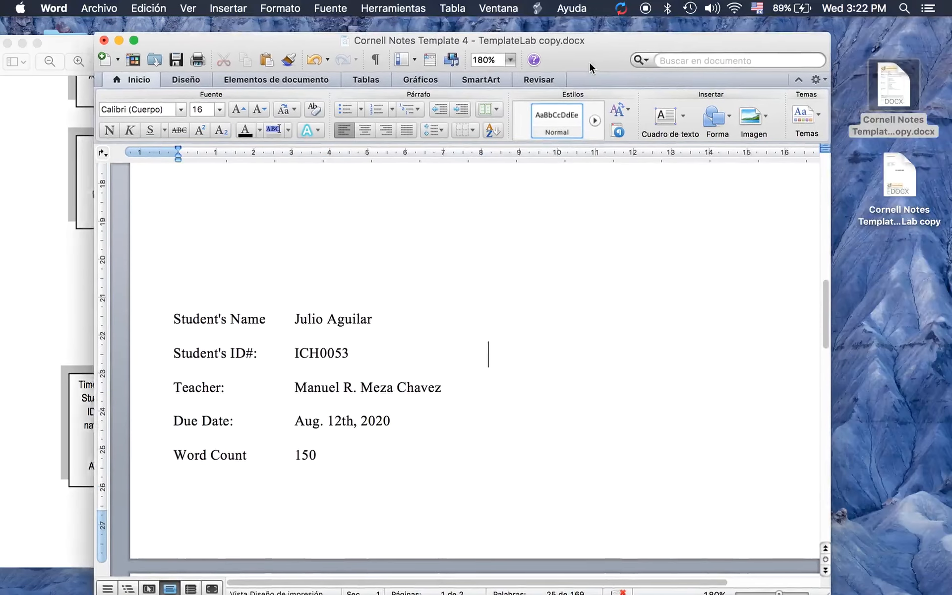
pyautogui.scroll(10, 567, 302)
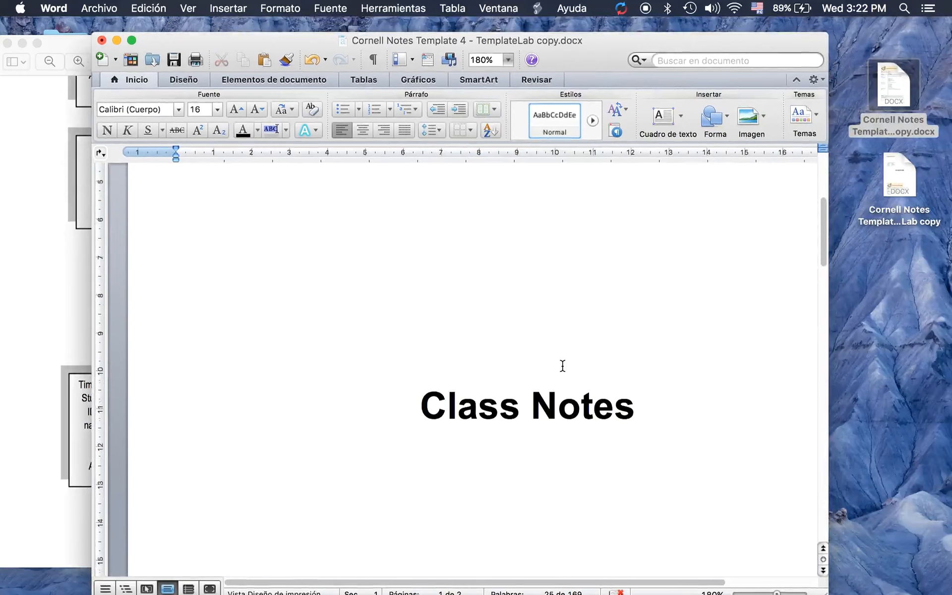
pyautogui.scroll(-5, 562, 365)
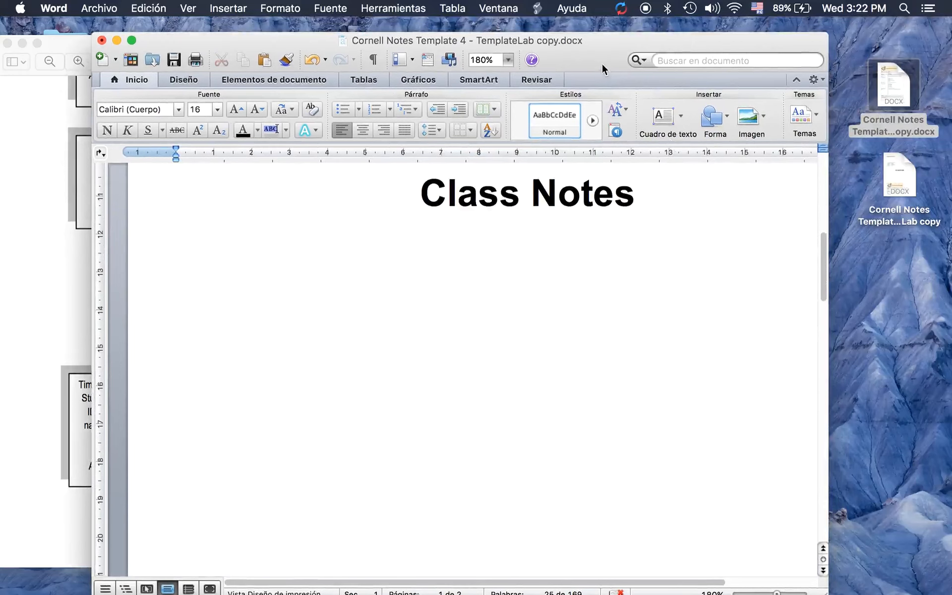
pyautogui.moveTo(602, 66); pyautogui.dragTo(602, 35)
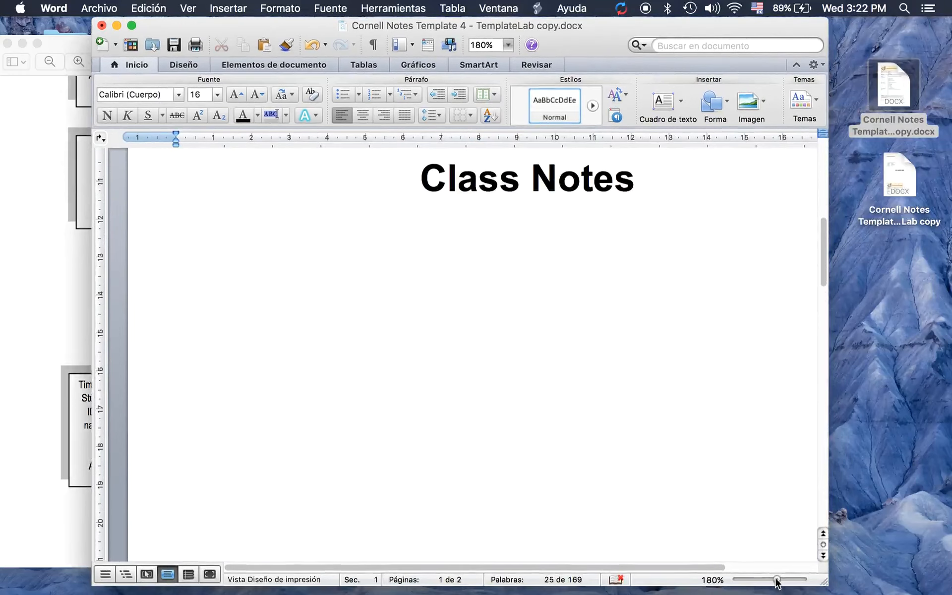
pyautogui.moveTo(776, 579); pyautogui.dragTo(769, 580)
pyautogui.scroll(-10, 665, 490)
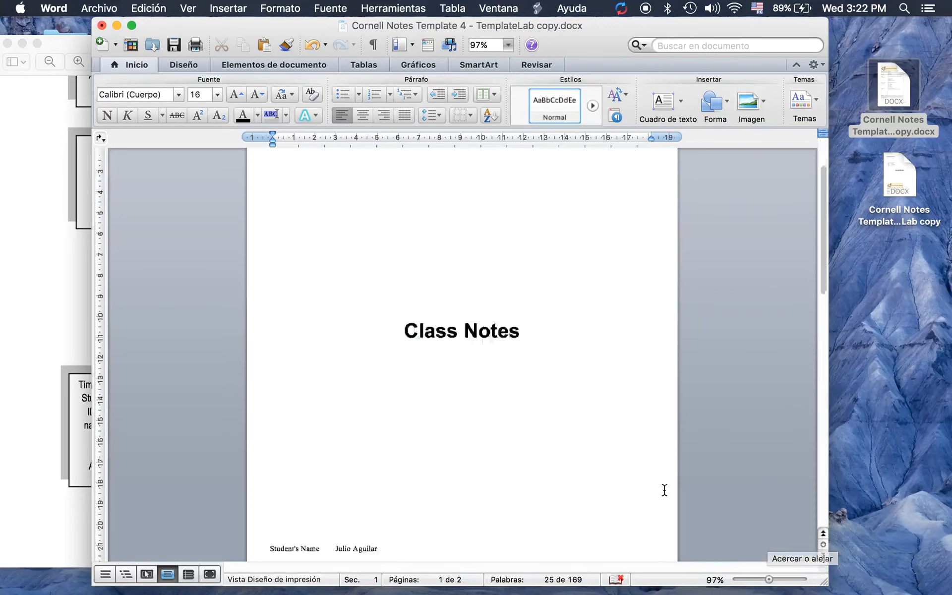
pyautogui.scroll(5, 665, 490)
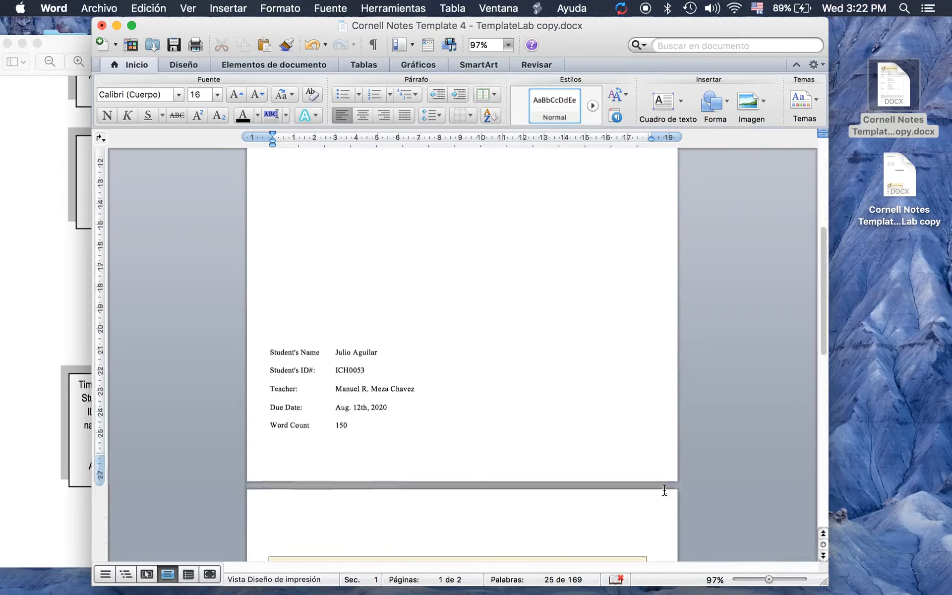
pyautogui.scroll(-6, 664, 490)
pyautogui.scroll(-3, 665, 490)
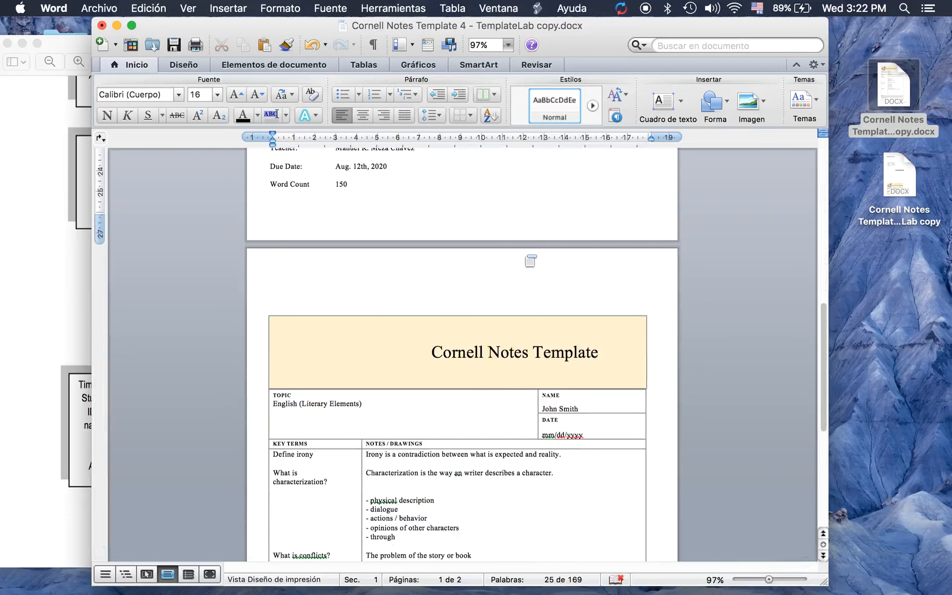
# Open the page-2 header for editing and insert a 1x1 table into it
pyautogui.doubleClick(506, 265)
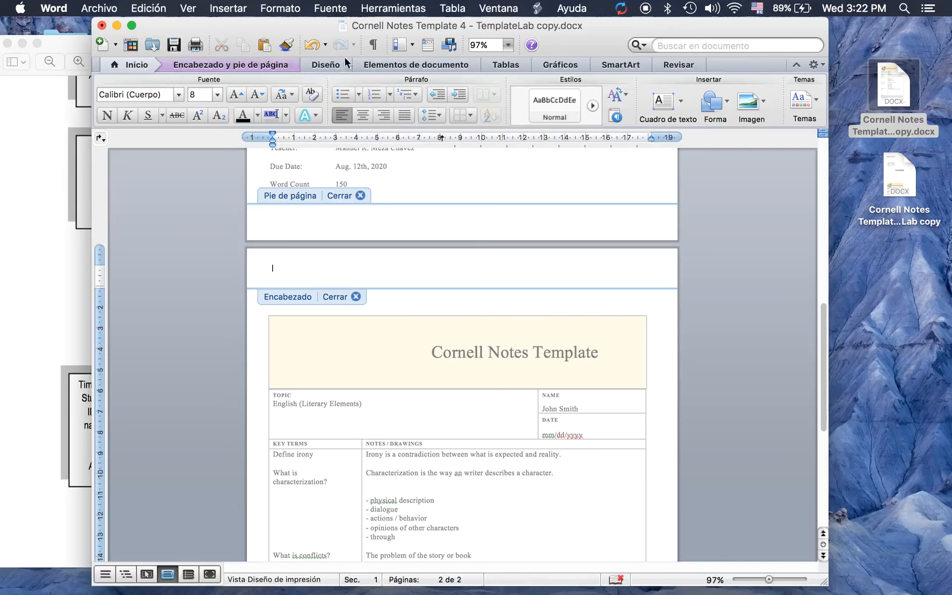
pyautogui.click(500, 64)
pyautogui.click(125, 103)
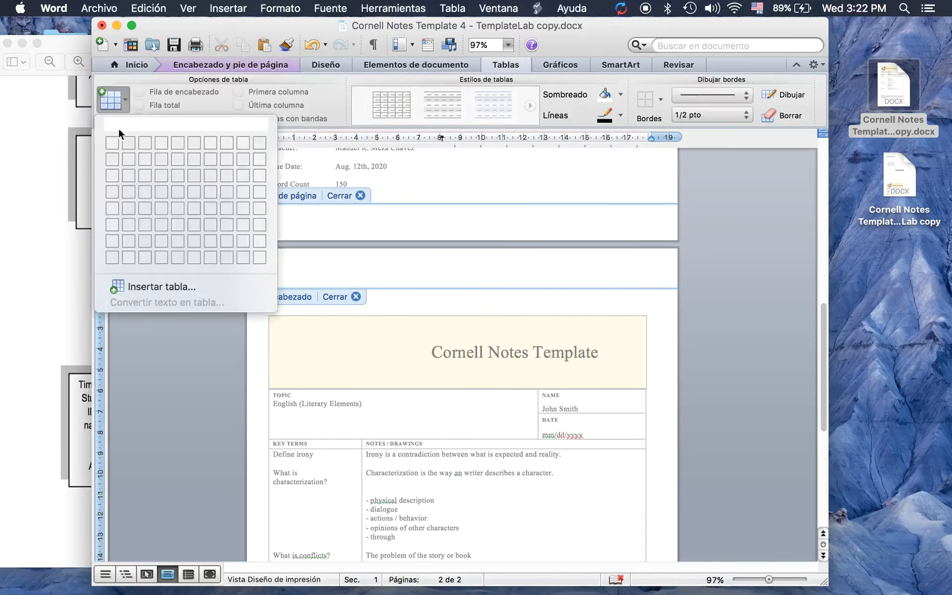
pyautogui.click(110, 144)
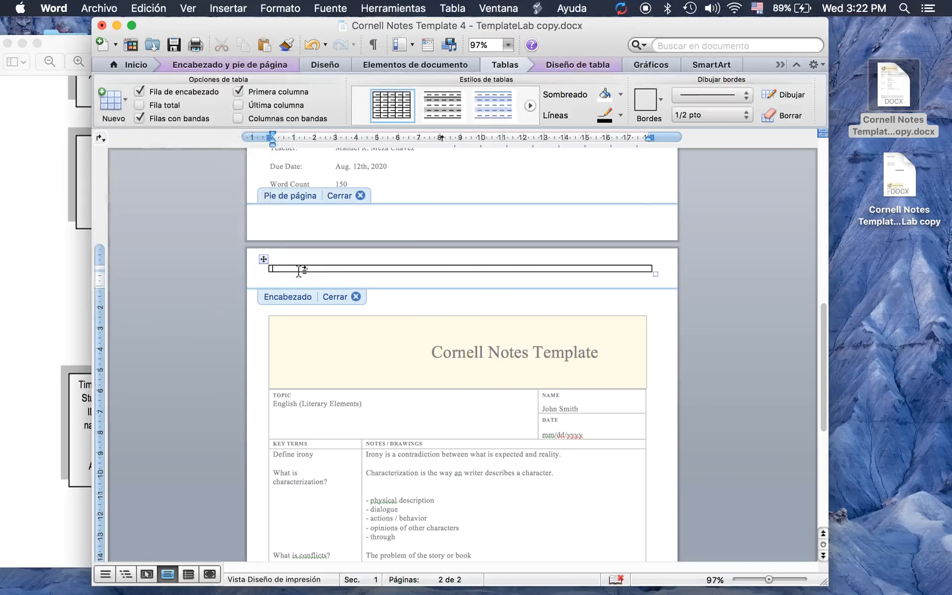
pyautogui.click(136, 63)
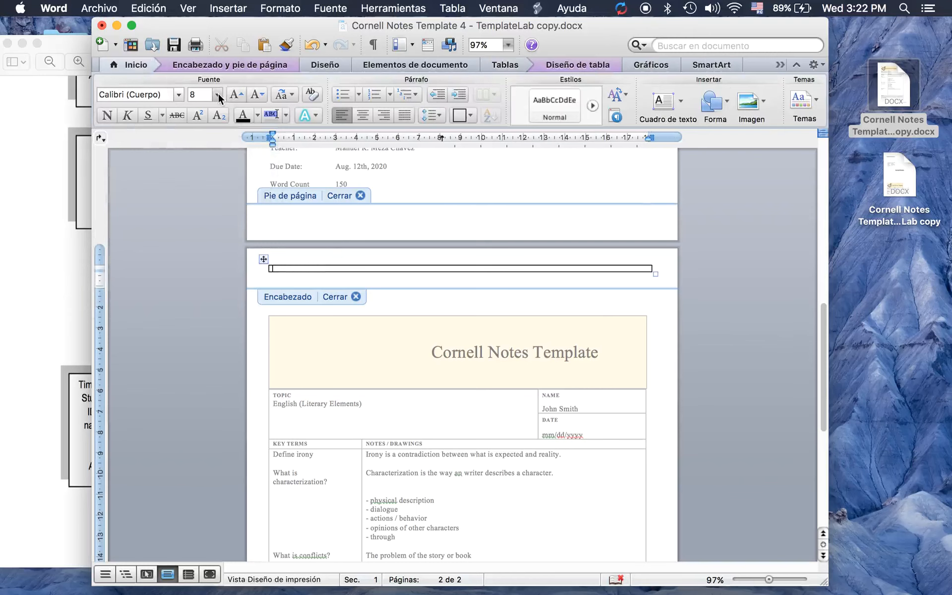
pyautogui.click(63, 271)
# Scroll the manual to the Essay Format page and compare its header example with Word's header
pyautogui.scroll(-10, 63, 272)
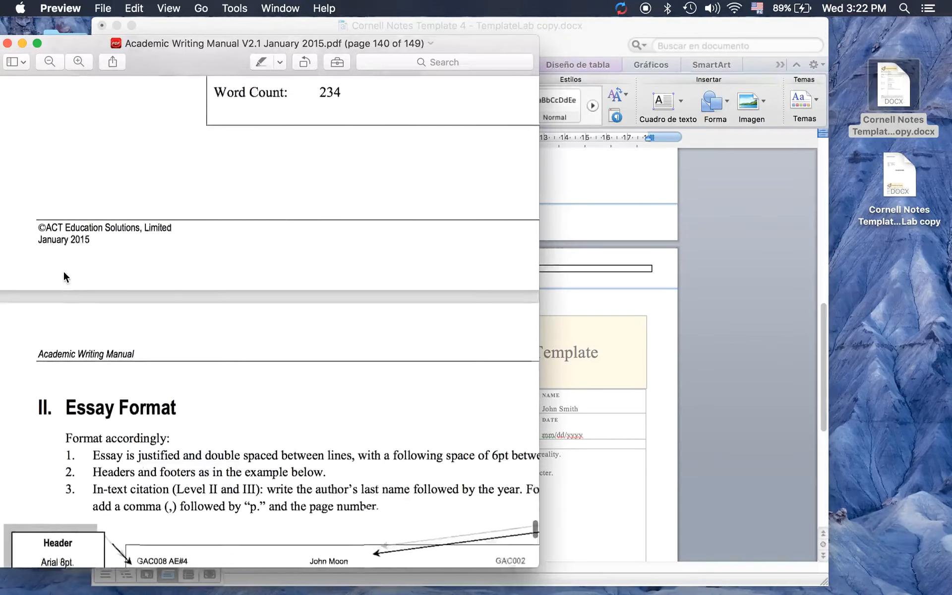
pyautogui.scroll(-5, 63, 272)
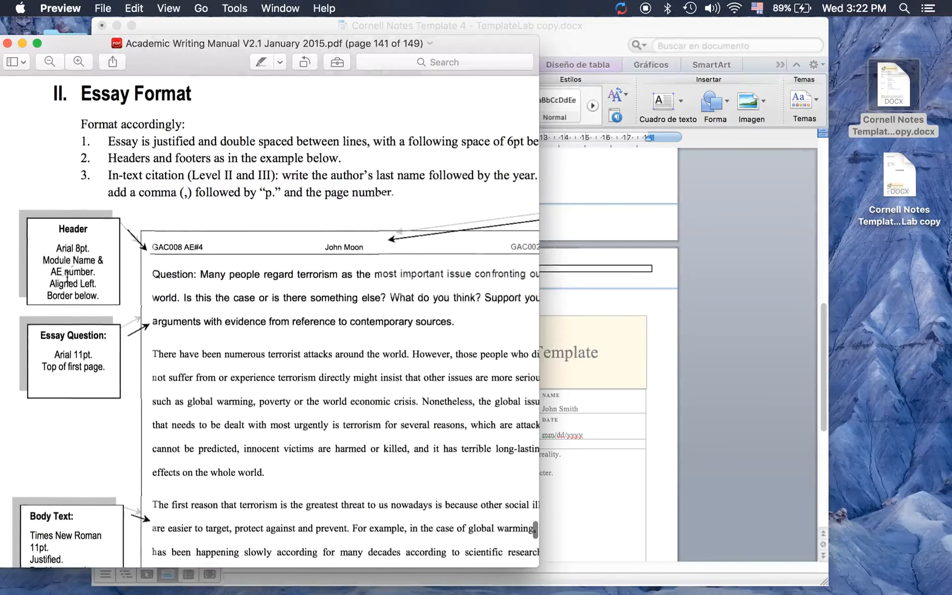
pyautogui.click(574, 266)
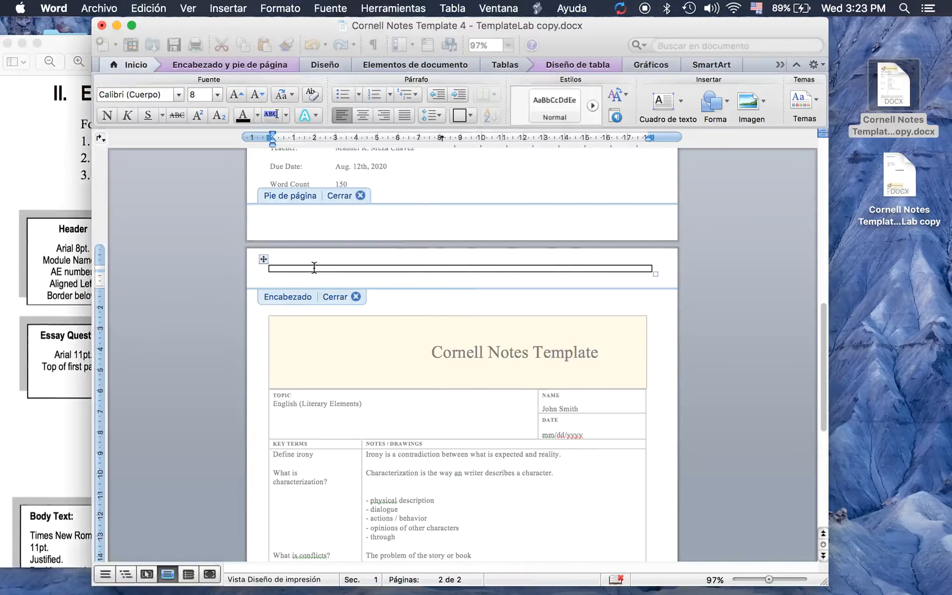
pyautogui.click(64, 276)
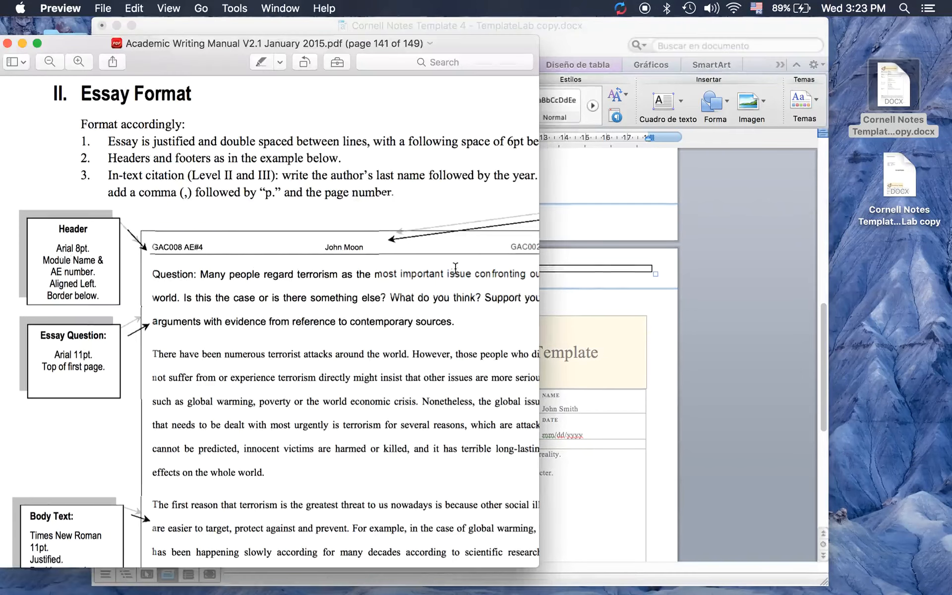
pyautogui.click(596, 266)
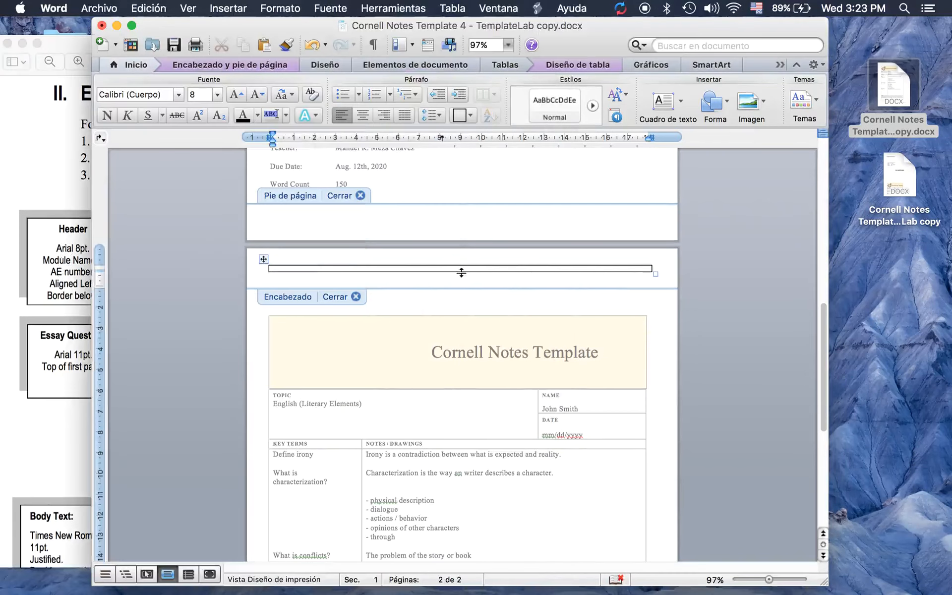
pyautogui.click(49, 246)
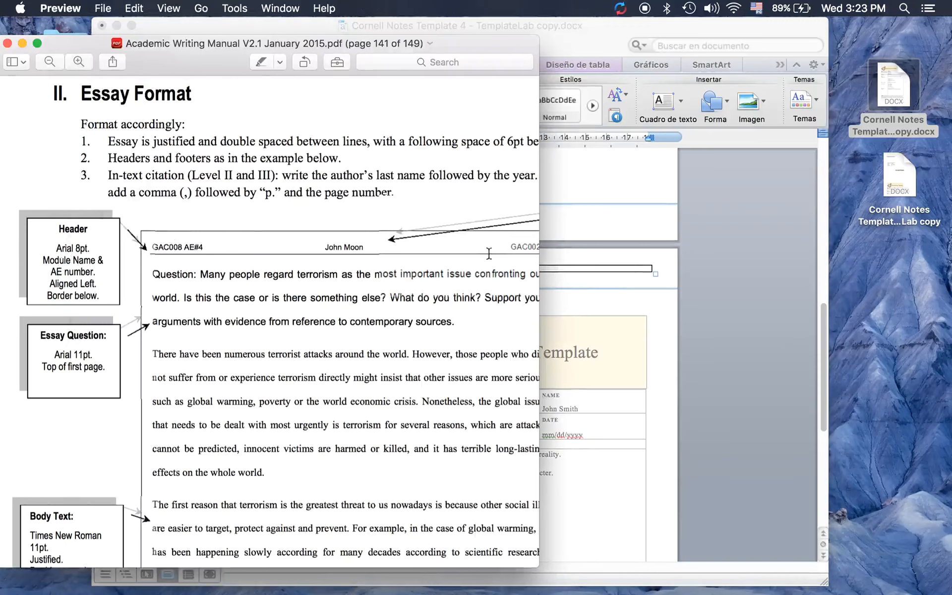
pyautogui.click(566, 267)
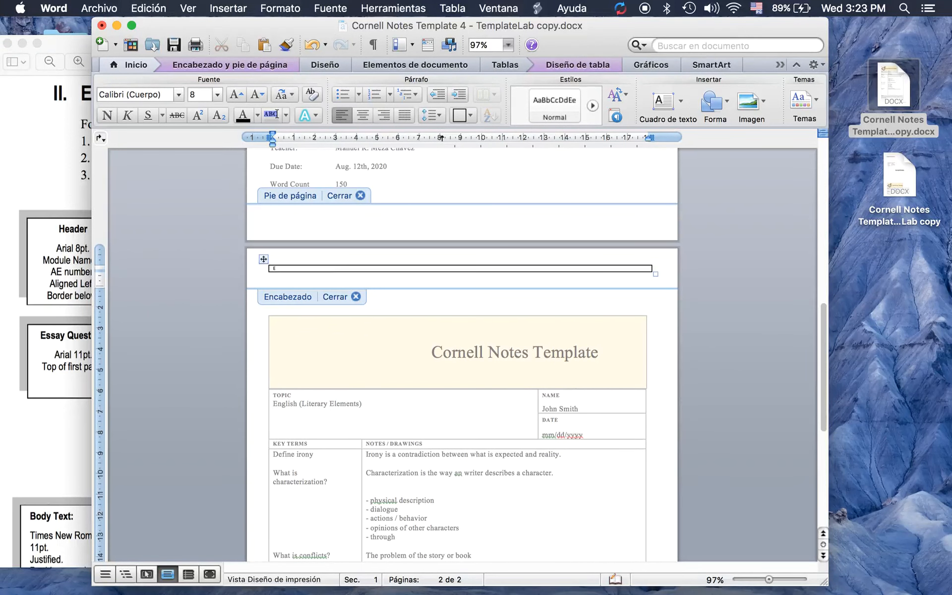
# Zoom in and type English Class into the header cell, correcting the typos
pyautogui.write('E.C')
pyautogui.moveTo(771, 580); pyautogui.dragTo(789, 586)
pyautogui.hscroll(-3, 454, 389)
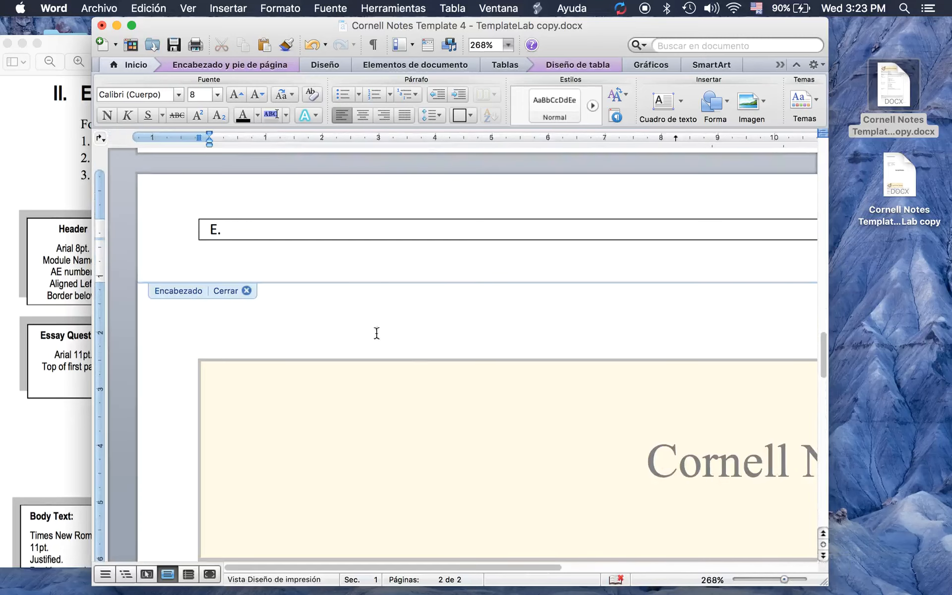
pyautogui.click(226, 230)
pyautogui.press('BackSpace')
pyautogui.write('NGLIS')
pyautogui.press('BackSpace')
pyautogui.press('BackSpace')
pyautogui.press('BackSpace')
pyautogui.press('BackSpace')
pyautogui.press('BackSpace')
pyautogui.write('nglish c')
pyautogui.press('BackSpace')
pyautogui.write('cla')
pyautogui.press('BackSpace')
pyautogui.press('BackSpace')
pyautogui.press('BackSpace')
pyautogui.write('c')
pyautogui.press('BackSpace')
pyautogui.write('Class')
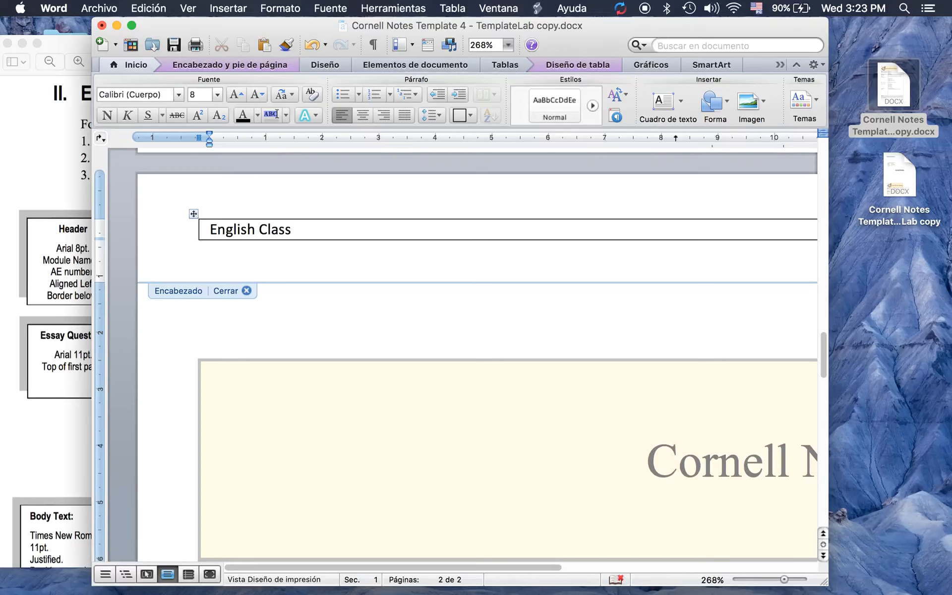
pyautogui.scroll(20, 477, 355)
pyautogui.scroll(-1, 478, 355)
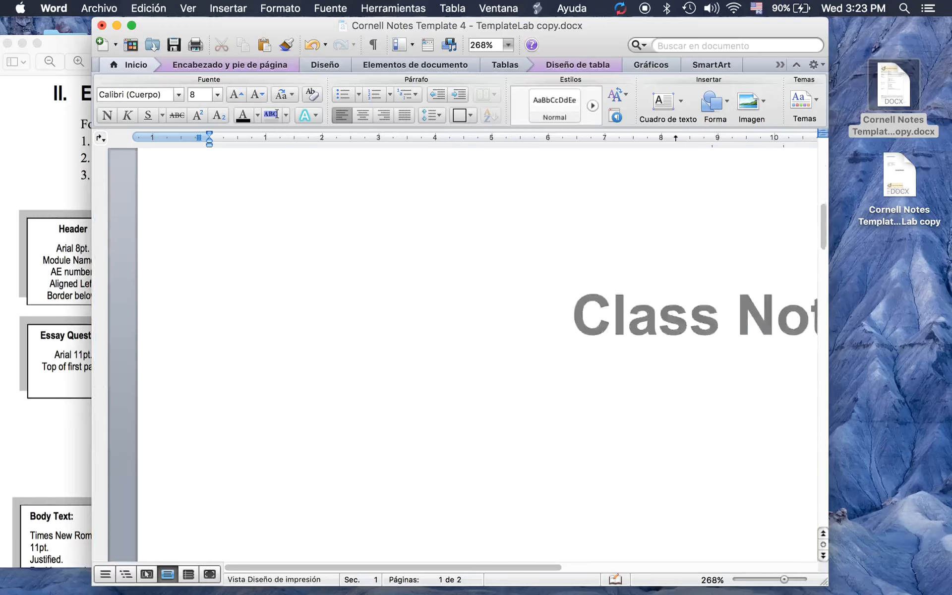
pyautogui.scroll(-15, 477, 355)
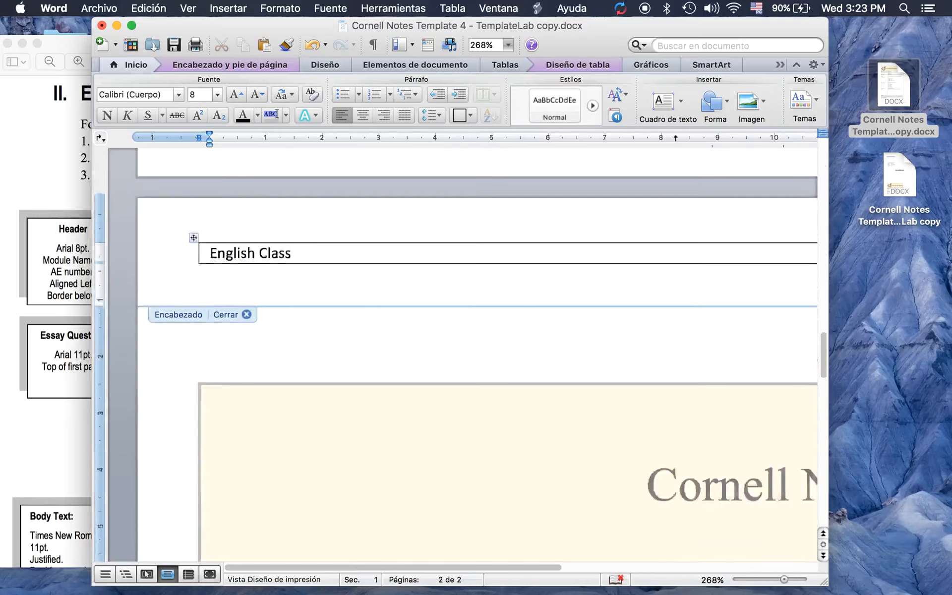
pyautogui.scroll(1, 255, 212)
# Add the student's full name and student ID after English Class
pyautogui.click(309, 277)
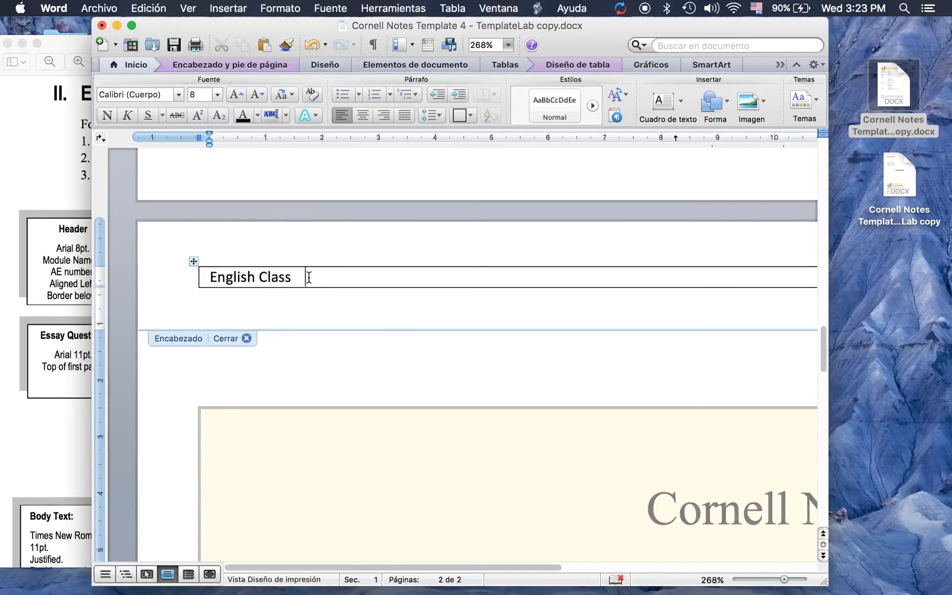
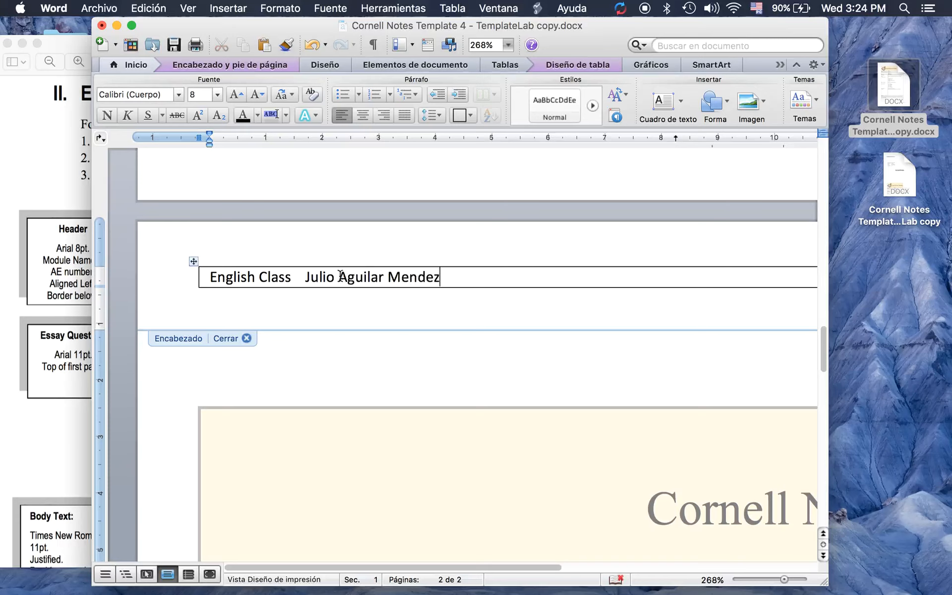
pyautogui.click(448, 292)
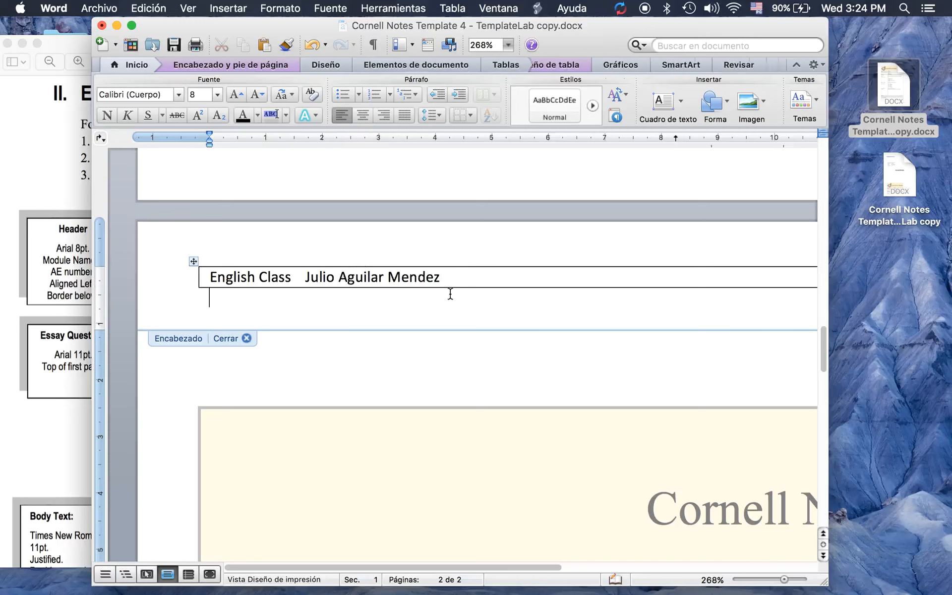
pyautogui.press('super+Tab')
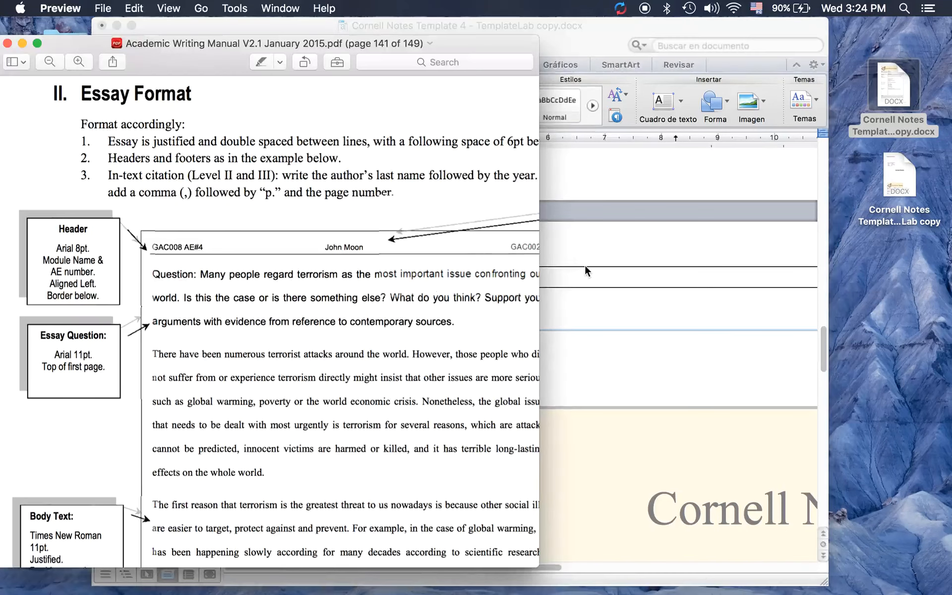
pyautogui.click(582, 267)
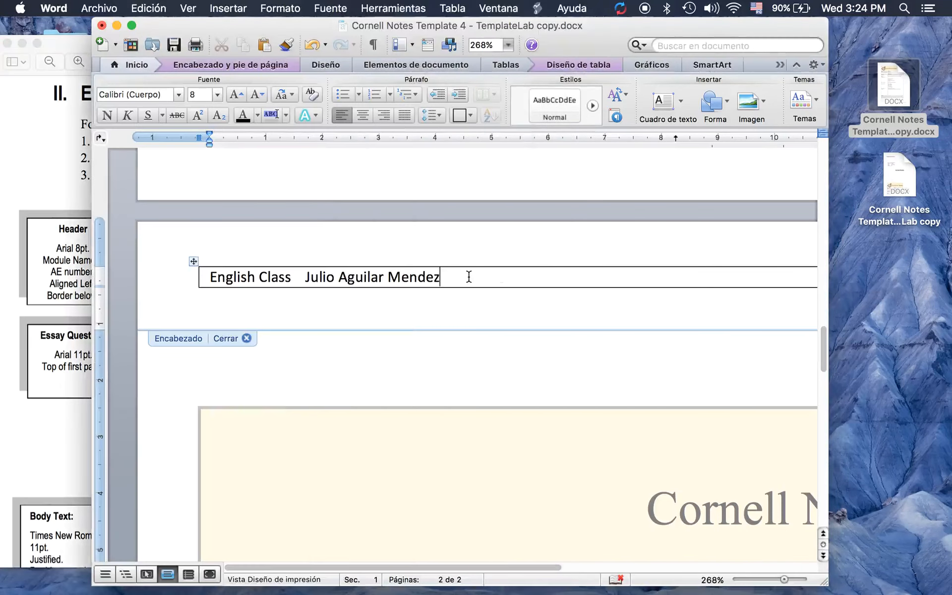
# Split the student ID into its own header cell, zoom out to 164%, and remove the extra space before the name
pyautogui.scroll(15, 474, 276)
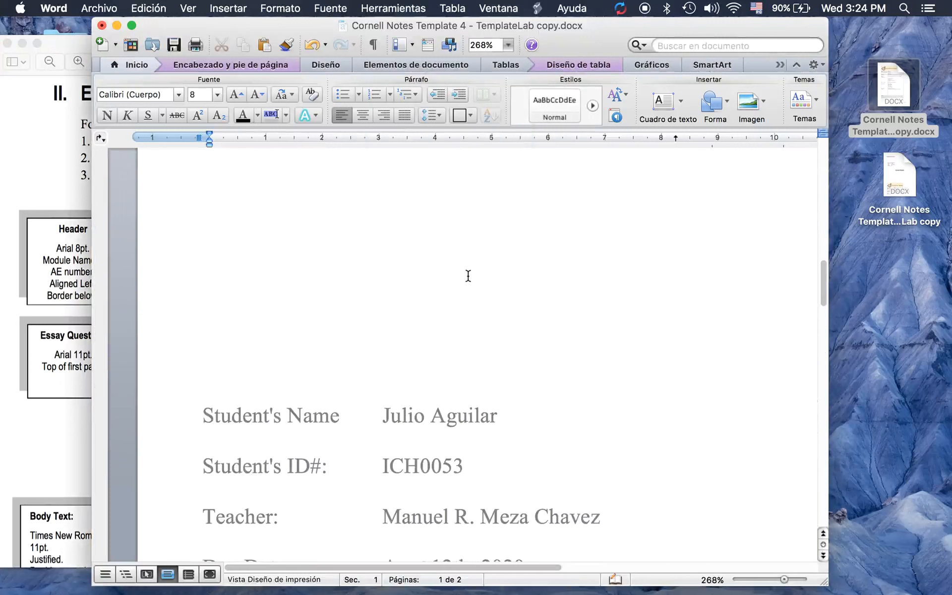
pyautogui.scroll(-15, 468, 287)
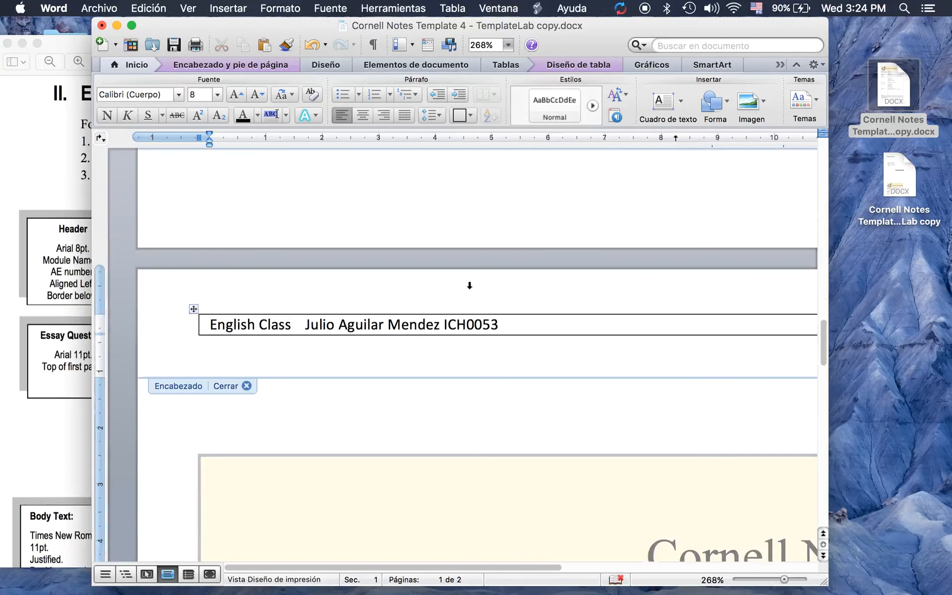
pyautogui.click(307, 324)
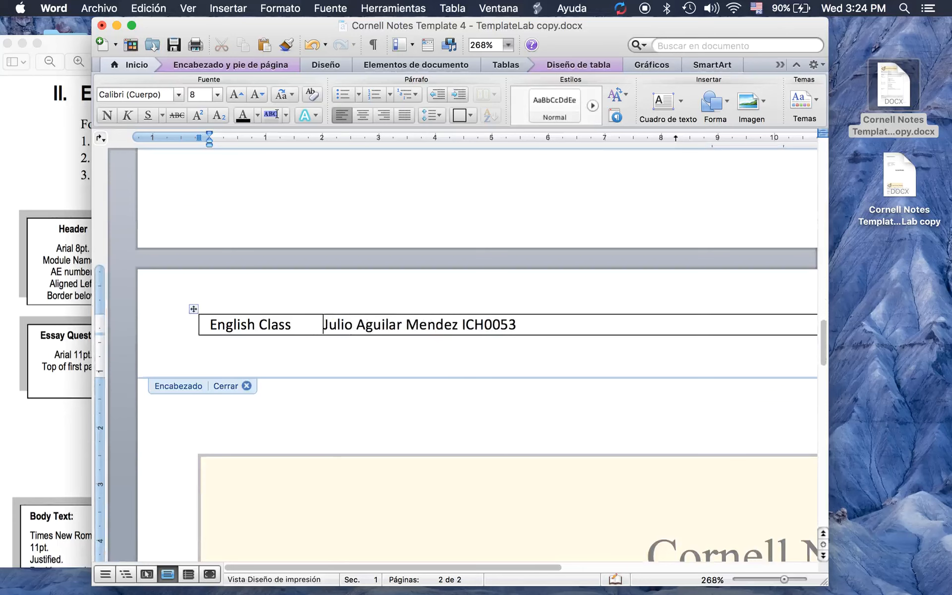
pyautogui.moveTo(785, 579); pyautogui.dragTo(778, 581)
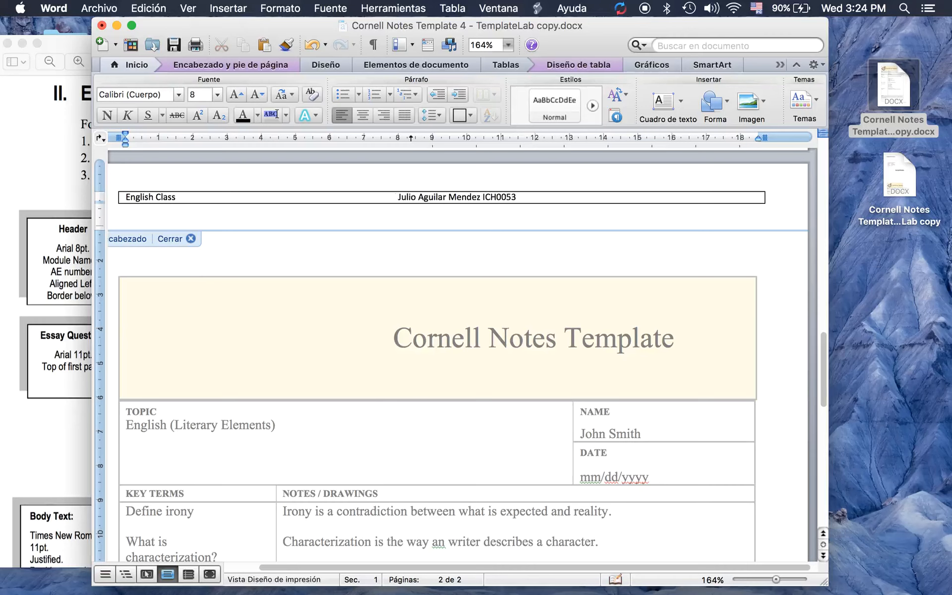
pyautogui.press('BackSpace')
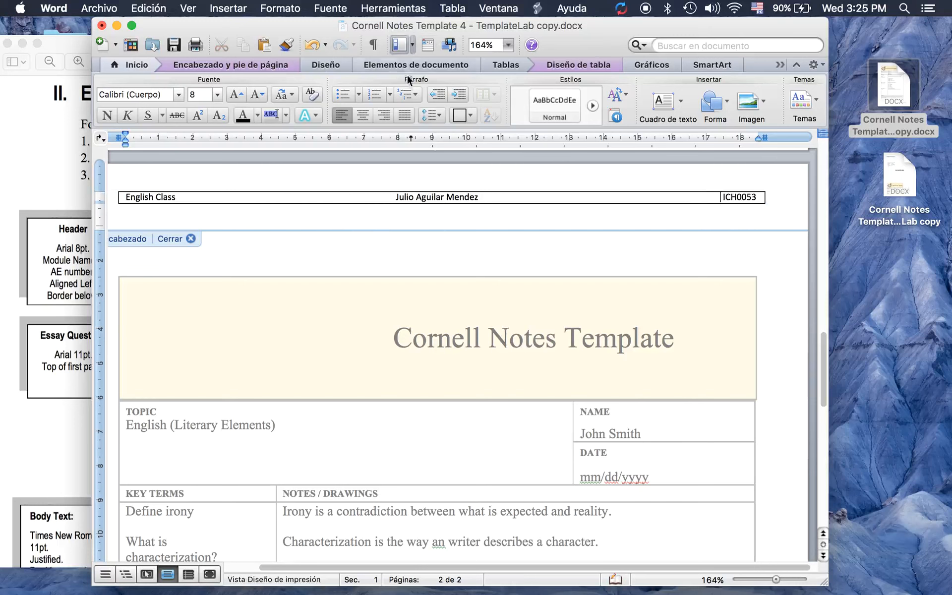
# Remove the header table's right (Derecha) and left (Izquierda) borders
pyautogui.click(470, 115)
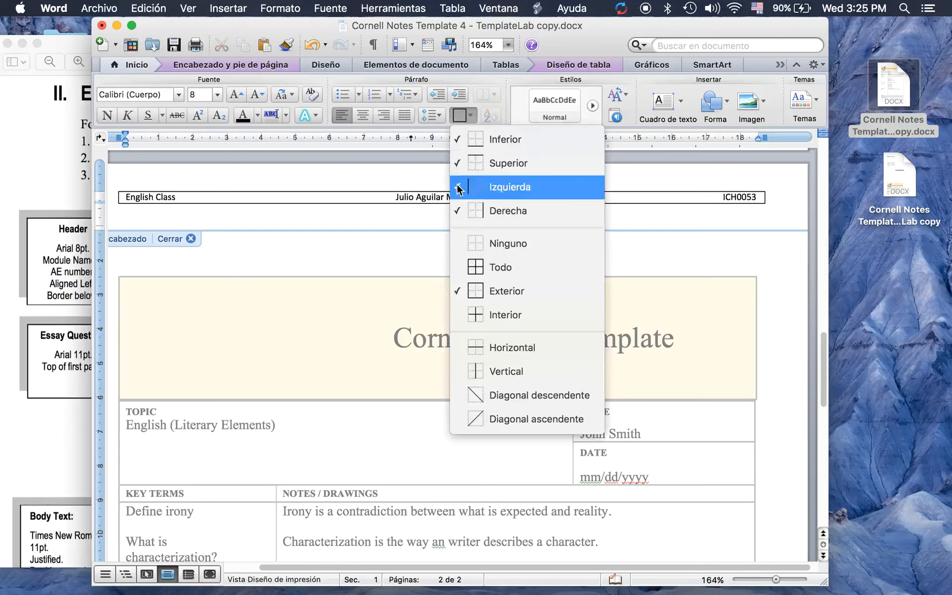
pyautogui.click(476, 211)
pyautogui.click(471, 117)
pyautogui.click(480, 188)
# Turn off the top border, keep the bottom (Inferior) line, and bring the Preview style manual forward
pyautogui.click(468, 115)
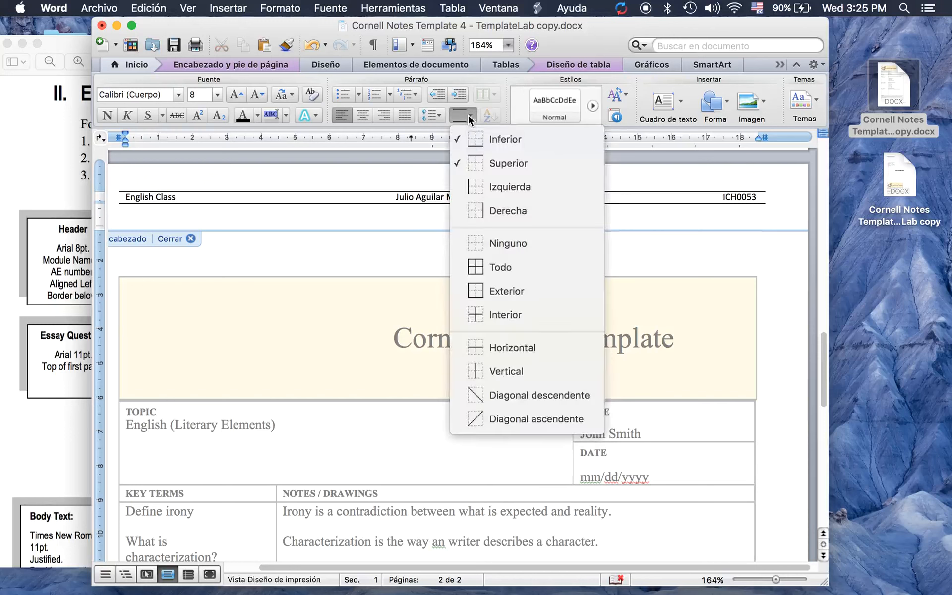
pyautogui.click(471, 136)
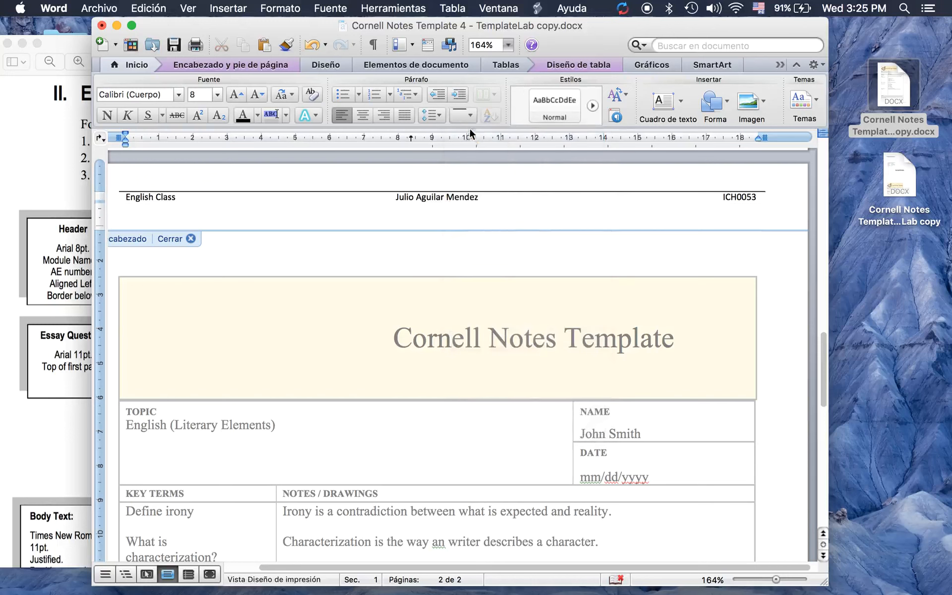
pyautogui.click(467, 113)
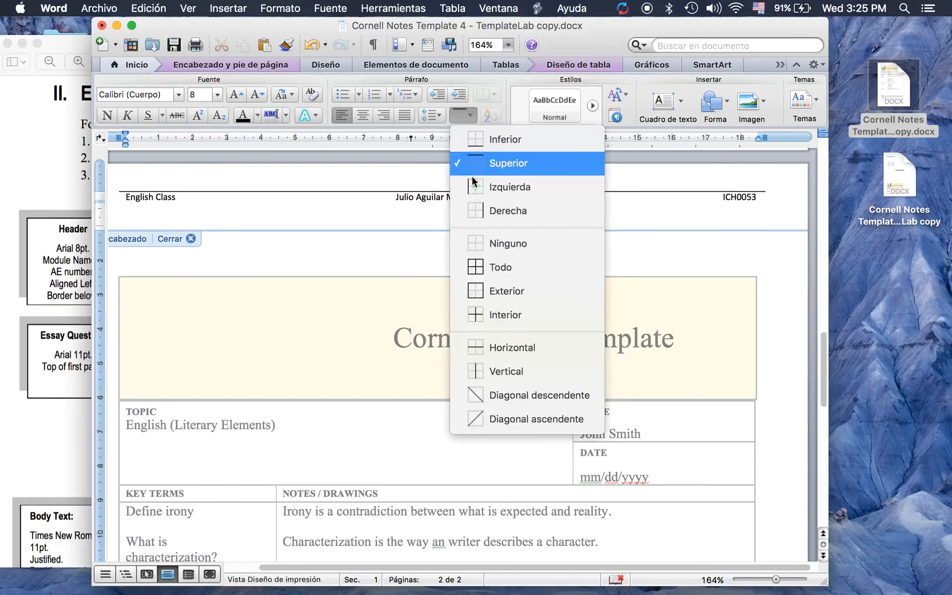
pyautogui.click(475, 140)
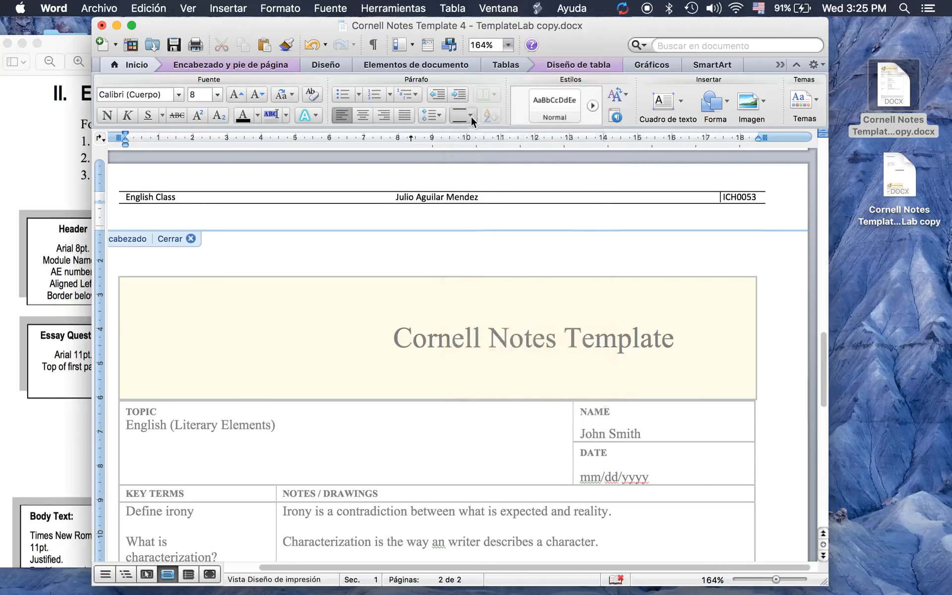
pyautogui.click(471, 116)
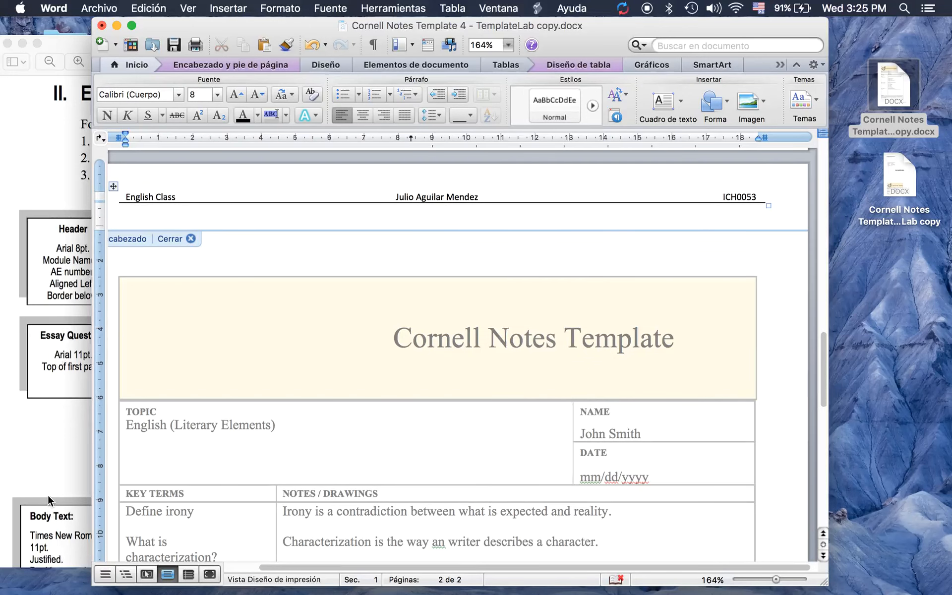
pyautogui.click(51, 443)
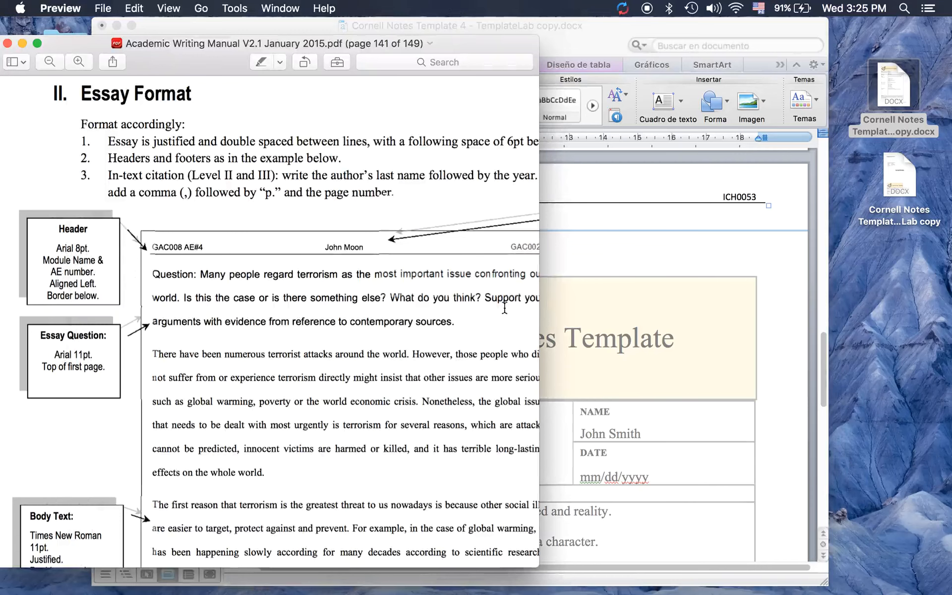
# Set the whole page-2 header row in Arial
pyautogui.click(609, 285)
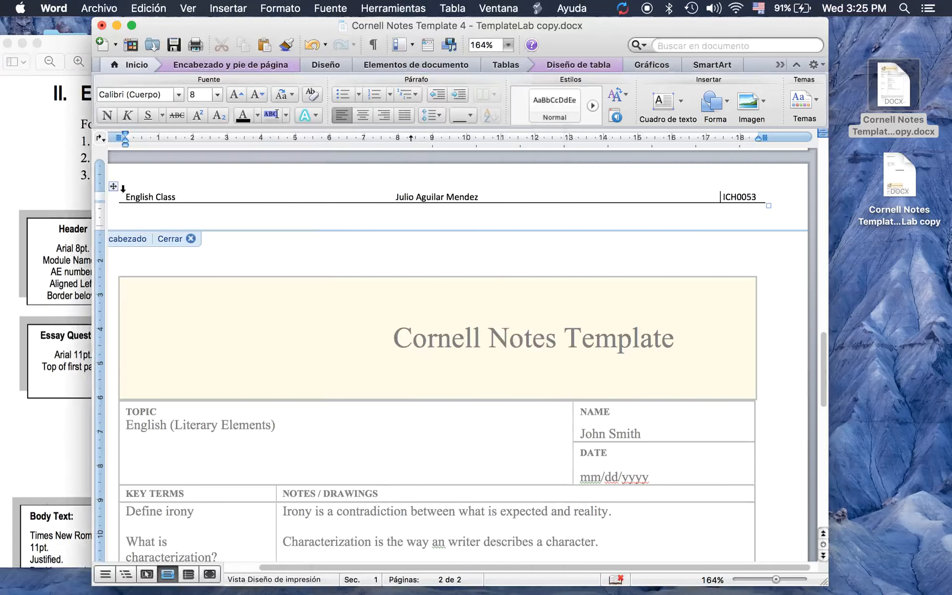
pyautogui.click(115, 188)
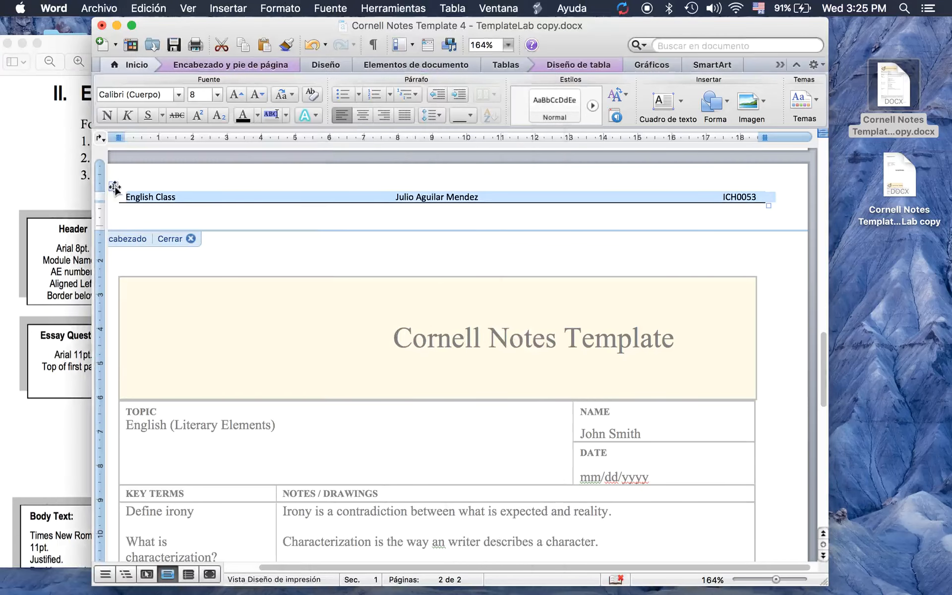
pyautogui.click(179, 94)
pyautogui.click(179, 95)
pyautogui.click(178, 95)
pyautogui.click(126, 212)
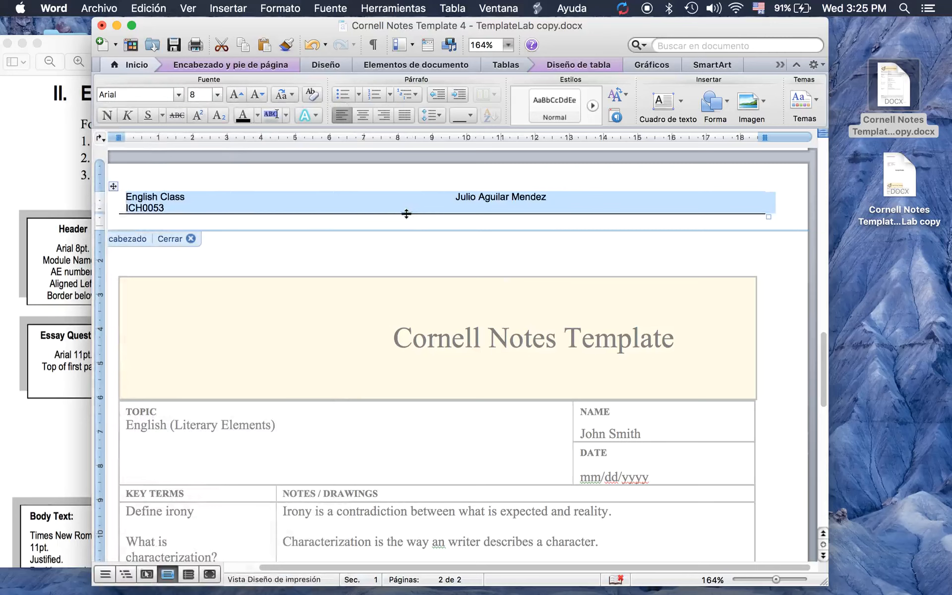
pyautogui.click(456, 197)
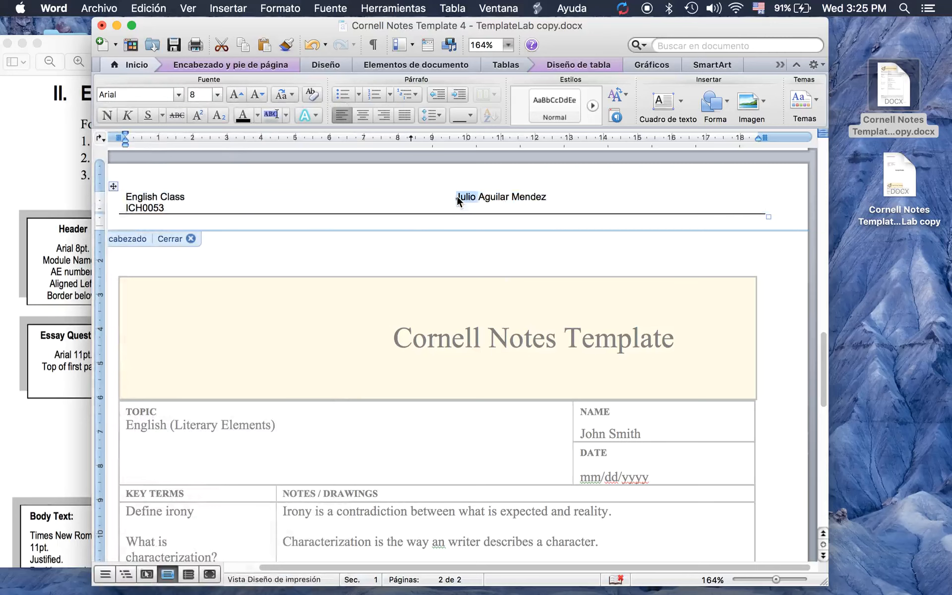
pyautogui.press('BackSpace')
pyautogui.press('BackSpace')
pyautogui.press('BackSpace')
pyautogui.press('BackSpace')
pyautogui.press('BackSpace')
pyautogui.press('BackSpace')
pyautogui.press('BackSpace')
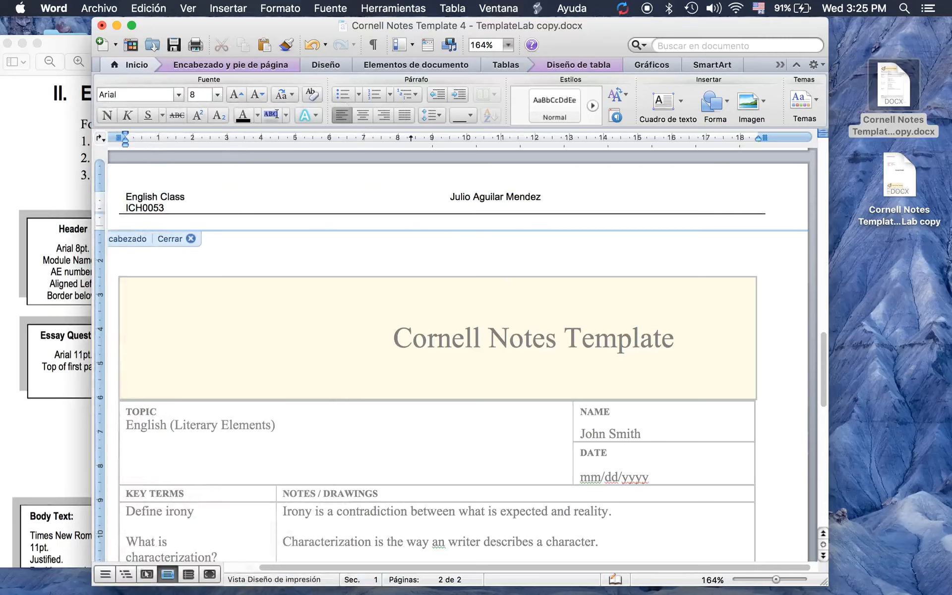
pyautogui.press('BackSpace')
pyautogui.press('BackSpace')
pyautogui.press('BackSpace')
pyautogui.press('BackSpace')
pyautogui.press('BackSpace')
pyautogui.press('BackSpace')
pyautogui.press('BackSpace')
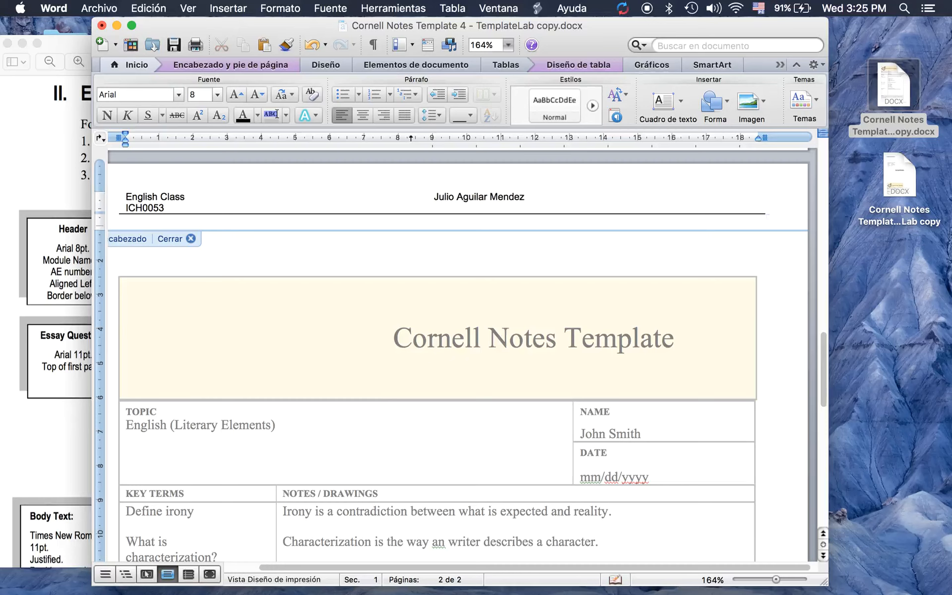
pyautogui.press('BackSpace')
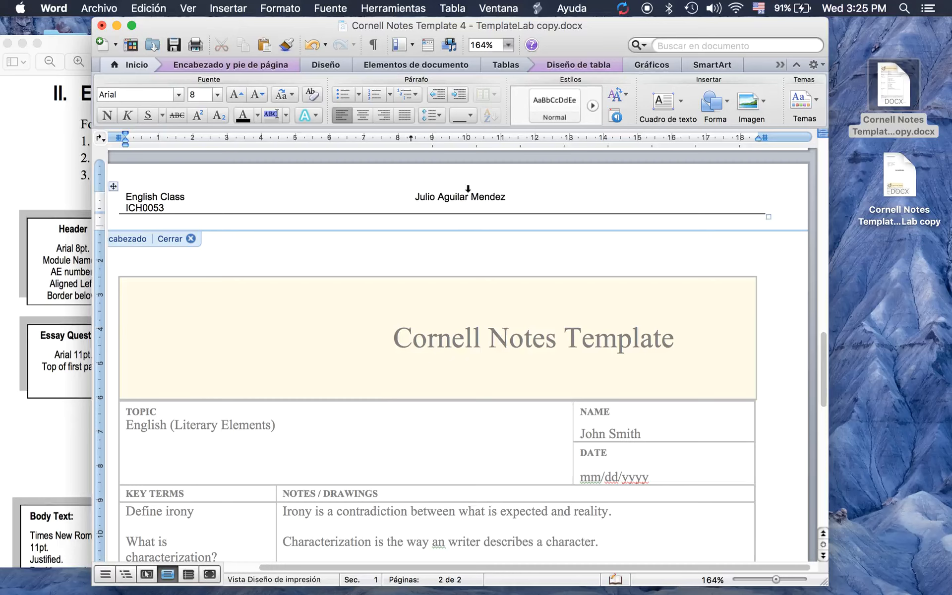
pyautogui.click(124, 208)
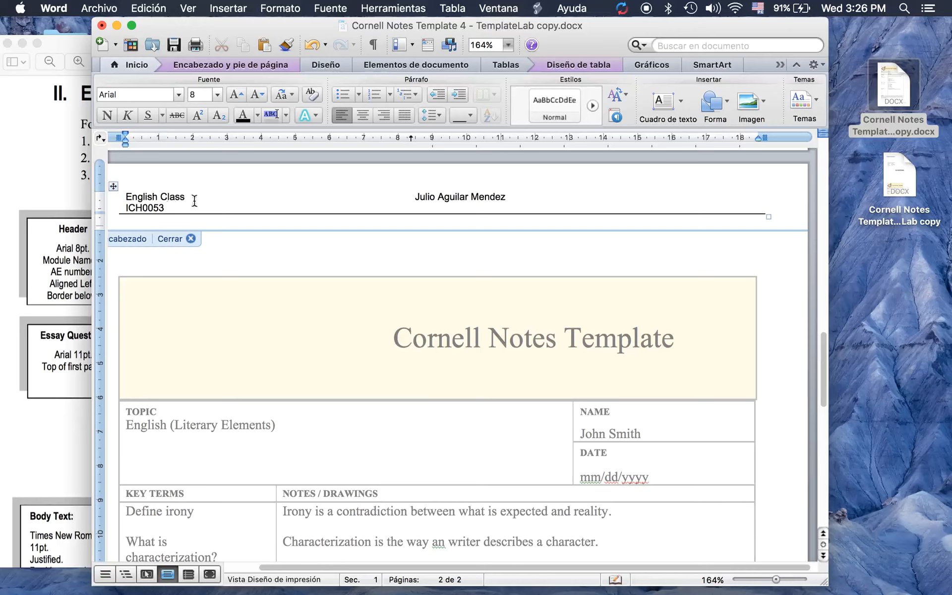
pyautogui.click(415, 199)
pyautogui.press('BackSpace')
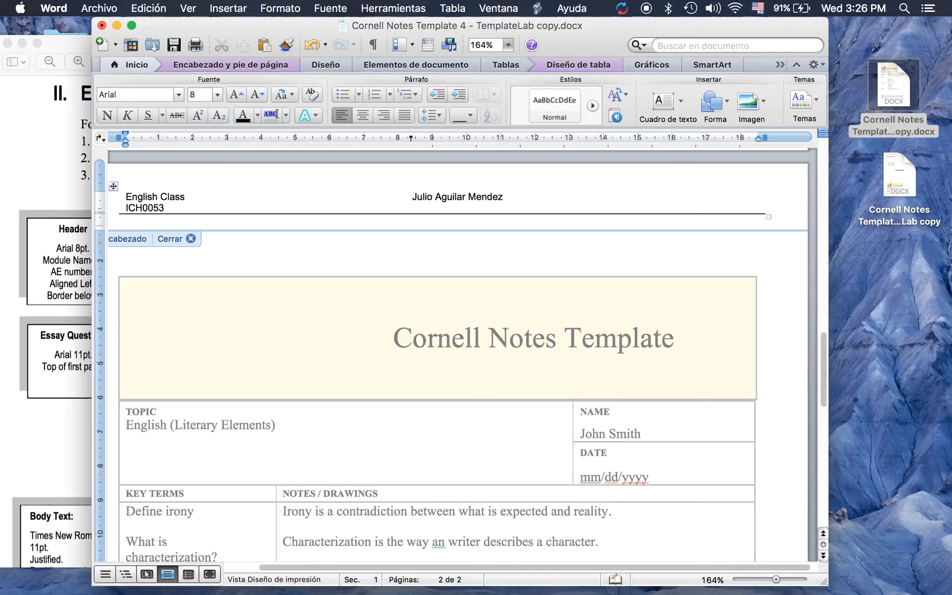
pyautogui.press('BackSpace')
pyautogui.press('BackSpace')
pyautogui.press('BackSpace')
pyautogui.press('BackSpace')
pyautogui.press('BackSpace')
pyautogui.press('BackSpace')
pyautogui.press('BackSpace')
pyautogui.press('BackSpace')
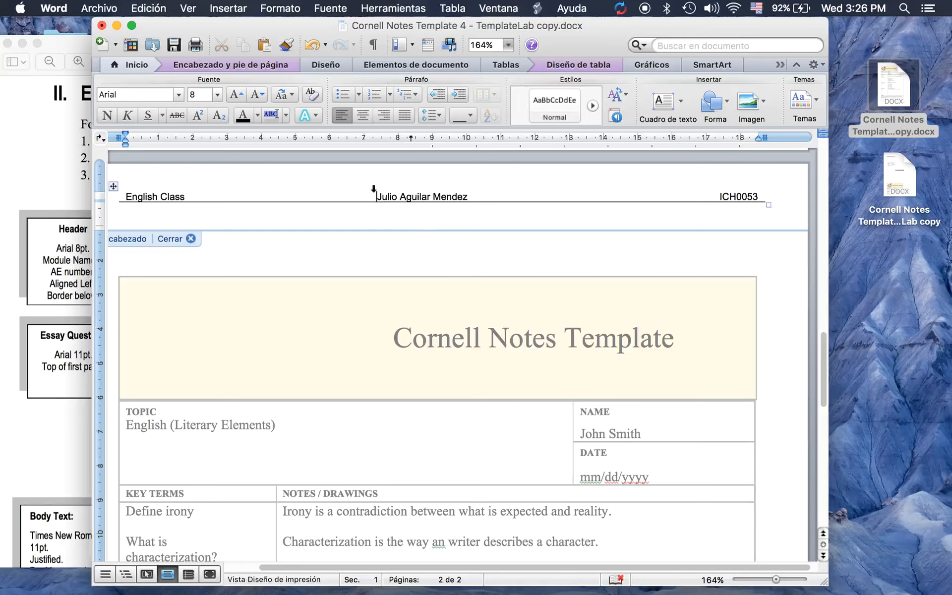
# Set the header line spacing to 1.15, checking against the PDF style manual
pyautogui.click(432, 115)
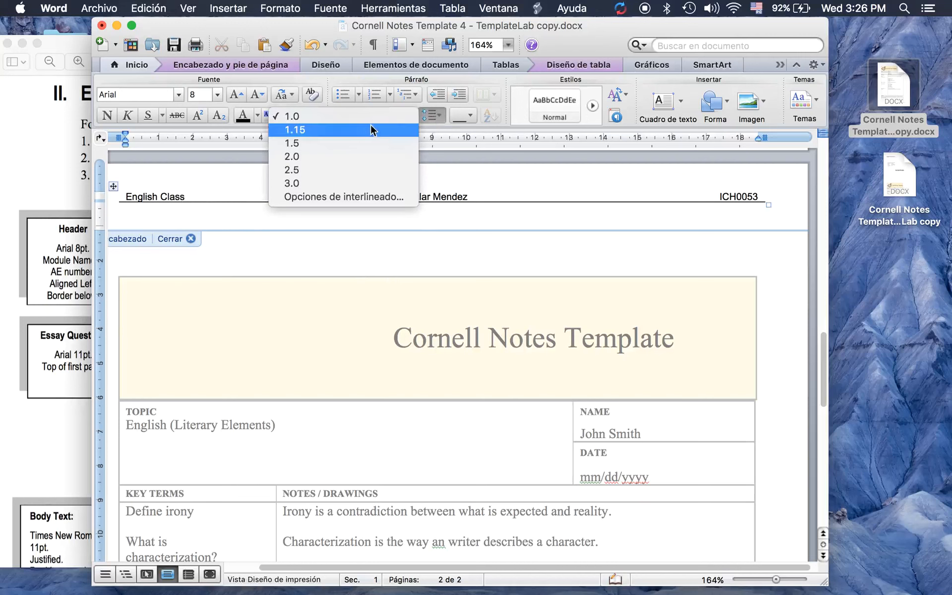
pyautogui.click(352, 128)
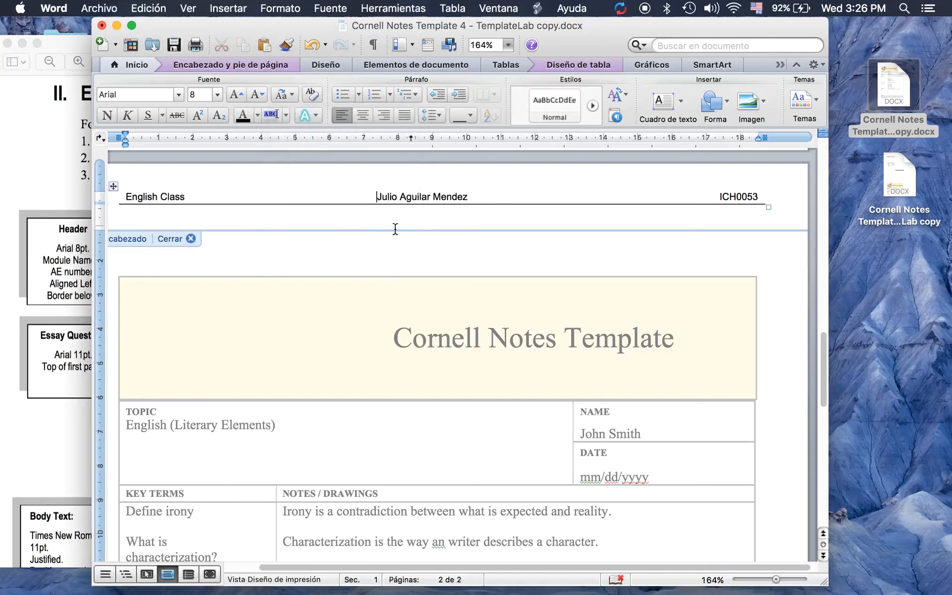
pyautogui.click(75, 319)
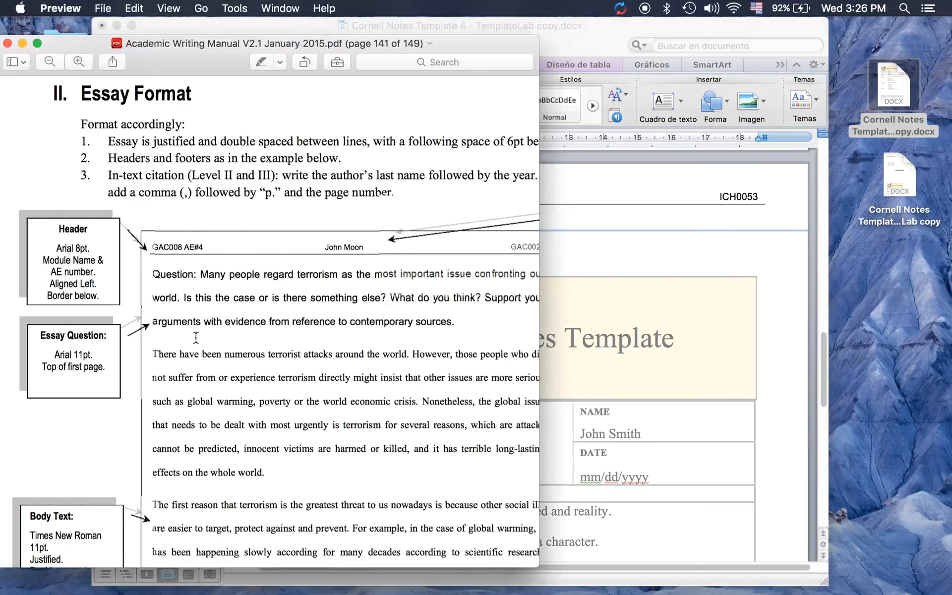
pyautogui.click(617, 240)
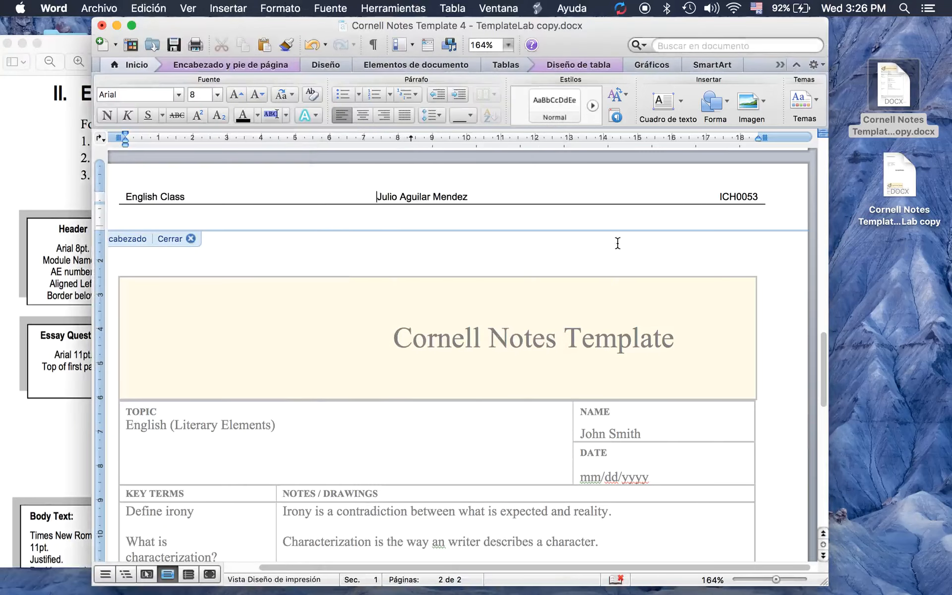
# Close the header with Cerrar and start editing the empty footer at the bottom of page 1
pyautogui.click(169, 238)
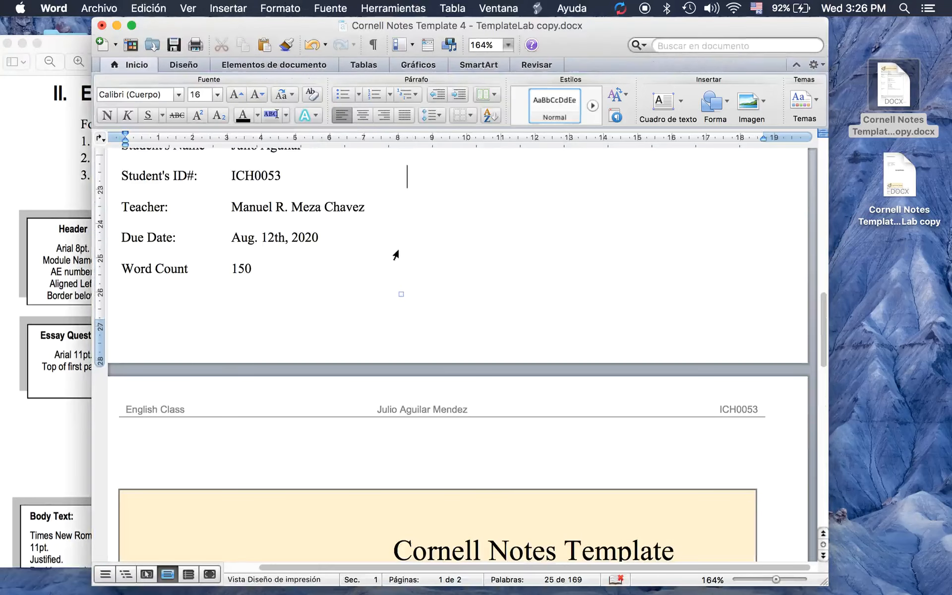
pyautogui.scroll(5, 395, 255)
pyautogui.scroll(10, 396, 255)
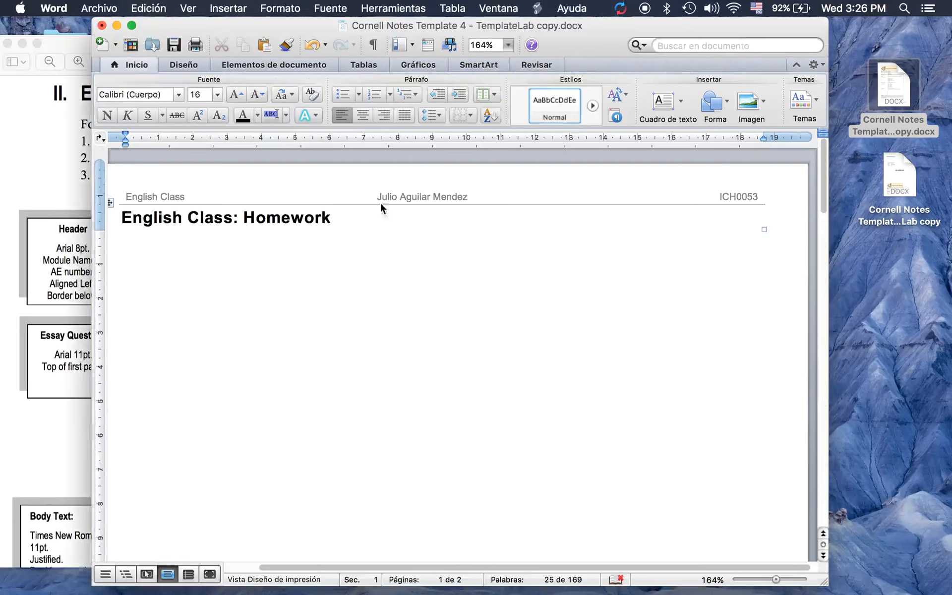
pyautogui.scroll(-15, 387, 279)
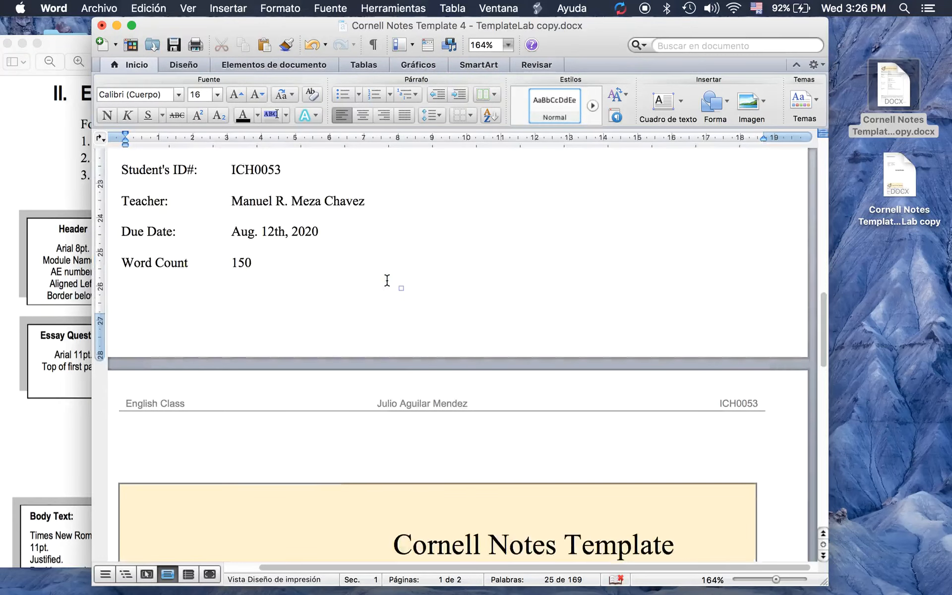
pyautogui.scroll(-15, 387, 281)
pyautogui.scroll(10, 387, 280)
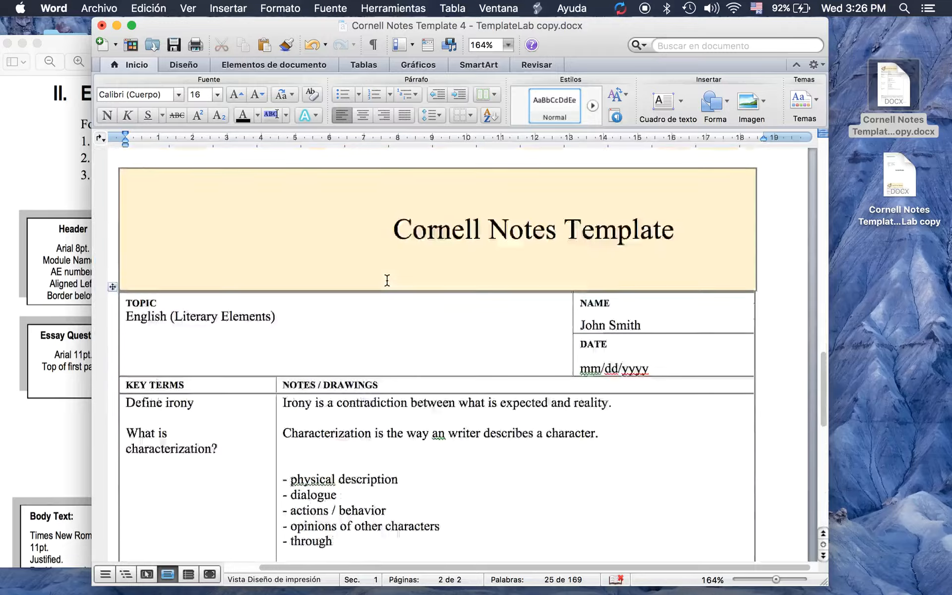
pyautogui.scroll(5, 386, 280)
pyautogui.doubleClick(373, 297)
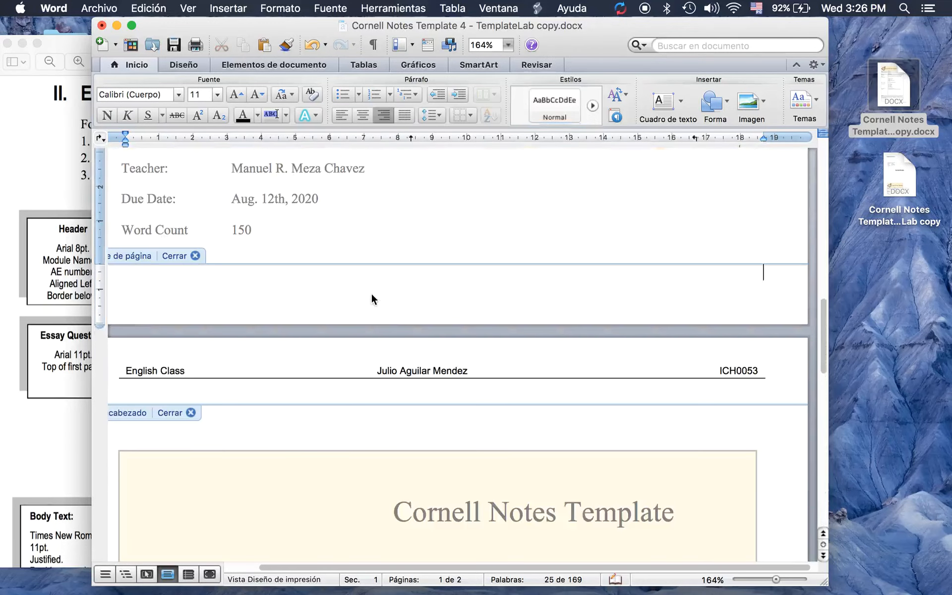
pyautogui.doubleClick(355, 289)
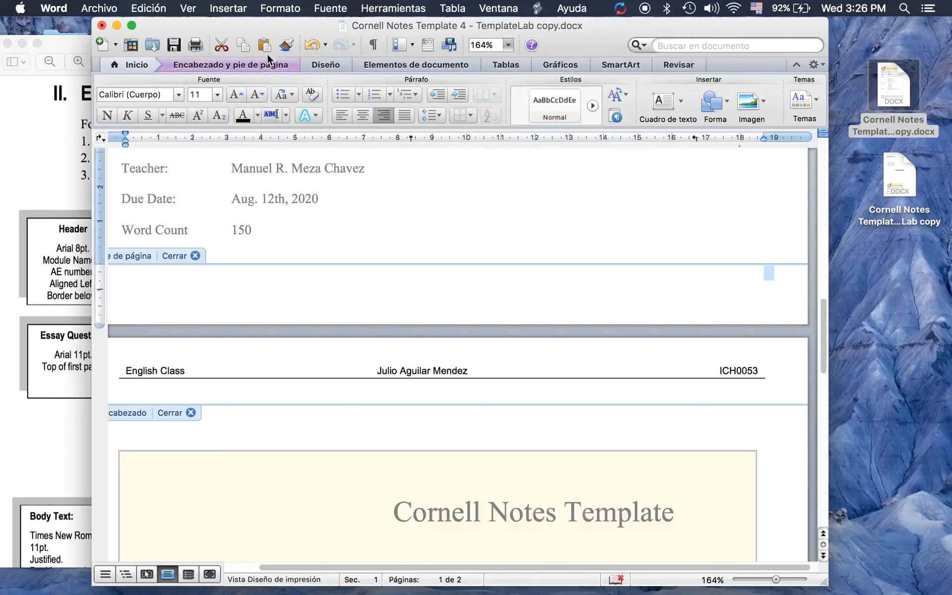
# Insert a 1x1 table into the page-1 footer via Tablas > Nuevo
pyautogui.click(497, 65)
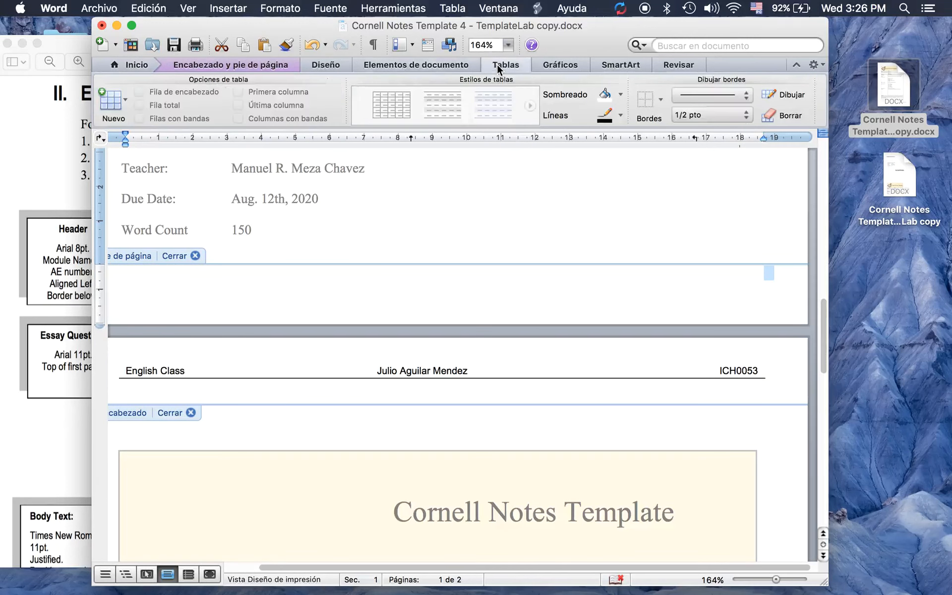
pyautogui.click(122, 103)
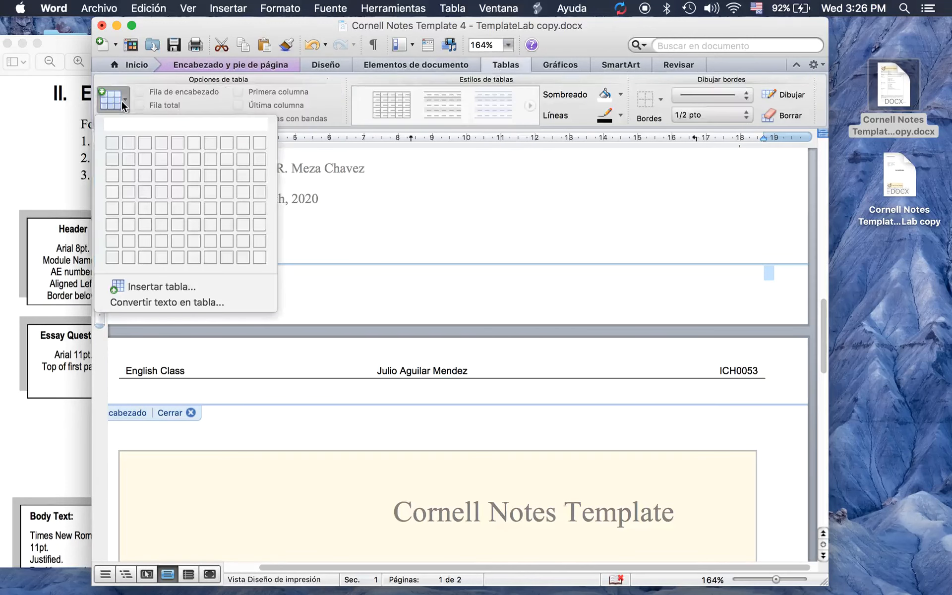
pyautogui.click(112, 143)
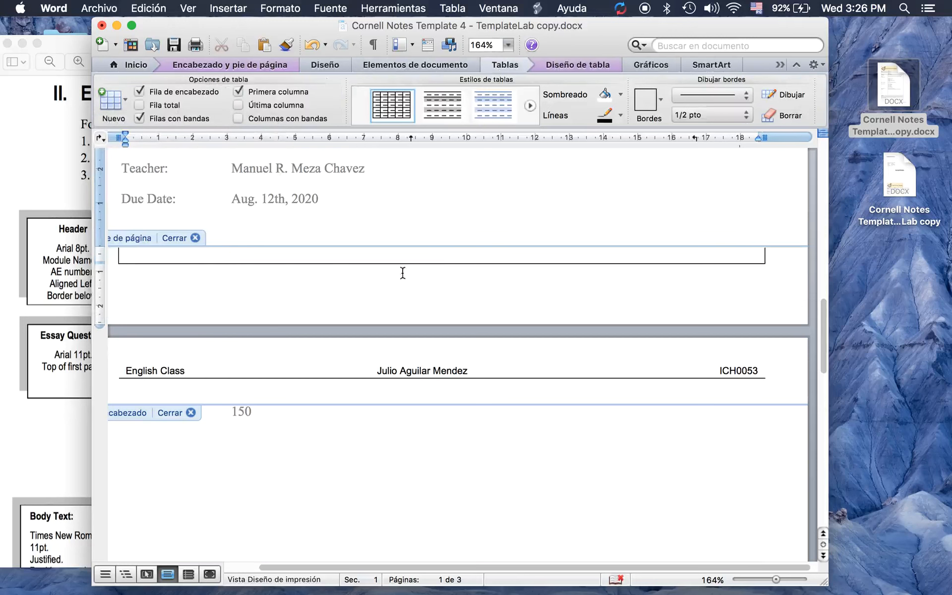
pyautogui.click(113, 253)
pyautogui.click(136, 253)
# Start the due date in the footer cell, typing 12/08/
pyautogui.click(34, 299)
pyautogui.scroll(-15, 34, 299)
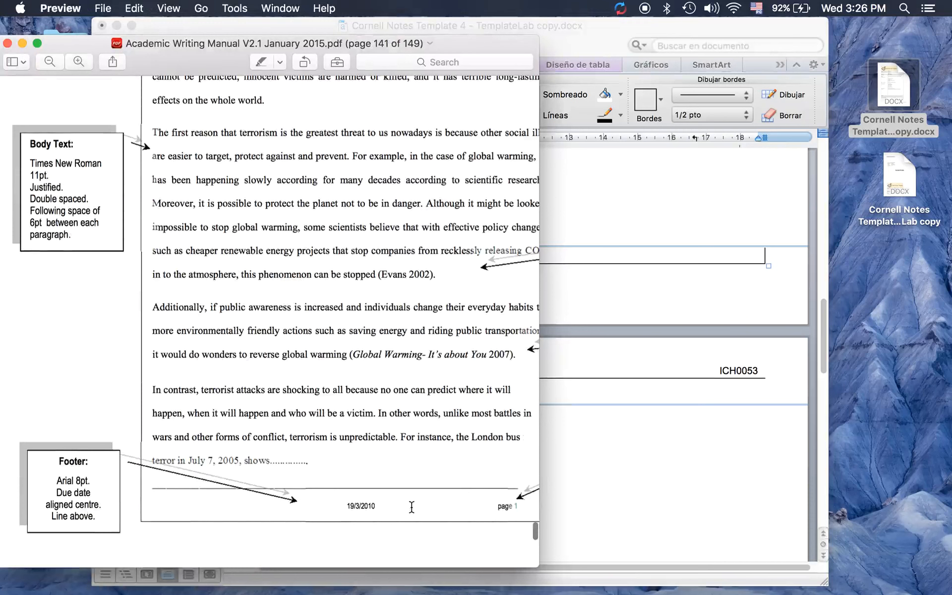
pyautogui.click(592, 254)
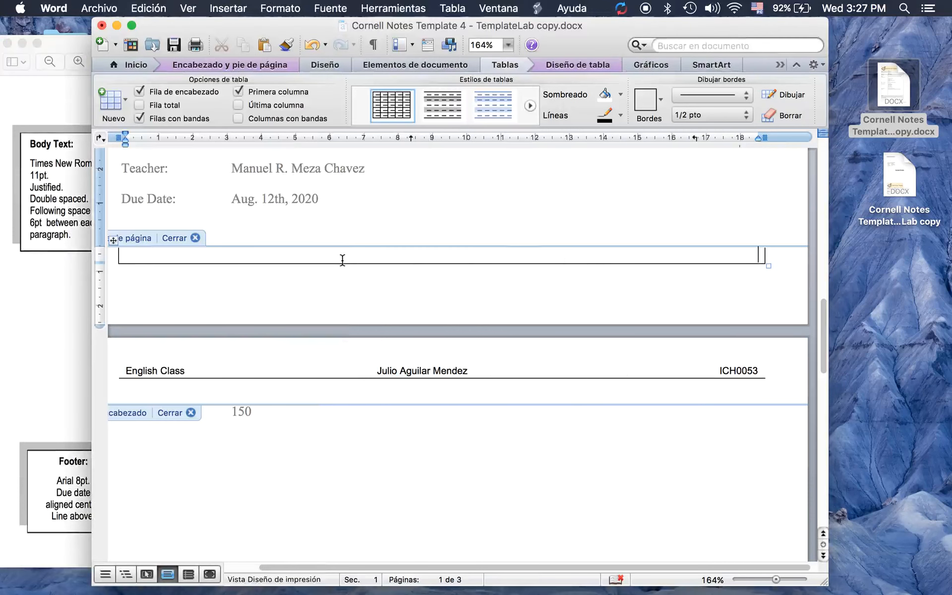
pyautogui.write('12/08/')
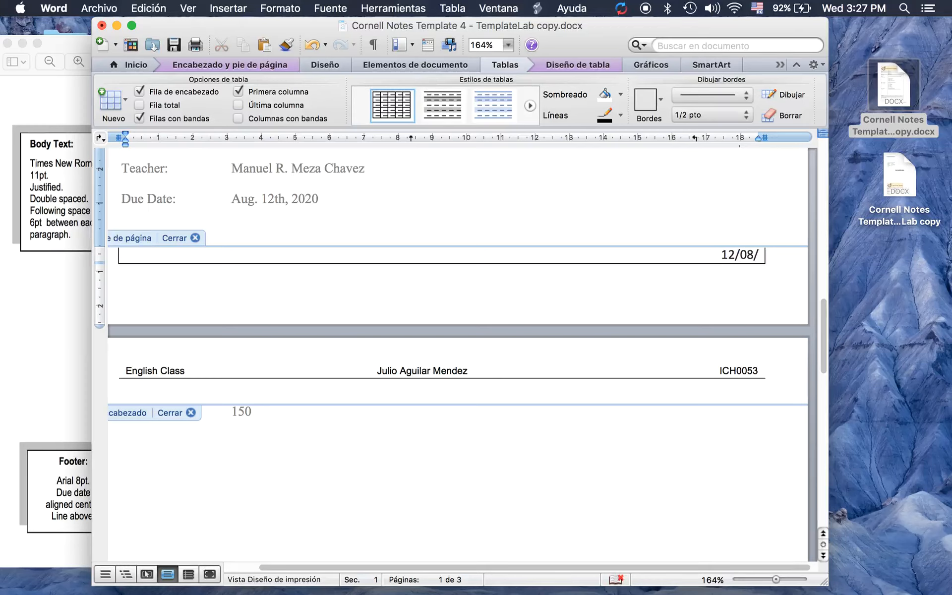
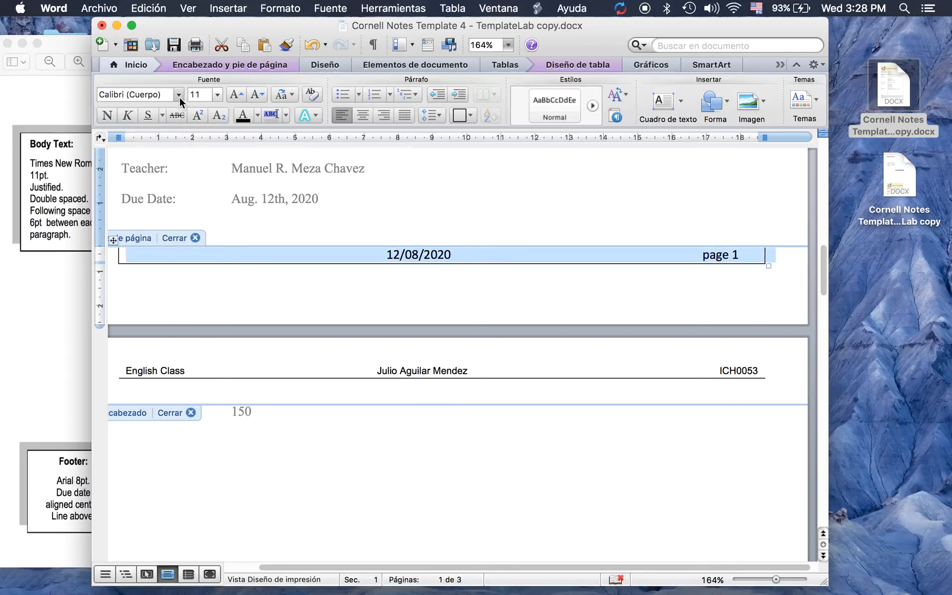
# Set the footer date and page text to Arial, 8 pt
pyautogui.click(141, 191)
pyautogui.click(219, 95)
pyautogui.click(215, 112)
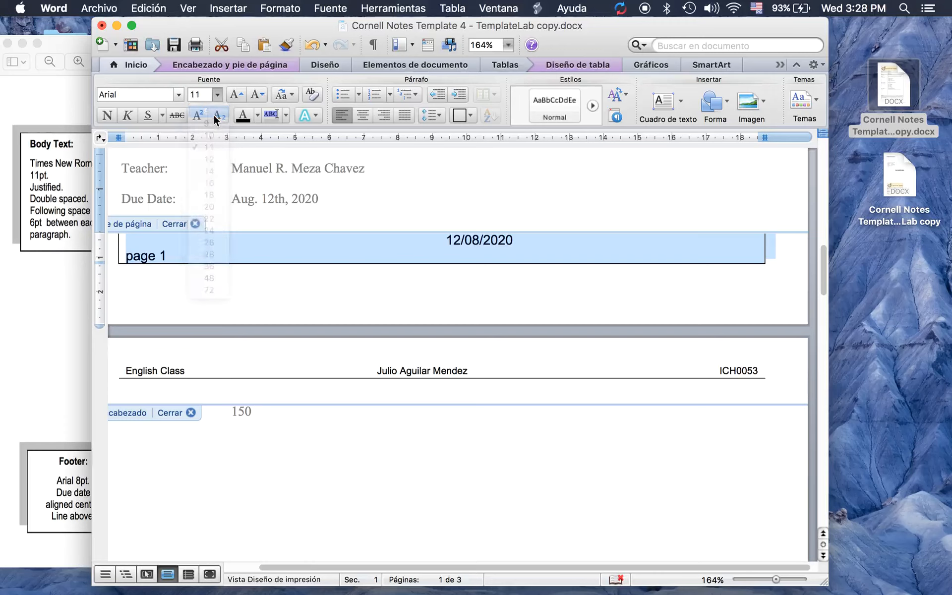
# Remove the bottom border from the footer table row
pyautogui.click(361, 258)
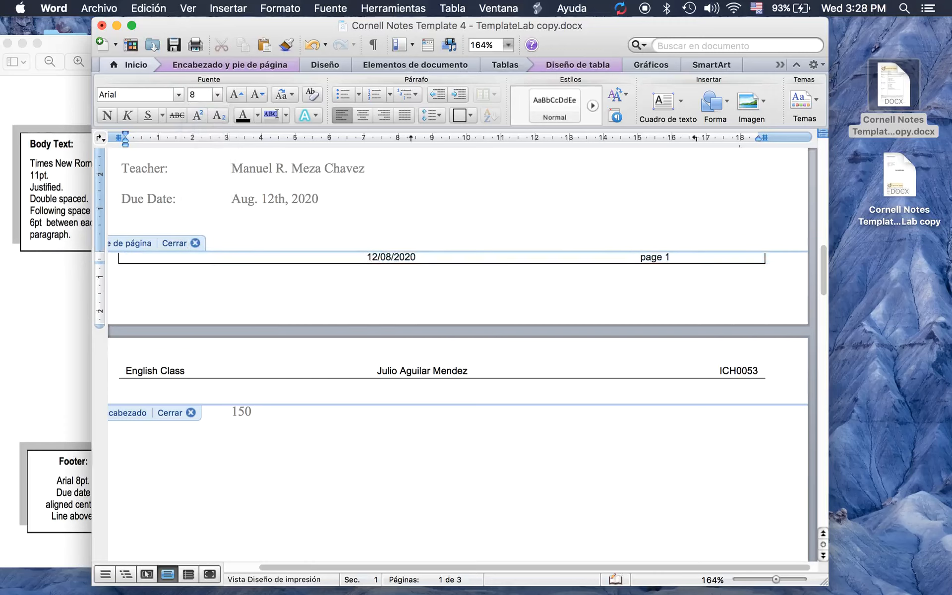
pyautogui.click(672, 257)
pyautogui.moveTo(114, 246); pyautogui.dragTo(121, 279)
pyautogui.click(470, 116)
pyautogui.click(505, 140)
pyautogui.click(470, 115)
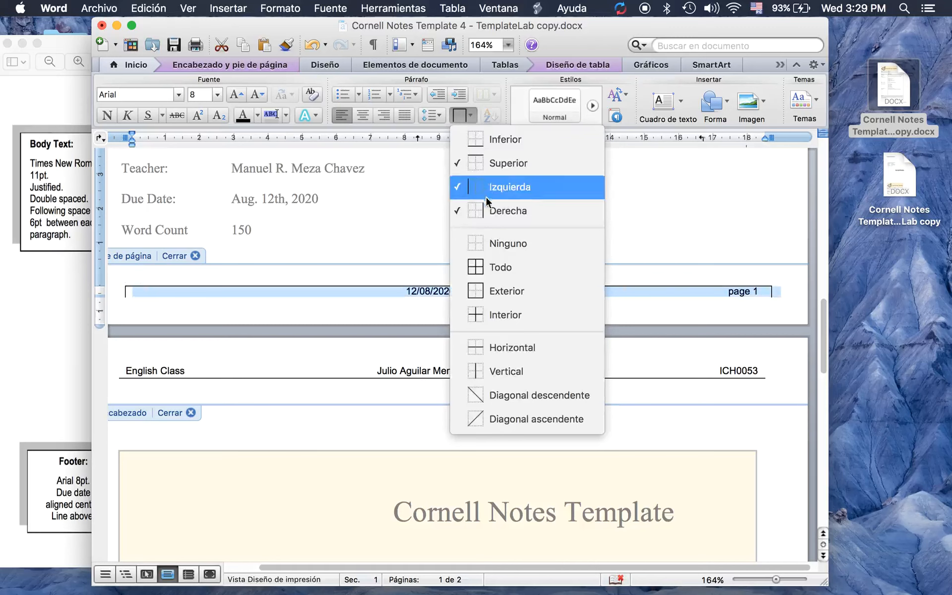
# Remove the footer table's left and right borders
pyautogui.click(487, 191)
pyautogui.click(470, 115)
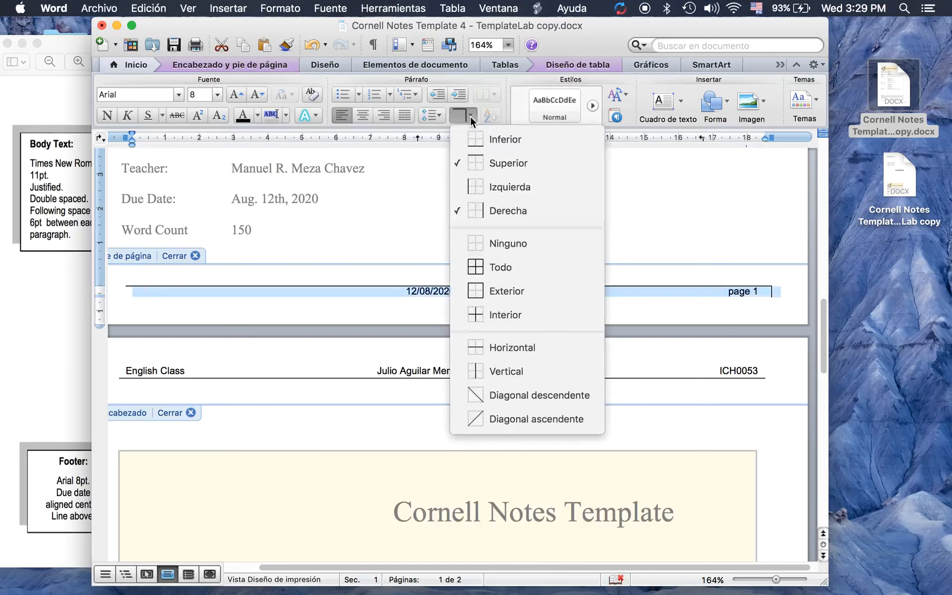
pyautogui.click(490, 207)
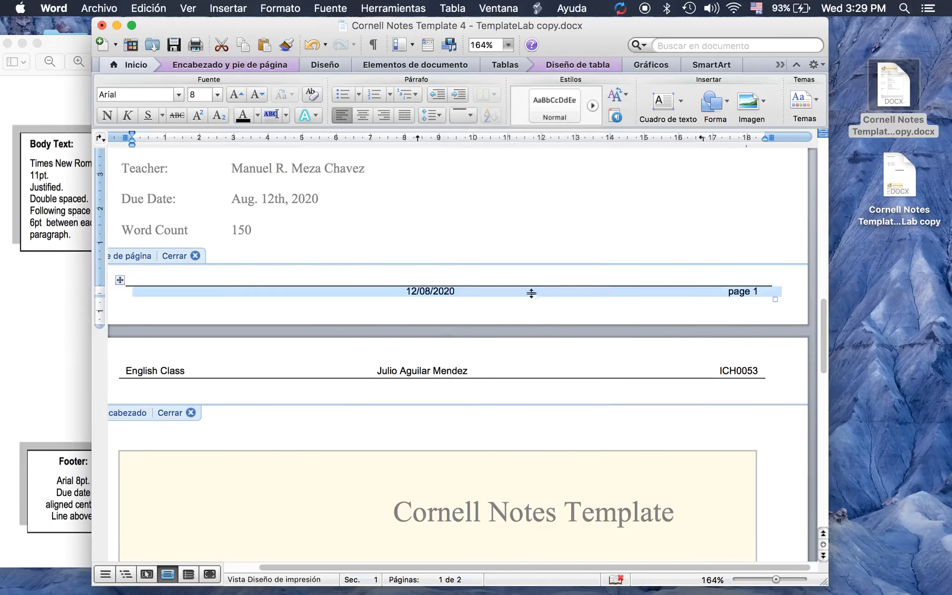
# Set the footer line spacing to 1.15 and finish editing the footer
pyautogui.click(431, 117)
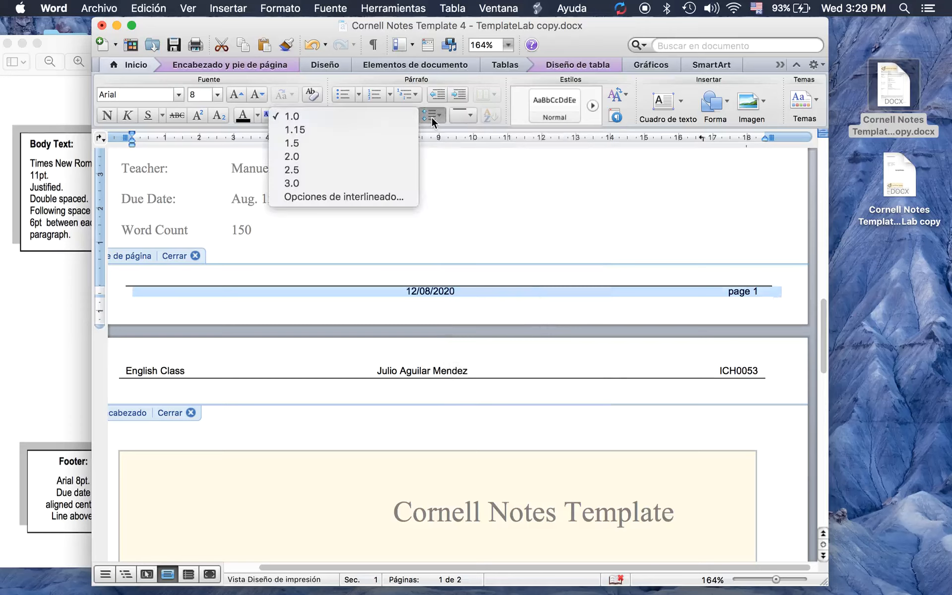
pyautogui.click(381, 132)
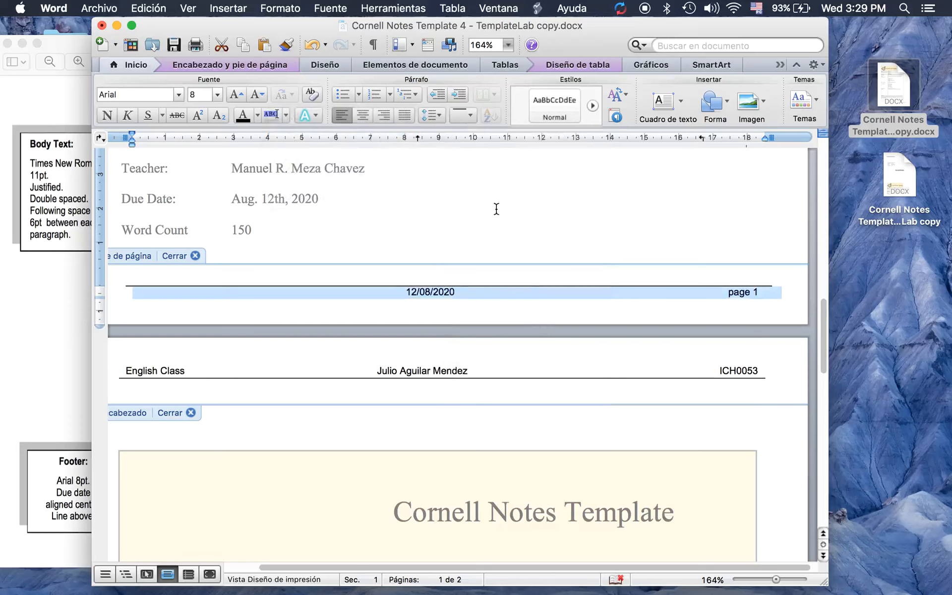
pyautogui.click(195, 256)
# Enable Primera página diferente so page 1 gets its own blank header
pyautogui.scroll(-15, 410, 251)
pyautogui.scroll(20, 410, 251)
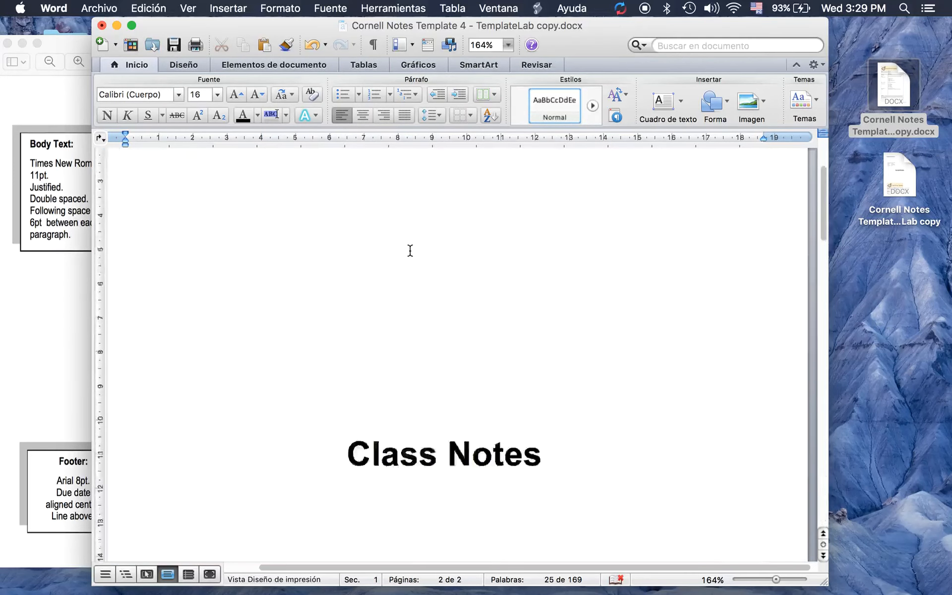
pyautogui.scroll(10, 410, 251)
pyautogui.doubleClick(361, 182)
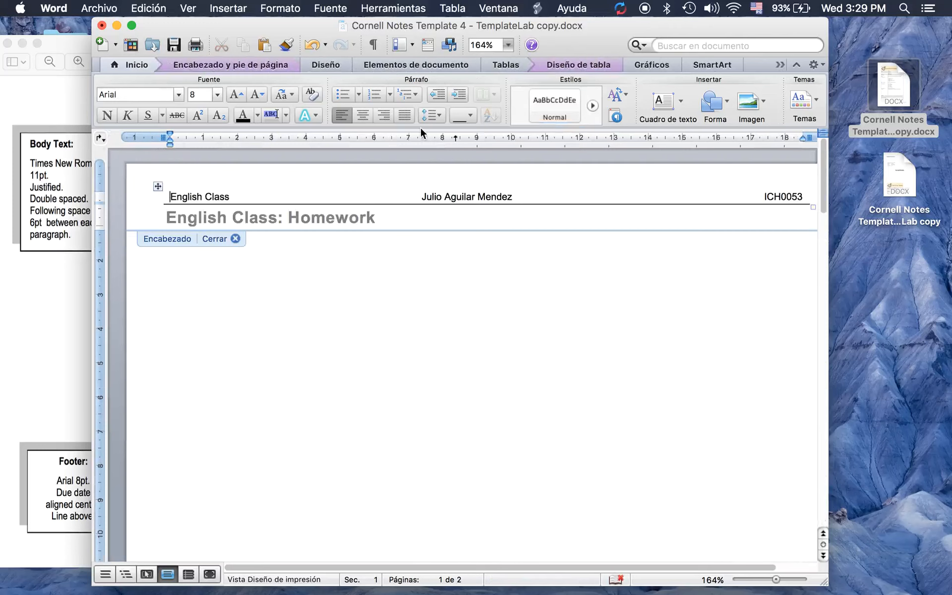
pyautogui.click(274, 65)
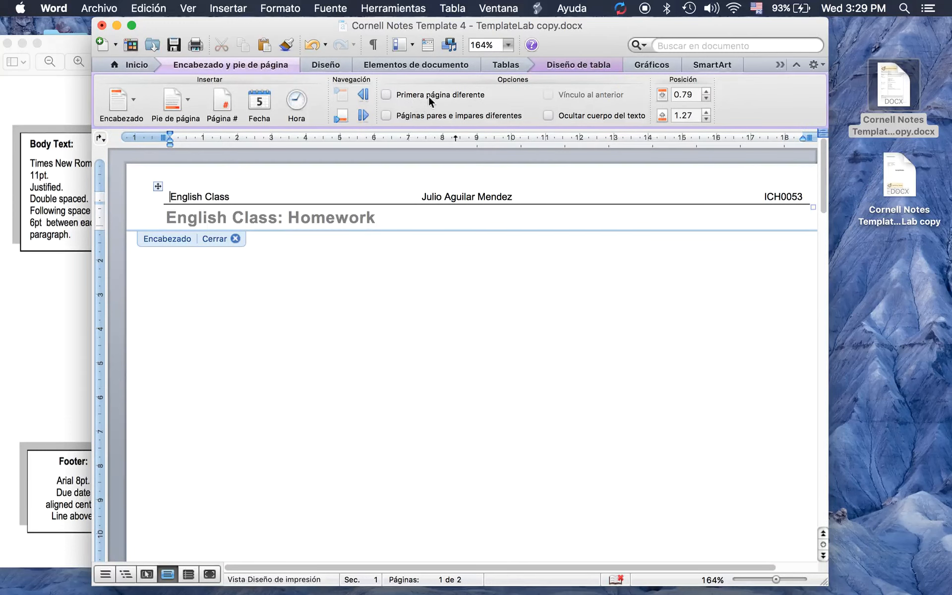
pyautogui.click(387, 95)
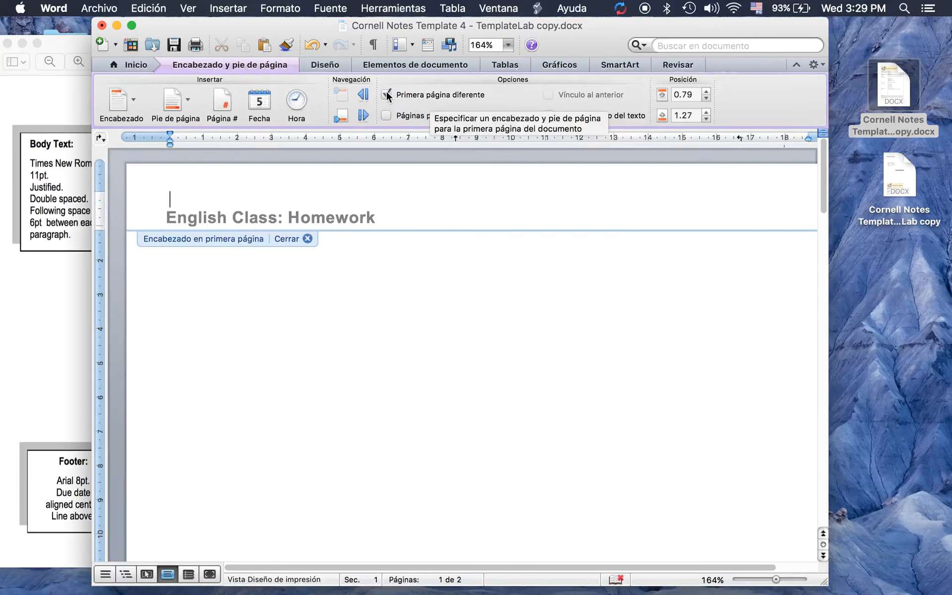
pyautogui.click(307, 238)
pyautogui.scroll(10, 399, 302)
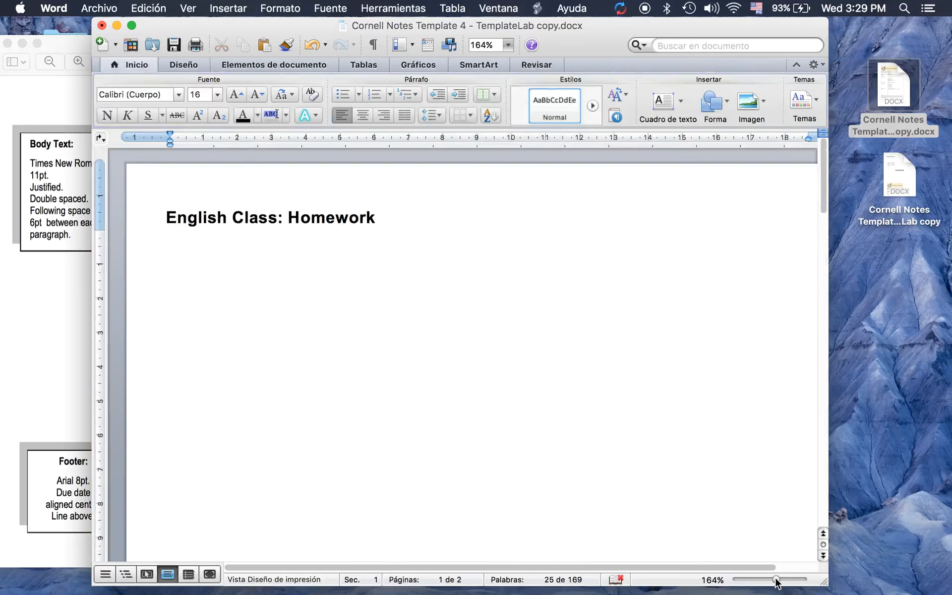
pyautogui.moveTo(777, 580); pyautogui.dragTo(766, 581)
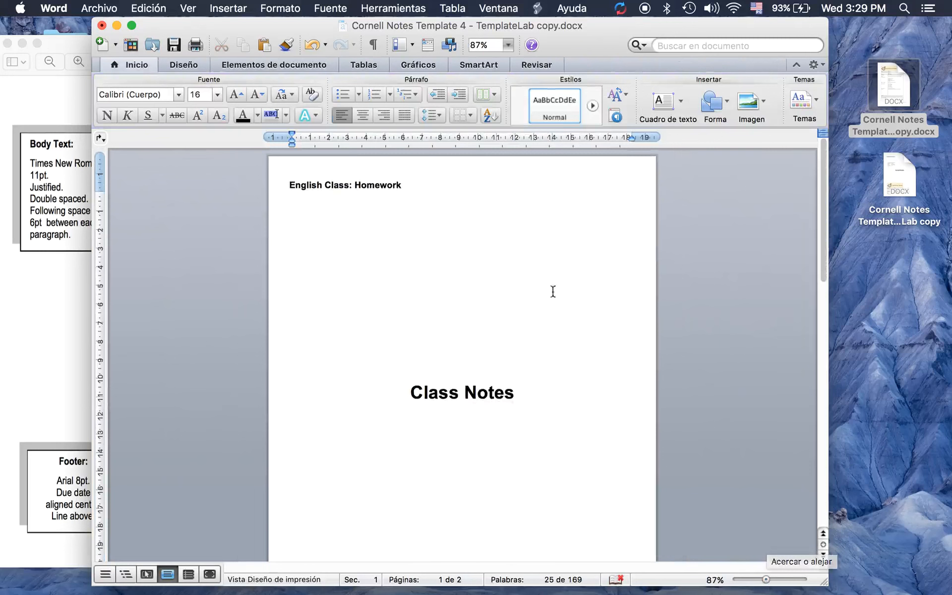
pyautogui.scroll(-6, 485, 273)
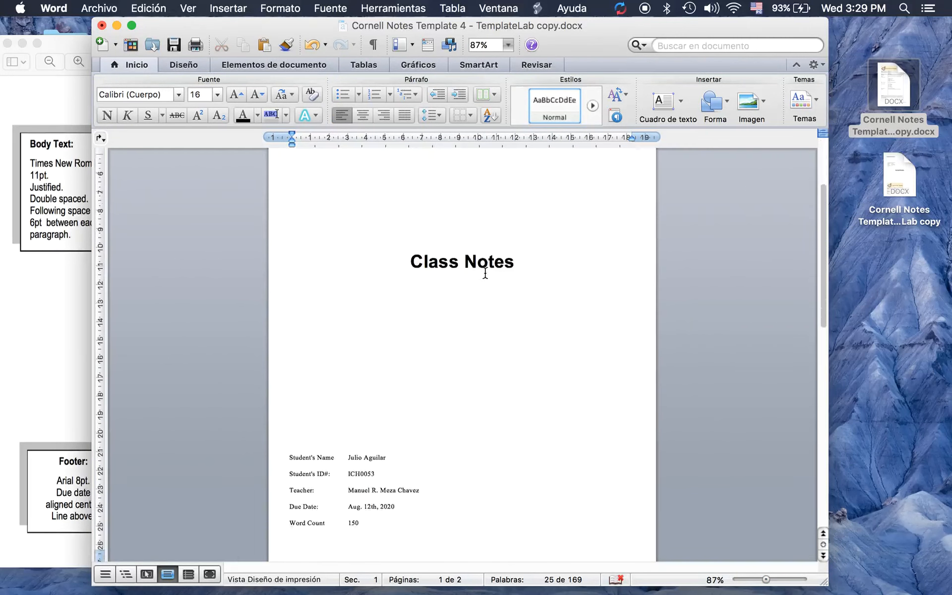
pyautogui.scroll(-12, 485, 272)
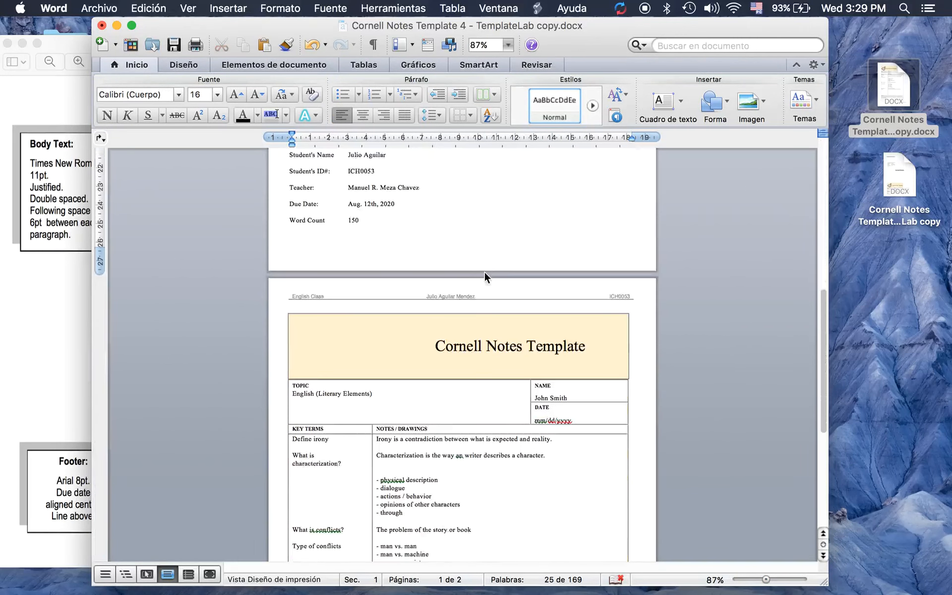
pyautogui.scroll(-4, 485, 275)
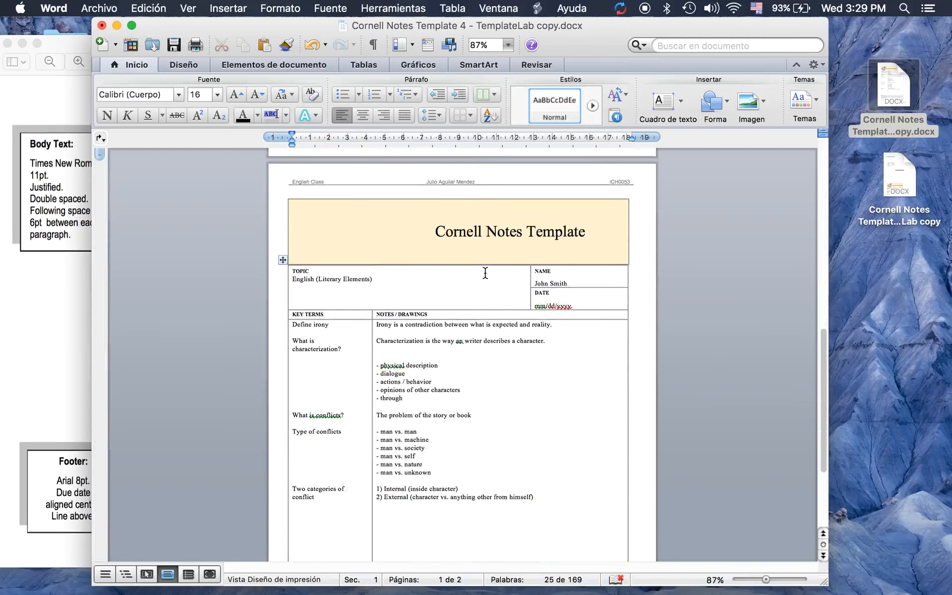
pyautogui.scroll(-7, 485, 273)
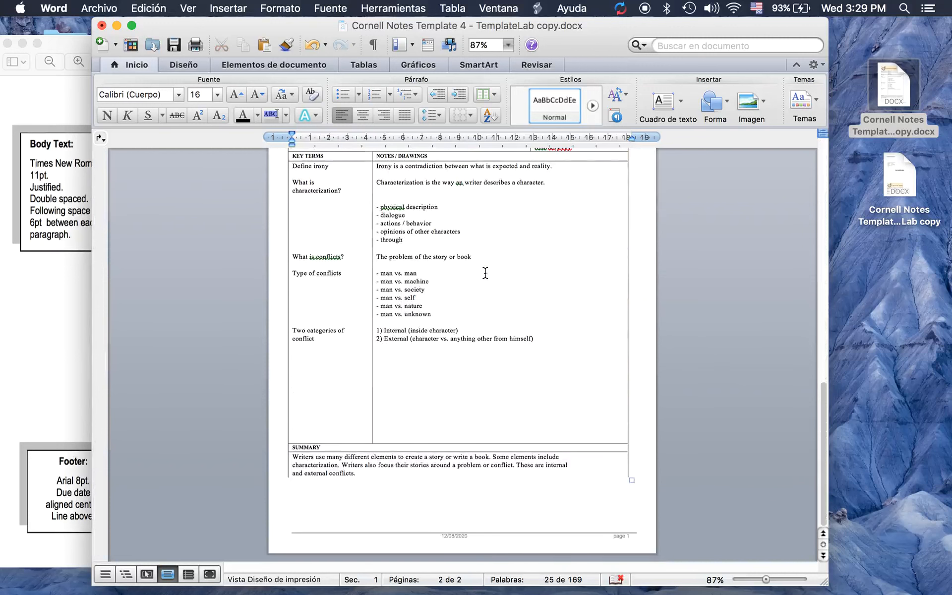
pyautogui.scroll(4, 485, 273)
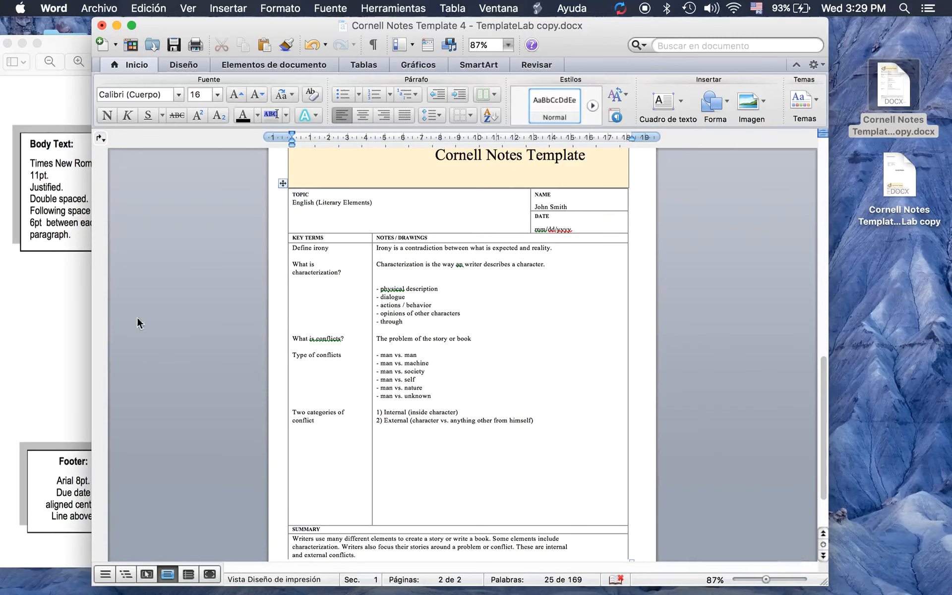
pyautogui.click(55, 329)
pyautogui.click(22, 43)
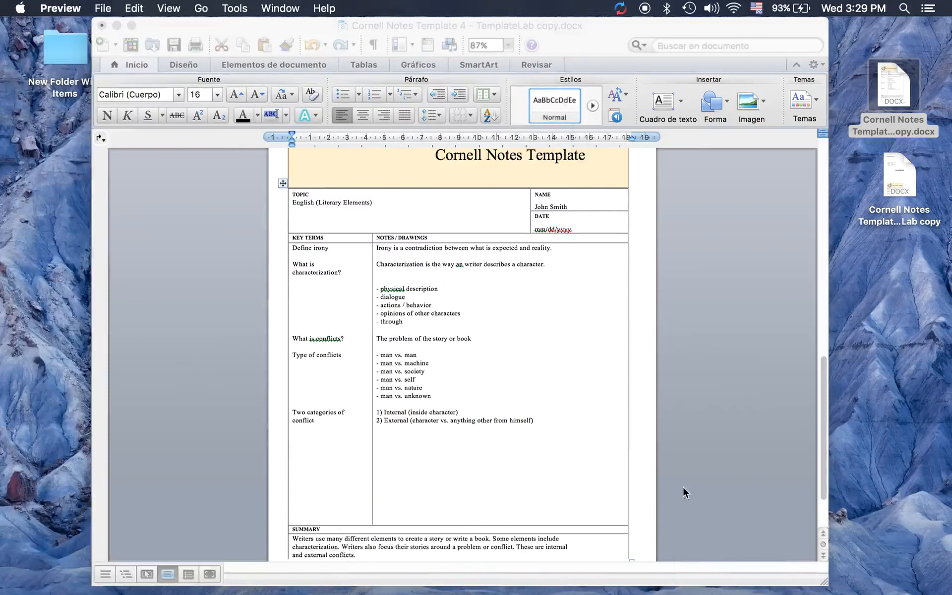
# Replace the notes cell text with three lines of placeholder text
pyautogui.click(514, 424)
pyautogui.moveTo(540, 421); pyautogui.dragTo(382, 254)
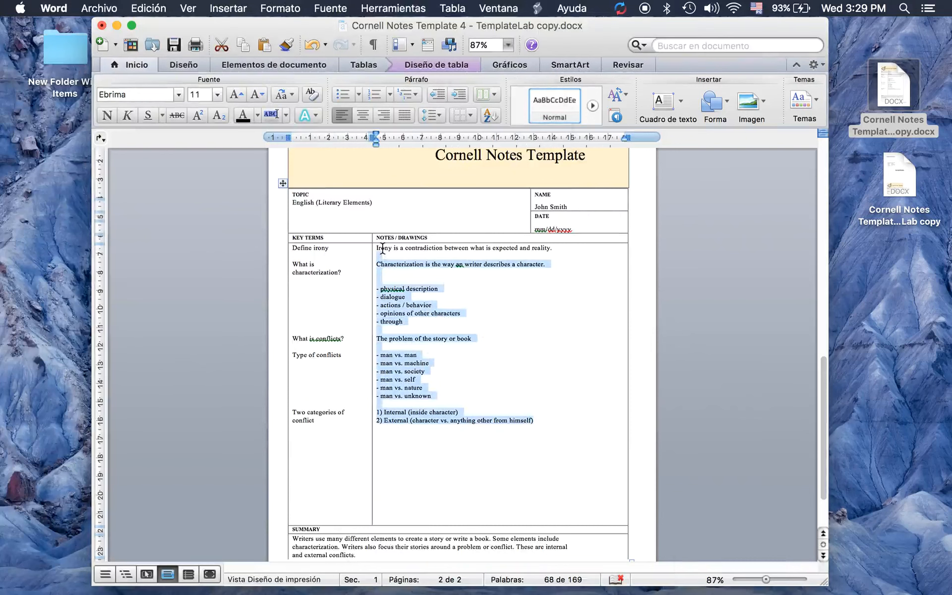
pyautogui.press('BackSpace')
pyautogui.write('asdf')
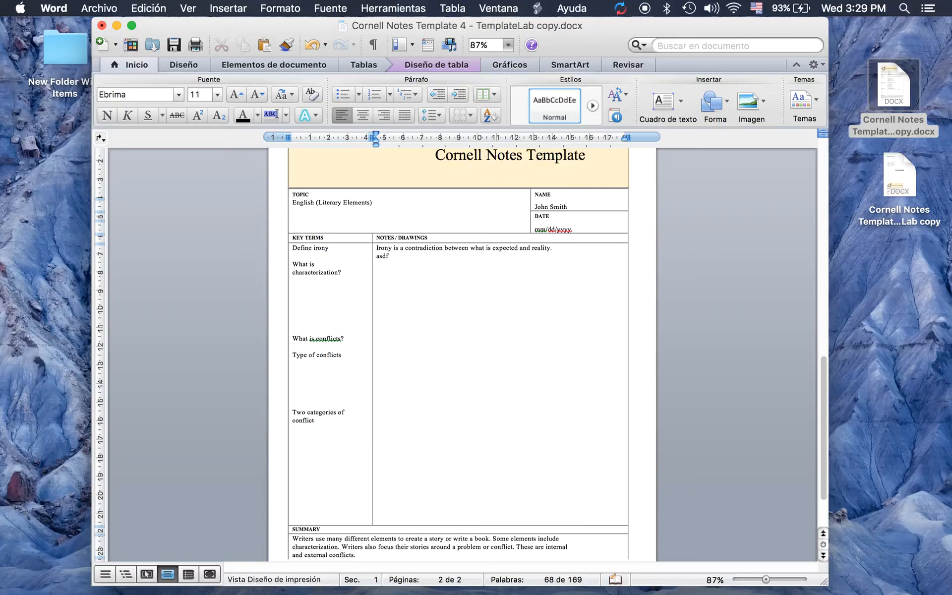
pyautogui.press('BackSpace')
pyautogui.press('BackSpace')
pyautogui.tripleClick(414, 252)
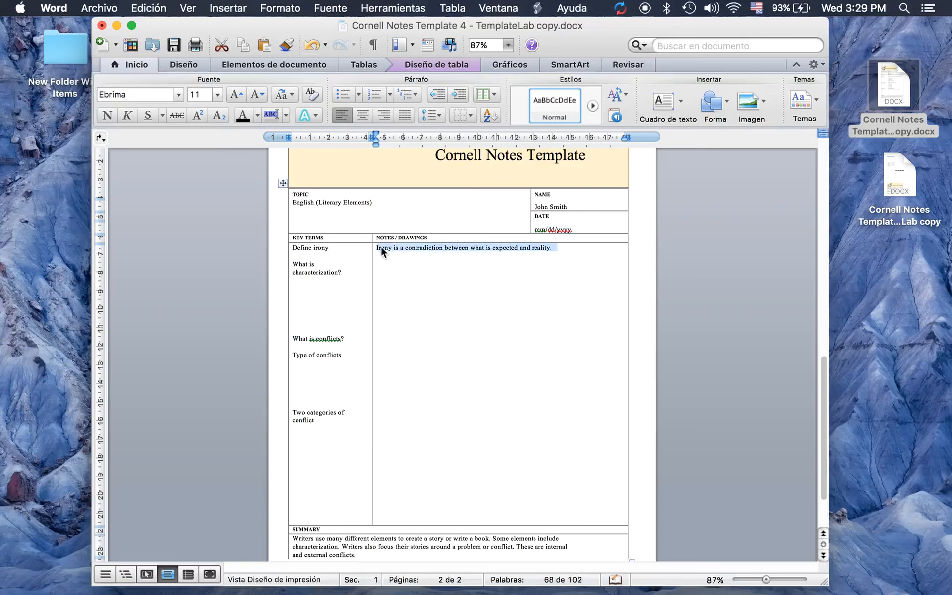
pyautogui.press('BackSpace')
pyautogui.write('asdfjlsndflasmndf')
pyautogui.press('Return')
pyautogui.write('sjdfkljsld')
pyautogui.press('Return')
pyautogui.write('asdfsdf')
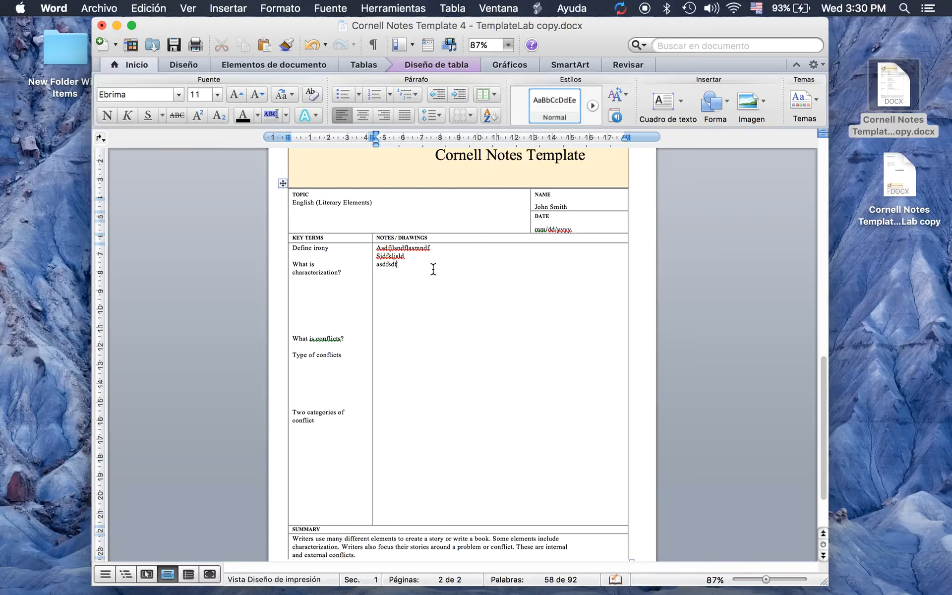
pyautogui.moveTo(376, 248); pyautogui.dragTo(398, 271)
pyautogui.click(413, 268)
# Replace the Key Terms text with two placeholder lines, 'Easdf' and 'asdfsdf'
pyautogui.moveTo(326, 436); pyautogui.dragTo(298, 248)
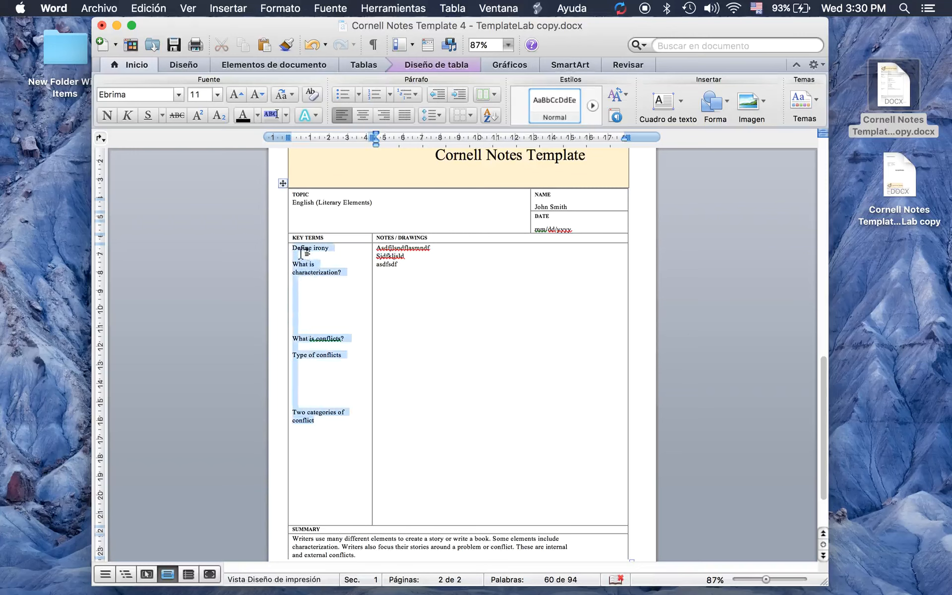
pyautogui.press('BackSpace')
pyautogui.write('Easdf')
pyautogui.press('Return')
pyautogui.write('asdfsdf')
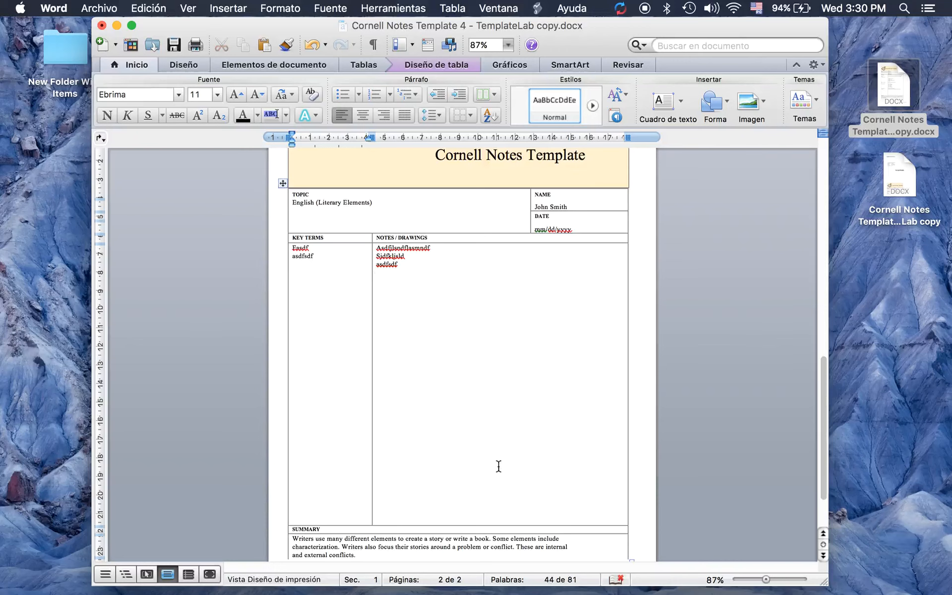
# Enlarge the Summary row and overwrite its paragraph with placeholder text 'asdfasddsf'
pyautogui.scroll(-3, 488, 477)
pyautogui.moveTo(368, 501); pyautogui.dragTo(342, 507)
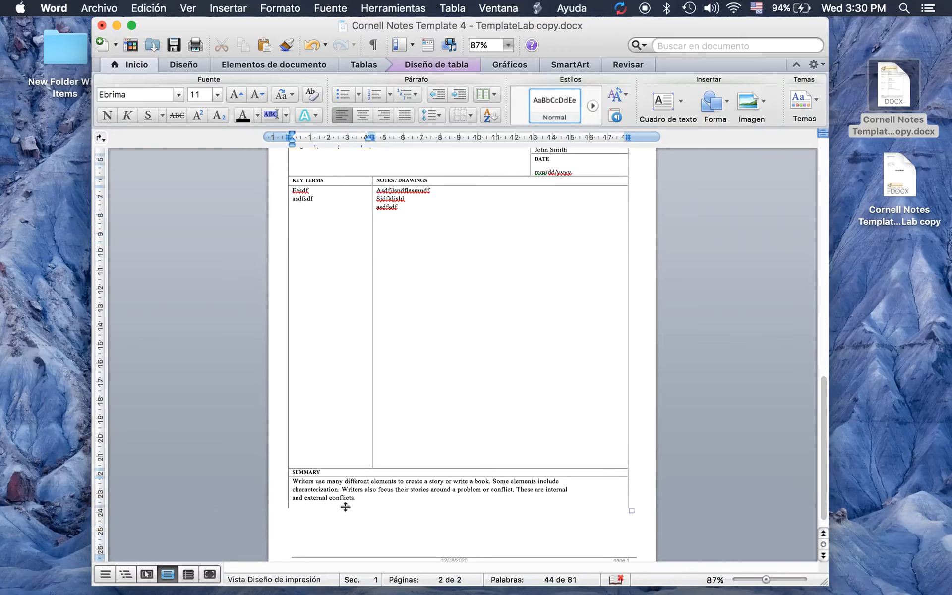
pyautogui.click(378, 520)
pyautogui.scroll(-1, 303, 500)
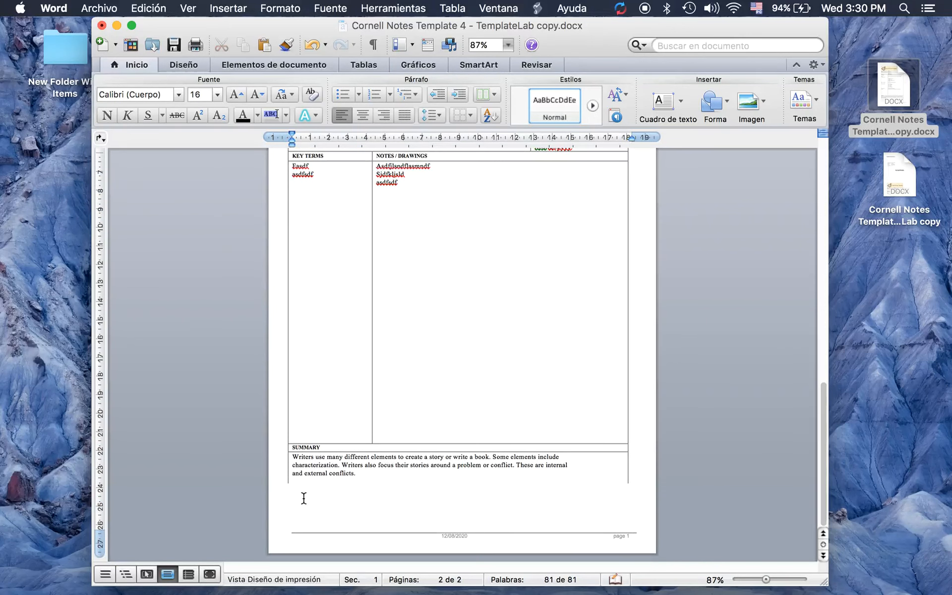
pyautogui.moveTo(356, 479); pyautogui.dragTo(314, 461)
pyautogui.write('asdfasddsf asdf')
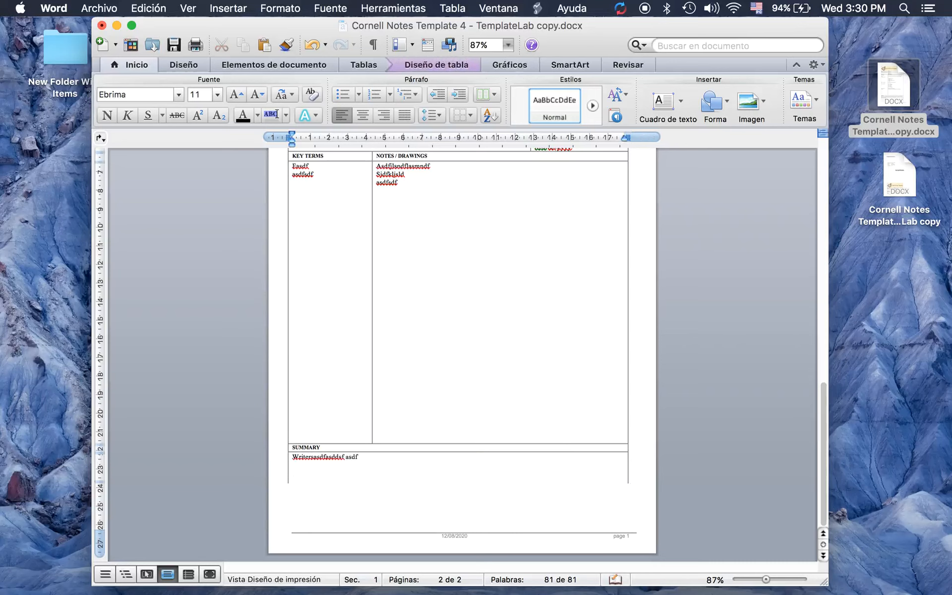
pyautogui.scroll(5, 499, 378)
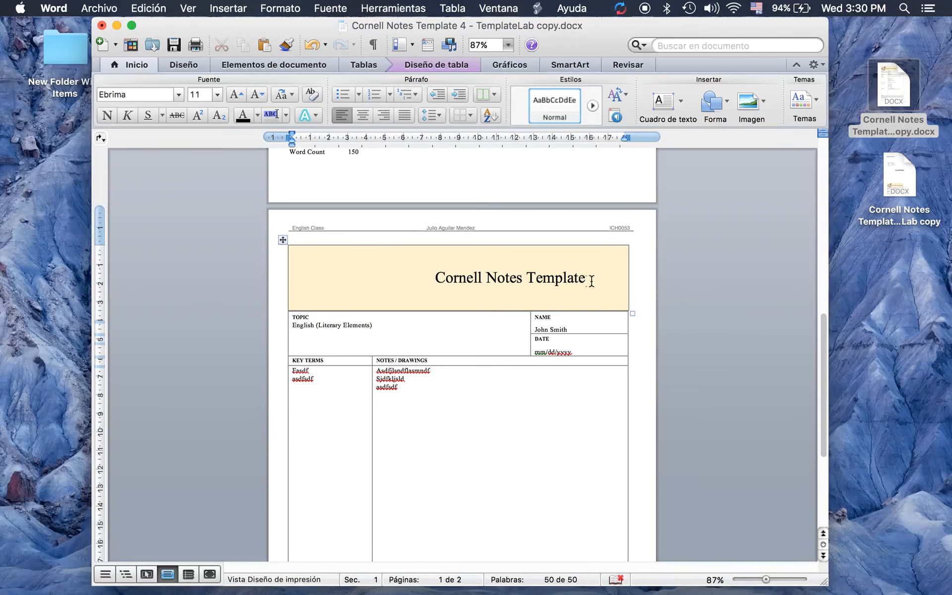
# Delete the word 'Template' from the Cornell Notes Template title
pyautogui.moveTo(585, 278); pyautogui.dragTo(451, 281)
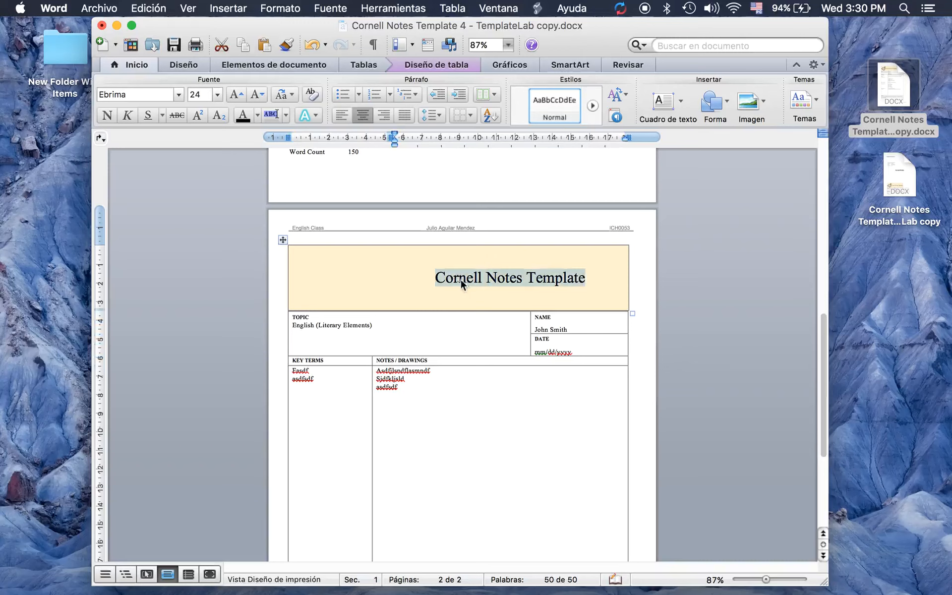
pyautogui.click(496, 287)
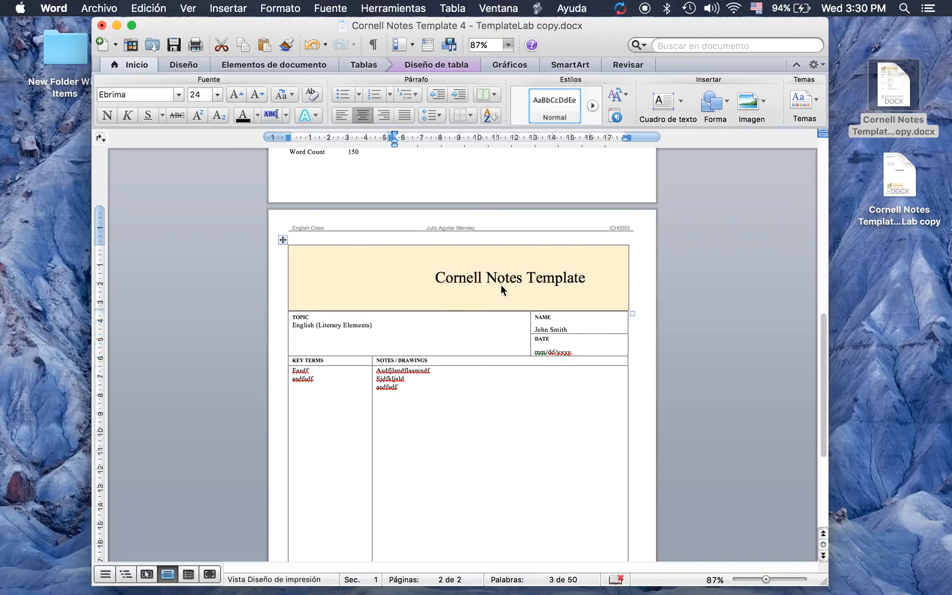
pyautogui.moveTo(586, 276); pyautogui.dragTo(528, 278)
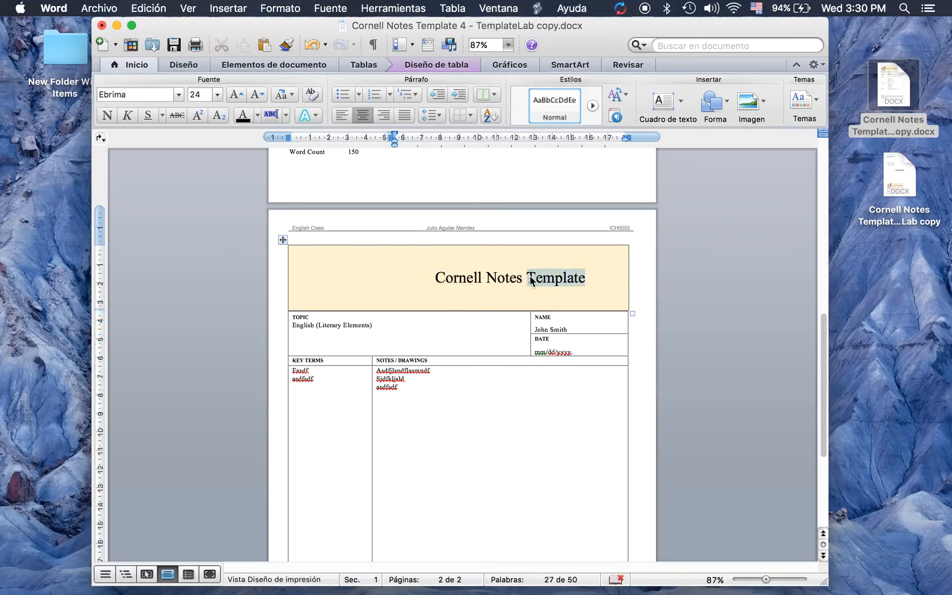
pyautogui.press('BackSpace')
# Check the NAME and topic fields, then save the document
pyautogui.moveTo(566, 329); pyautogui.dragTo(535, 330)
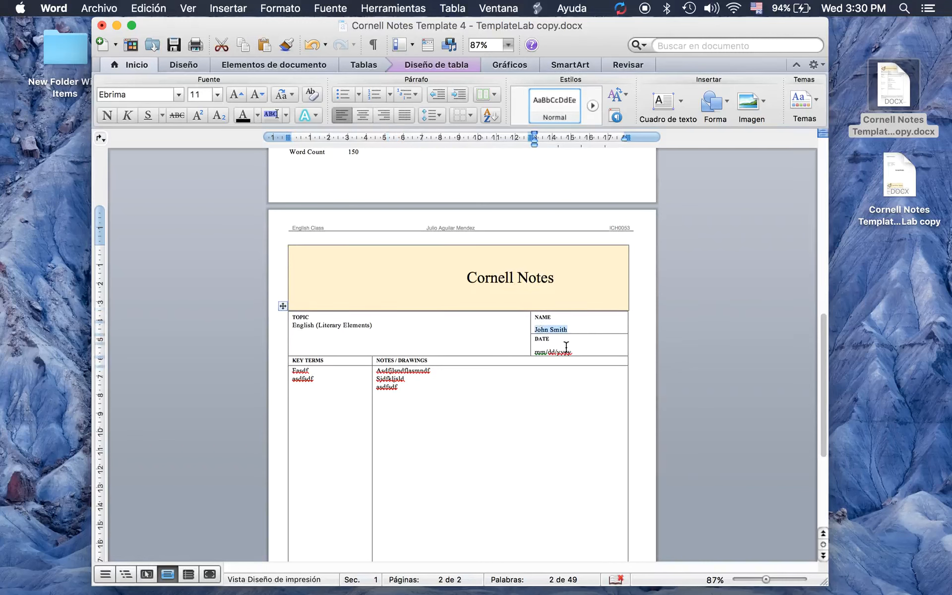
pyautogui.moveTo(373, 326); pyautogui.dragTo(321, 327)
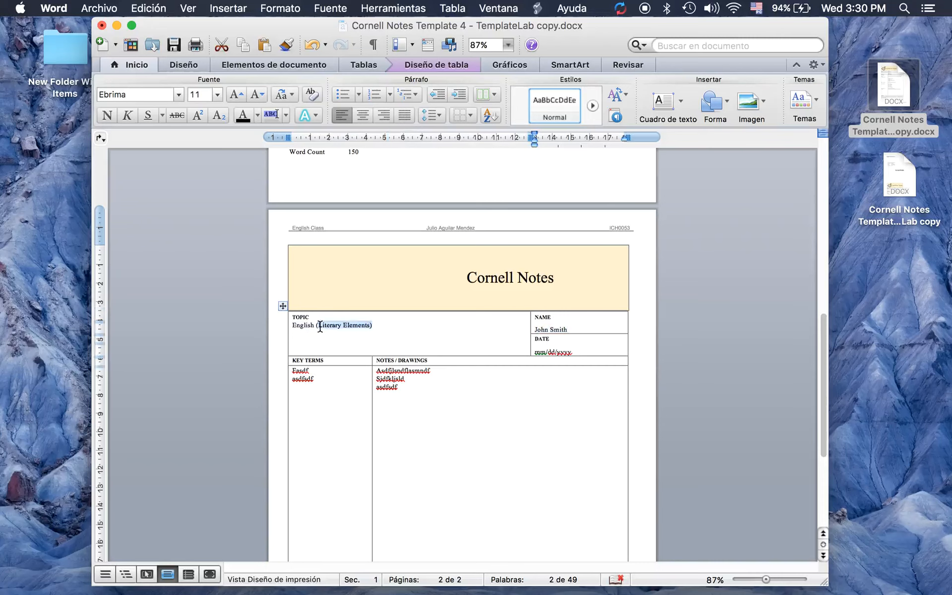
pyautogui.click(501, 375)
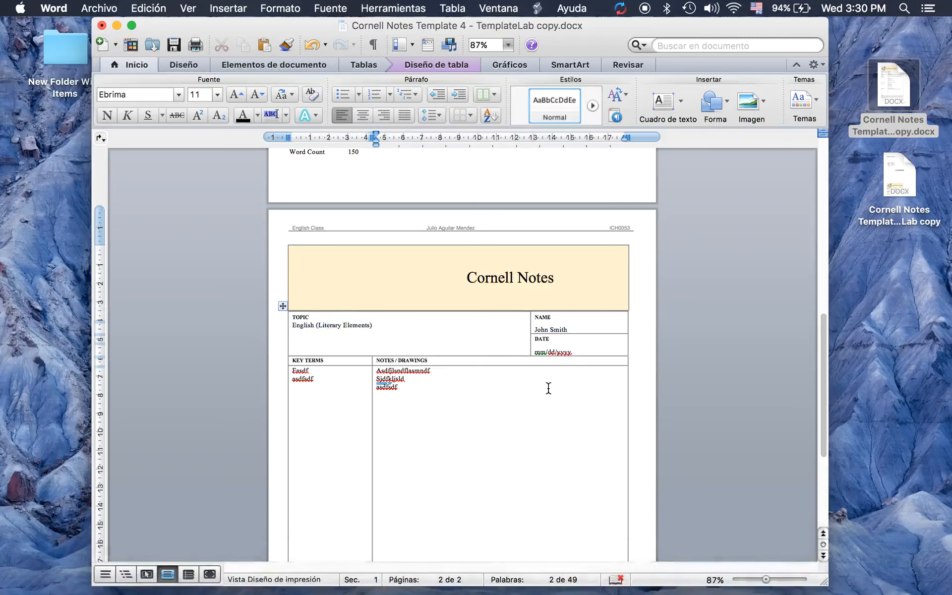
pyautogui.scroll(-5, 548, 388)
pyautogui.scroll(15, 549, 389)
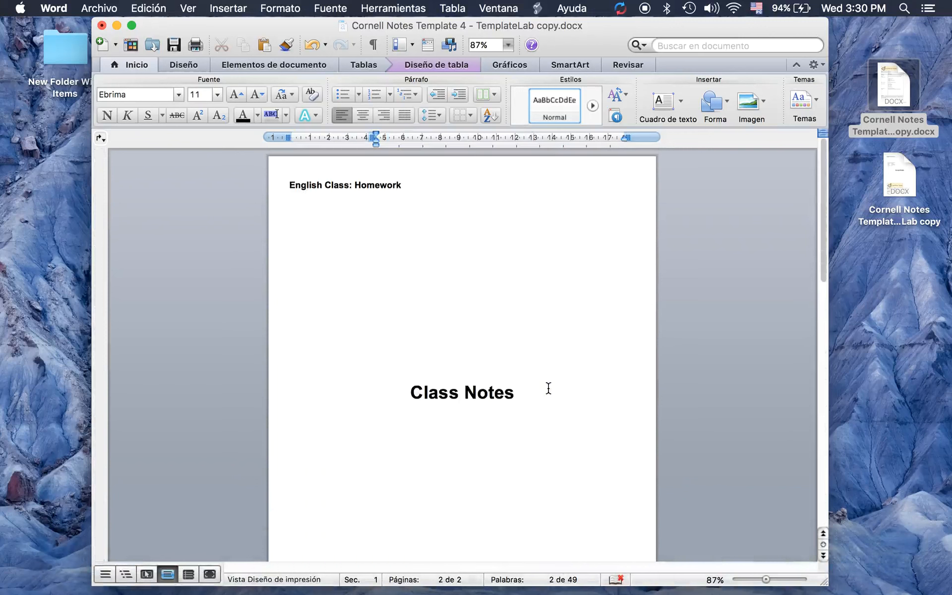
pyautogui.click(176, 46)
# Bring up Guardar como from the Archivo menu, proposing Cornell Notes Template 4 on the Desktop
pyautogui.click(63, 9)
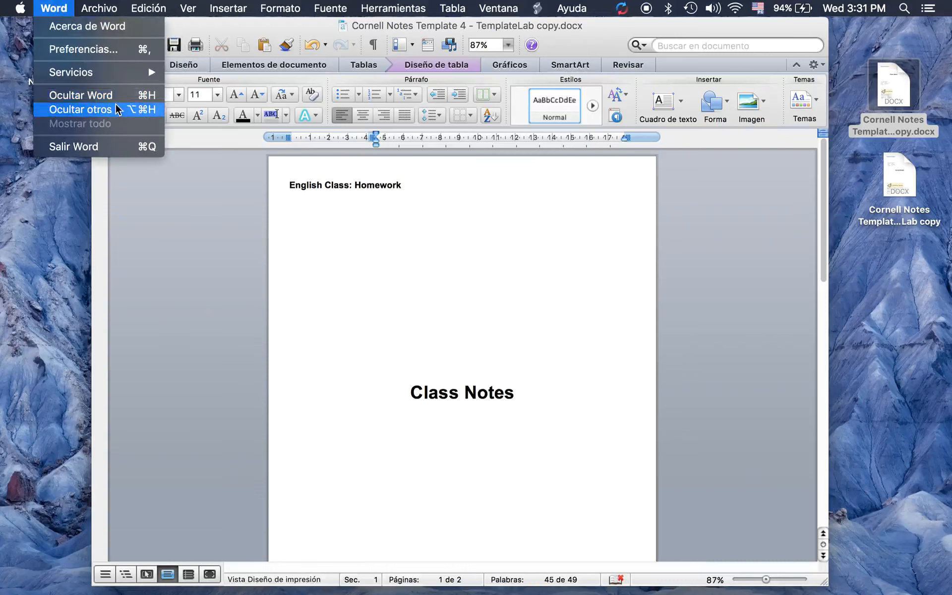
pyautogui.moveTo(95, 12)
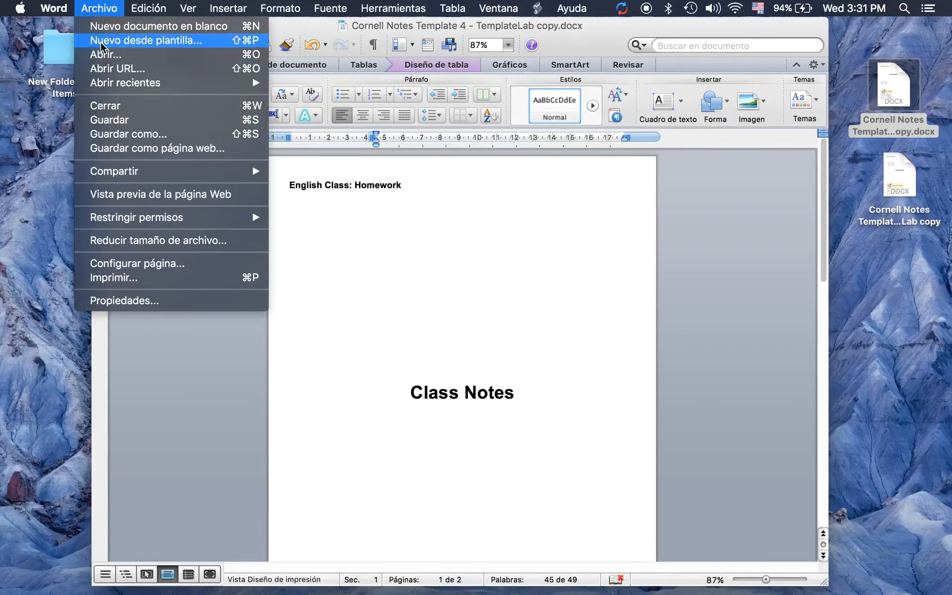
pyautogui.moveTo(111, 83)
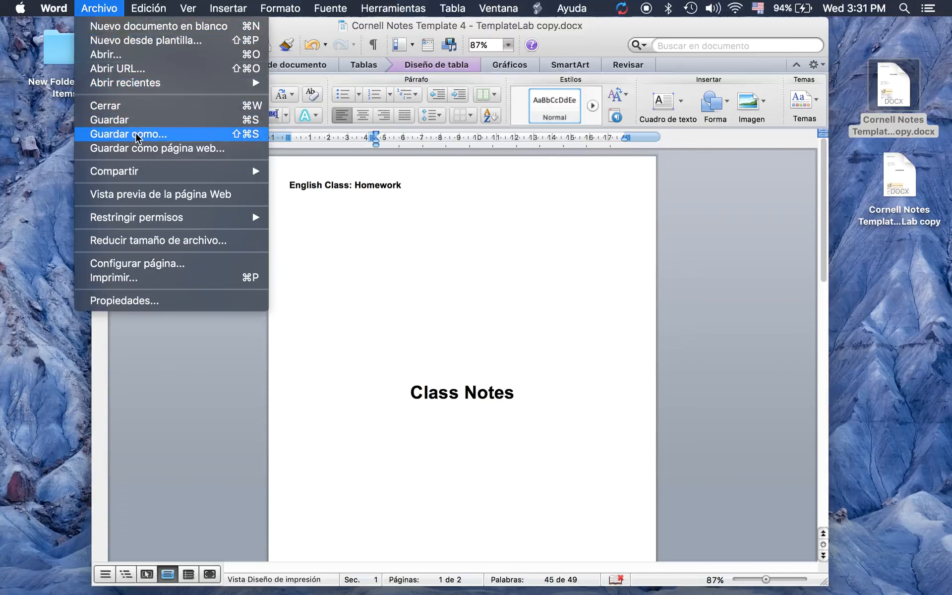
pyautogui.click(136, 133)
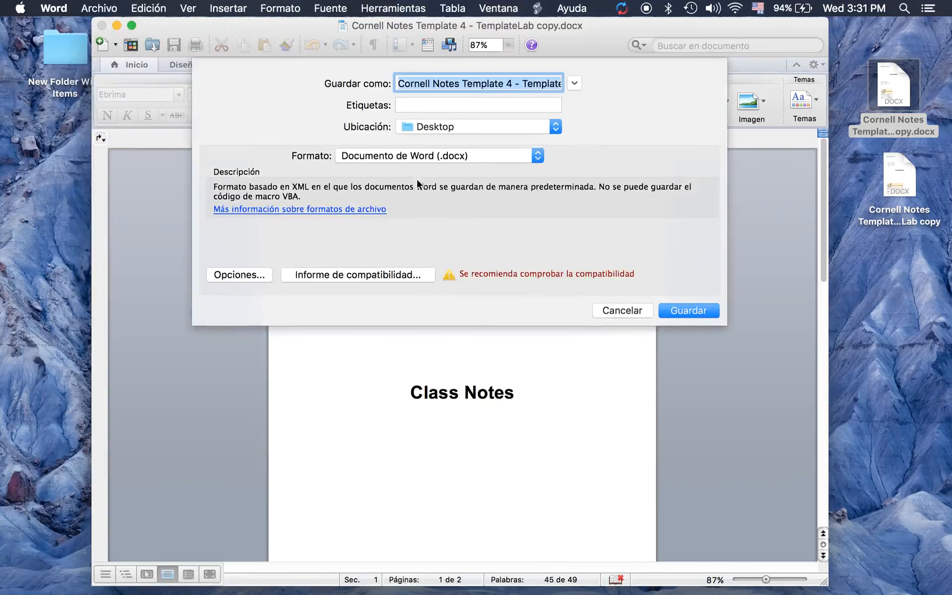
# Save the document as a PDF on the Desktop and close the Word window
pyautogui.click(537, 157)
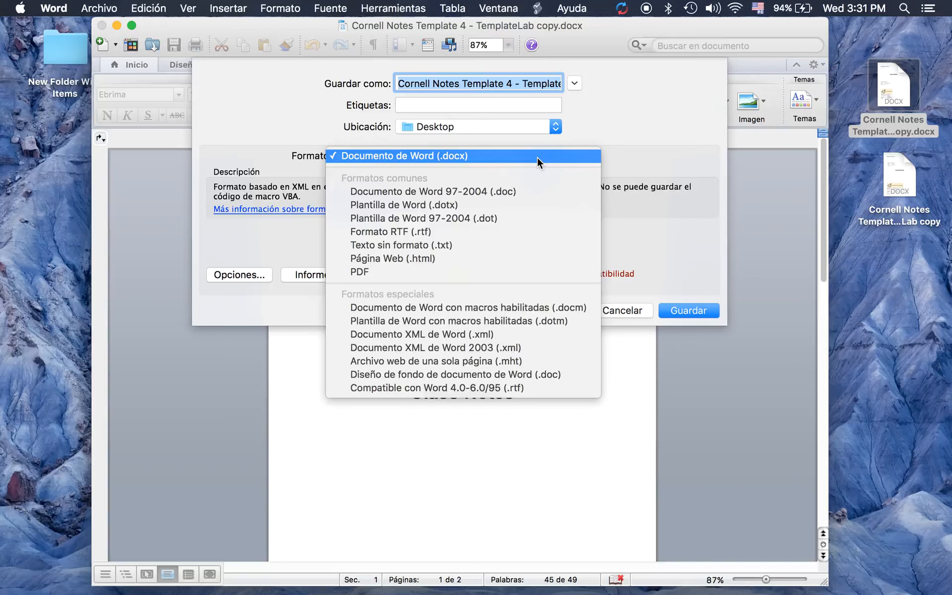
pyautogui.click(537, 157)
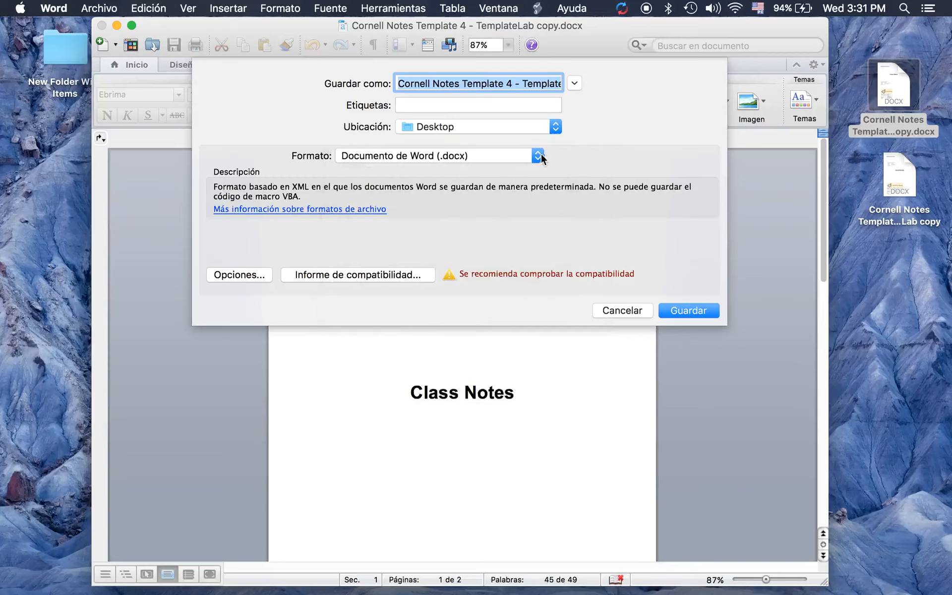
pyautogui.click(539, 156)
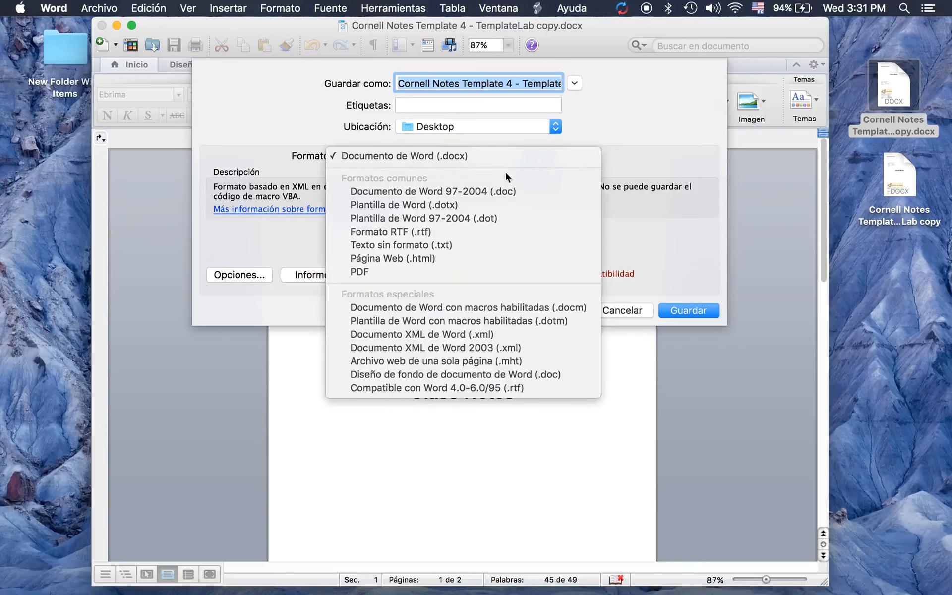
pyautogui.click(388, 271)
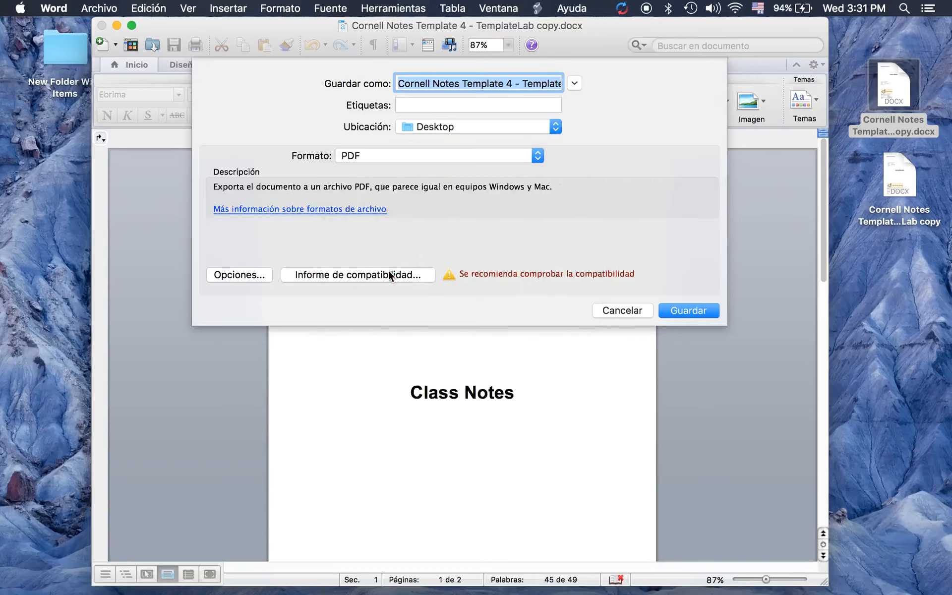
pyautogui.click(689, 311)
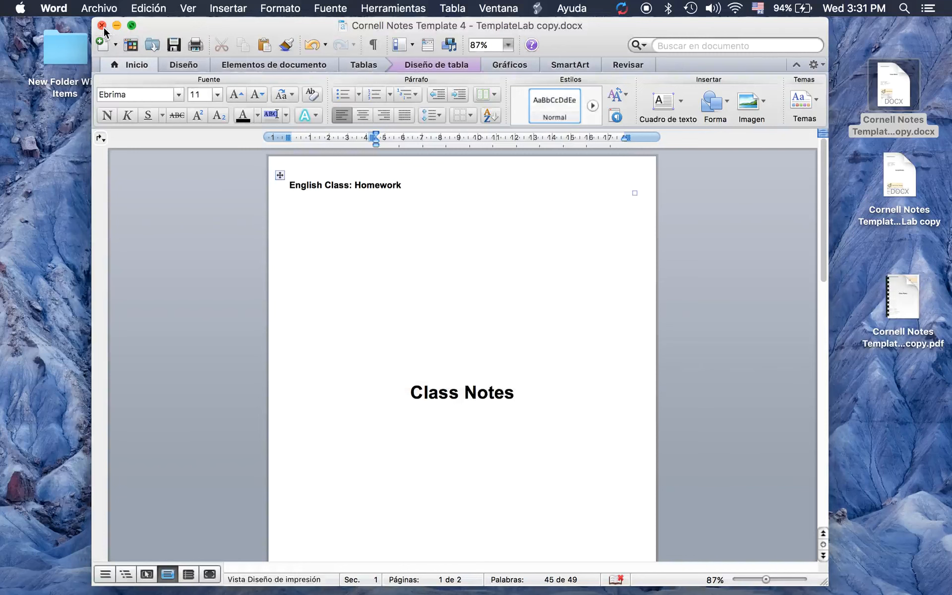
pyautogui.click(103, 26)
pyautogui.doubleClick(902, 286)
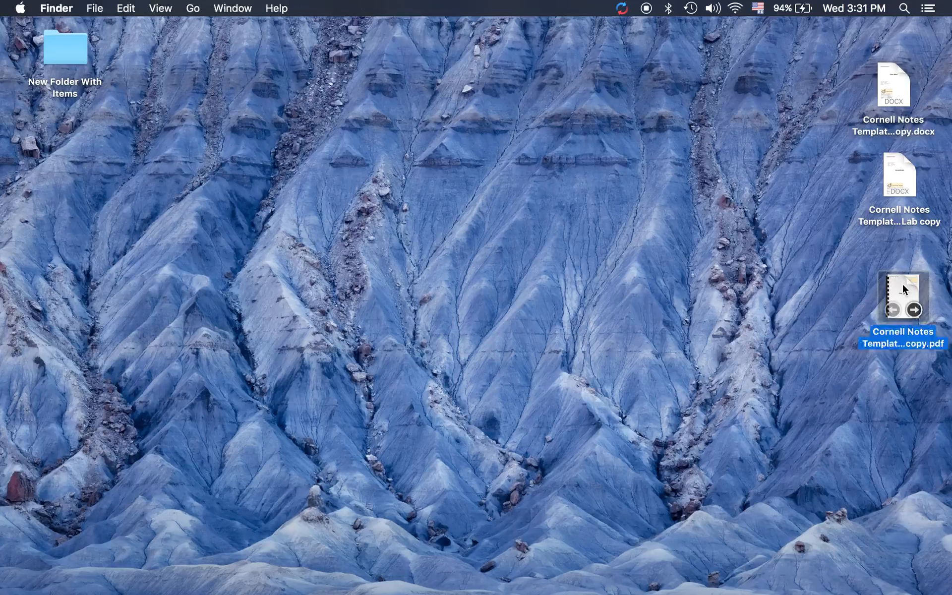
pyautogui.scroll(-3, 388, 225)
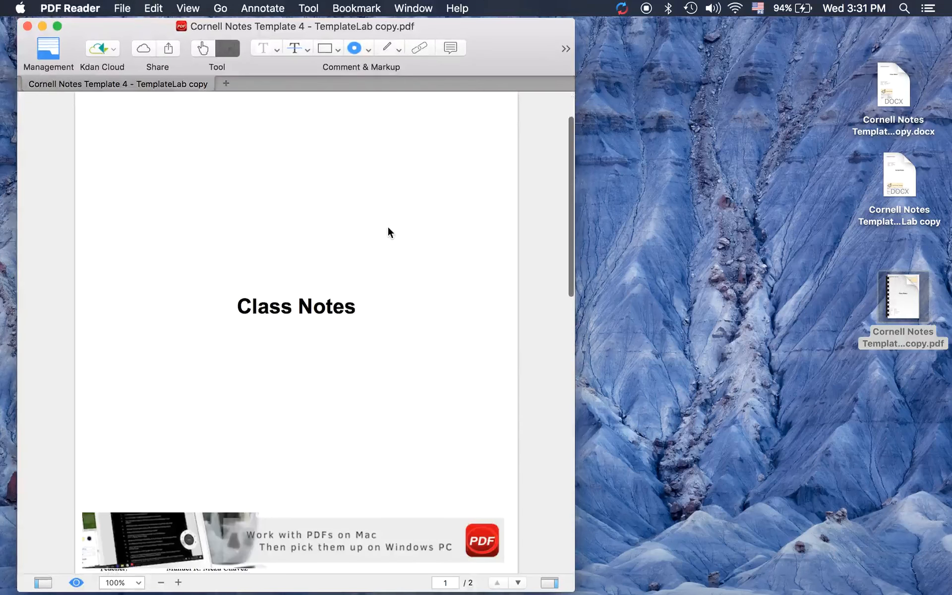
pyautogui.click(499, 523)
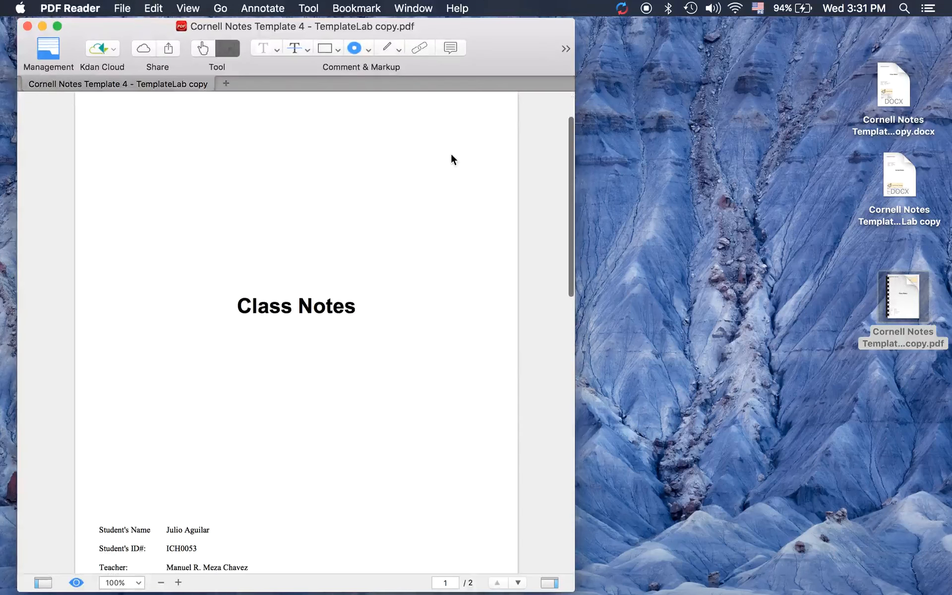
pyautogui.scroll(-5, 391, 327)
pyautogui.scroll(-20, 390, 324)
pyautogui.scroll(3, 390, 323)
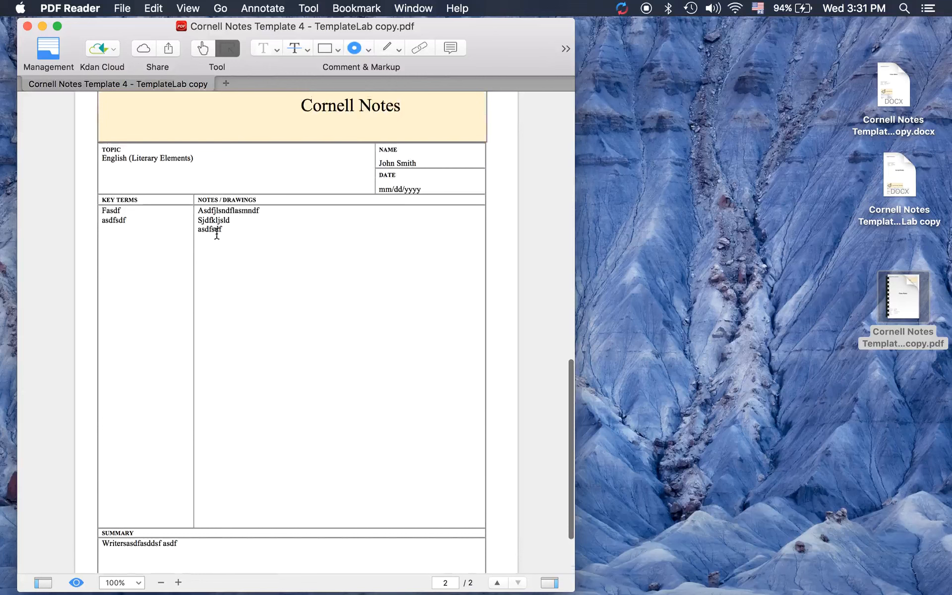
pyautogui.scroll(12, 267, 306)
pyautogui.scroll(14, 266, 306)
pyautogui.click(28, 26)
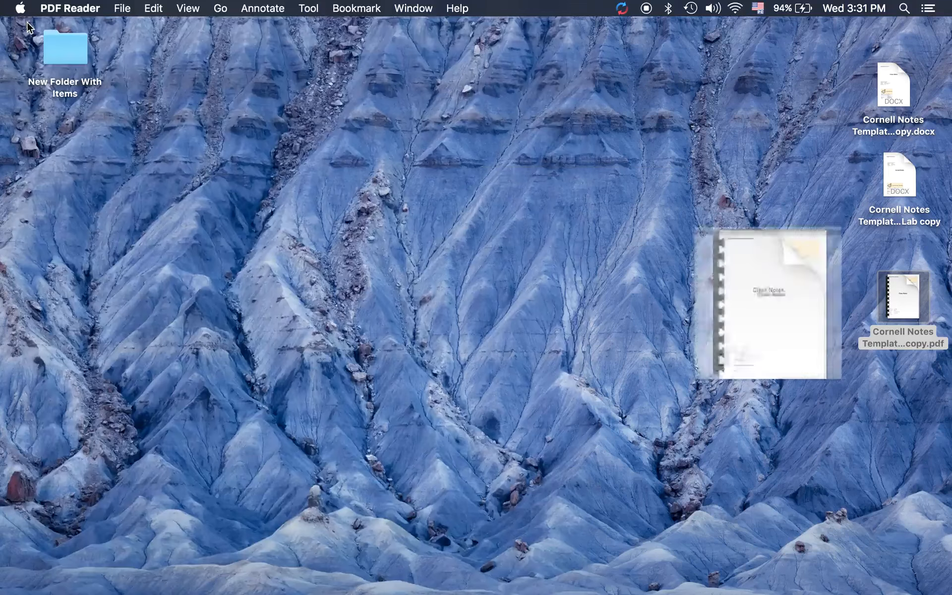
pyautogui.moveTo(802, 592)
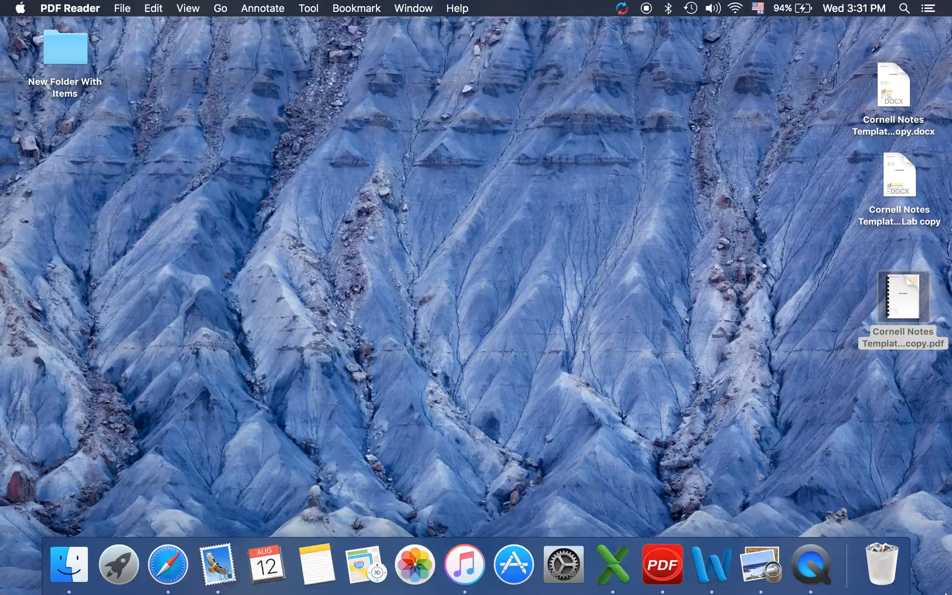